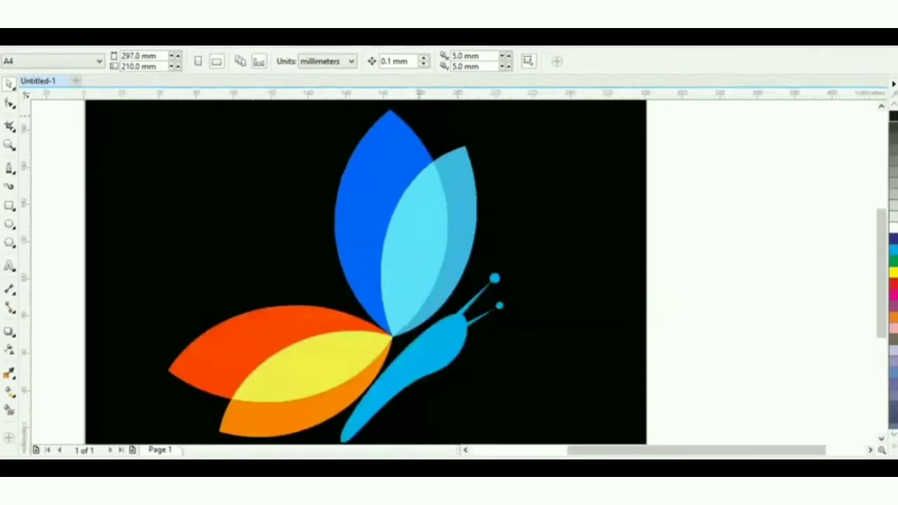
# Create a new A4 document and set its page to landscape orientation.
pyautogui.scroll(-2, 415, 145)
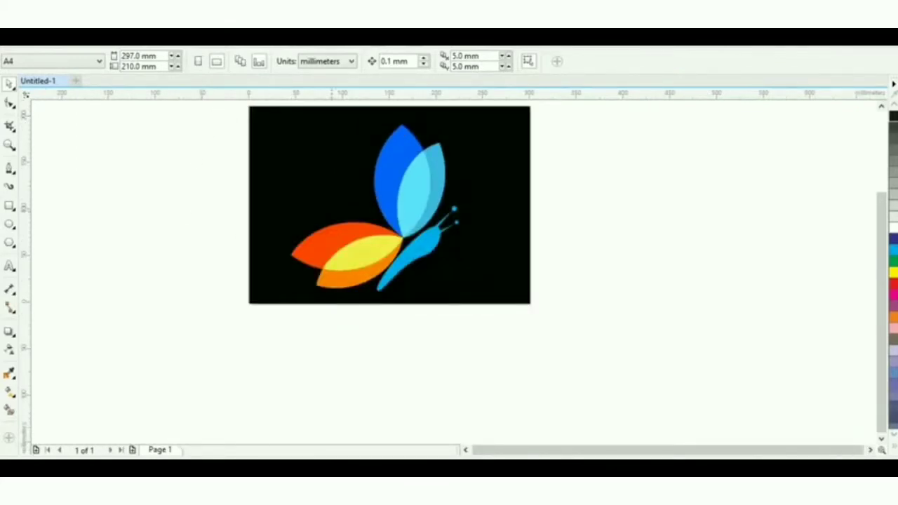
pyautogui.click(76, 81)
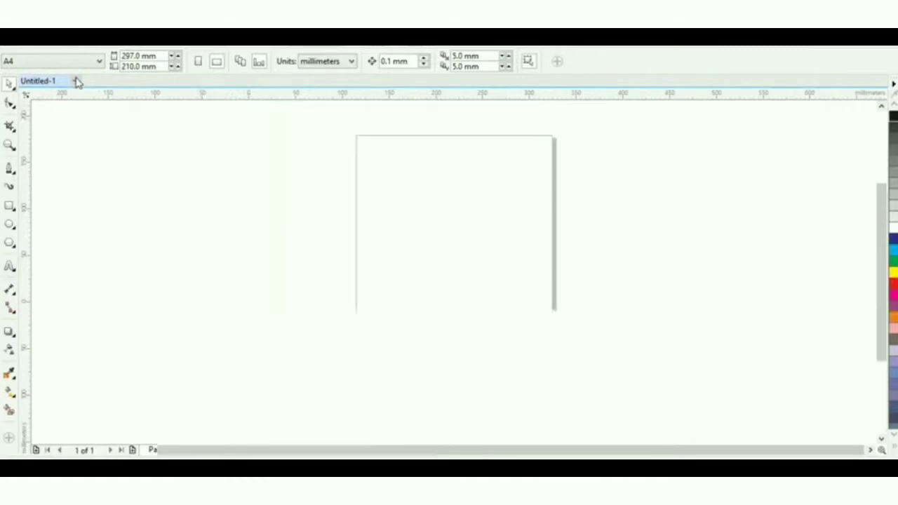
pyautogui.click(217, 61)
pyautogui.scroll(2, 396, 265)
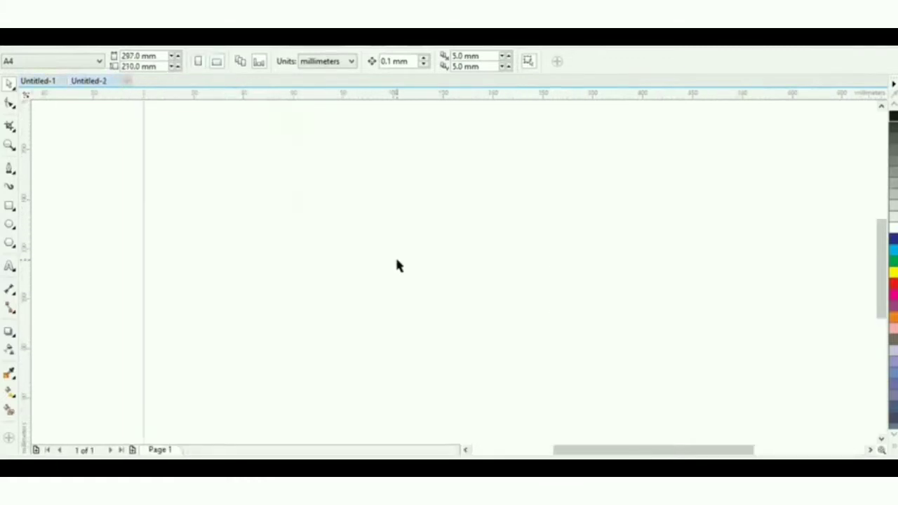
pyautogui.scroll(-2, 329, 245)
pyautogui.scroll(2, 505, 246)
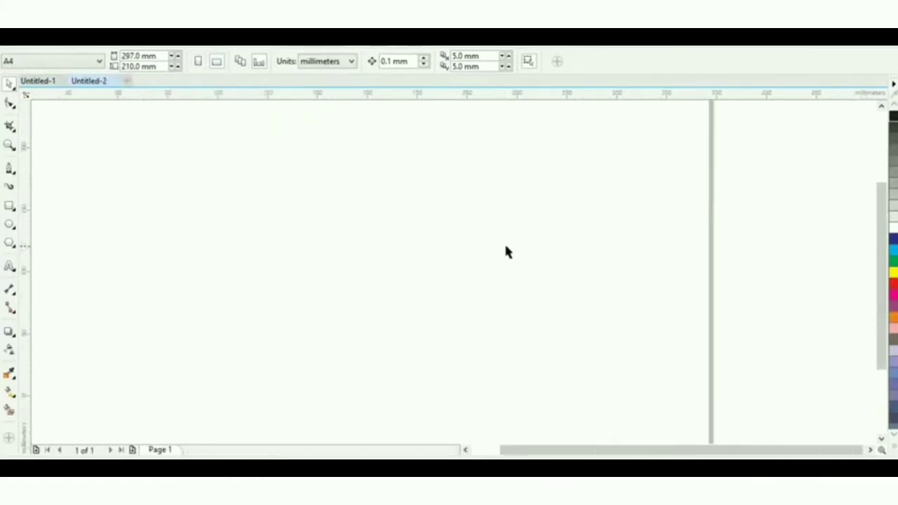
pyautogui.scroll(-2, 505, 247)
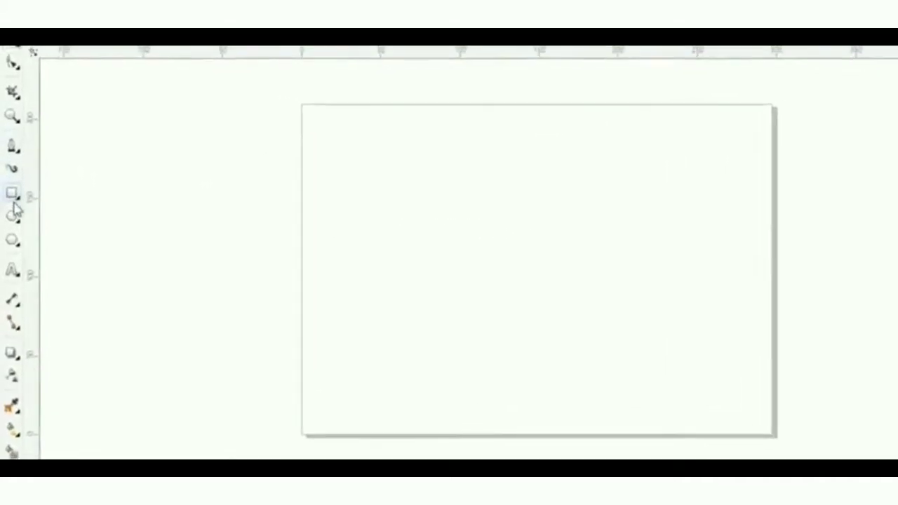
# Draw a circle about 123 mm in diameter and place a copy straight below, centred on the first circle's bottom edge.
pyautogui.click(10, 223)
pyautogui.moveTo(535, 116); pyautogui.dragTo(741, 329)
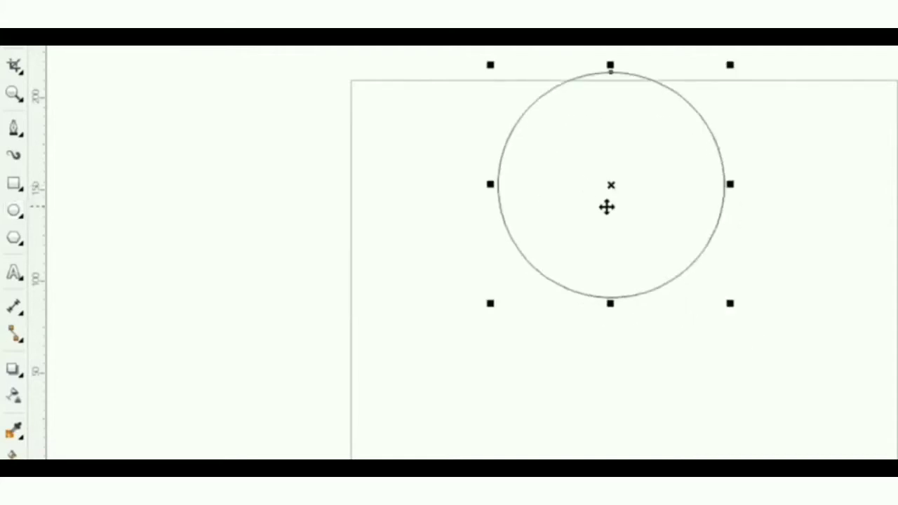
pyautogui.moveTo(611, 186); pyautogui.dragTo(613, 298)
pyautogui.scroll(3, 611, 303)
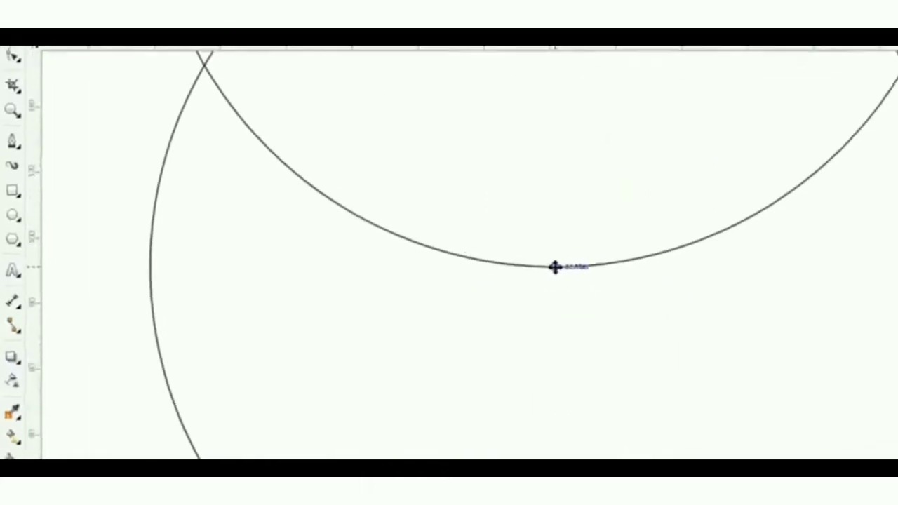
pyautogui.scroll(-2, 620, 269)
pyautogui.click(609, 206)
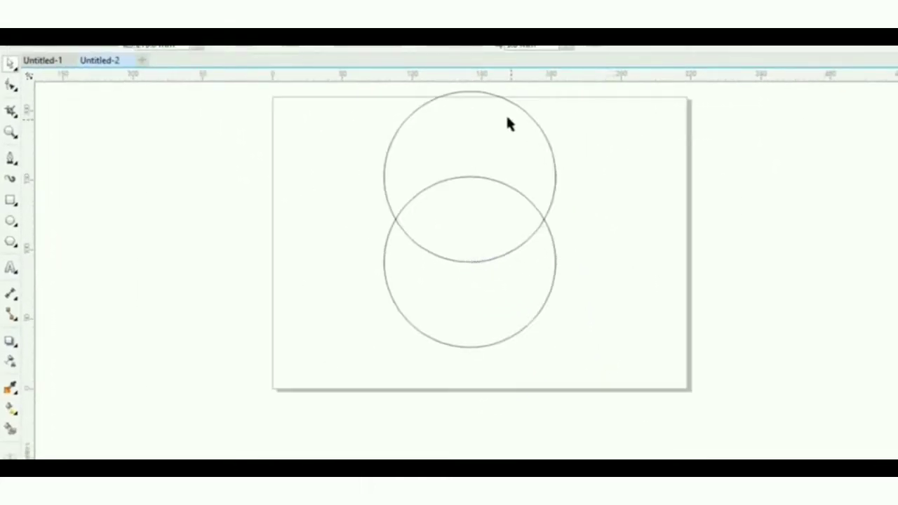
pyautogui.scroll(-2, 561, 123)
pyautogui.scroll(1, 513, 86)
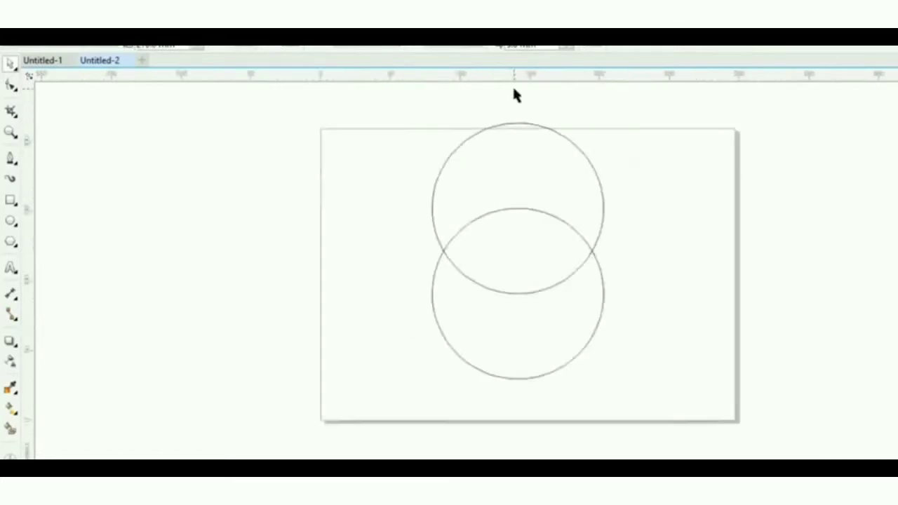
pyautogui.scroll(1, 513, 85)
pyautogui.scroll(-1, 635, 195)
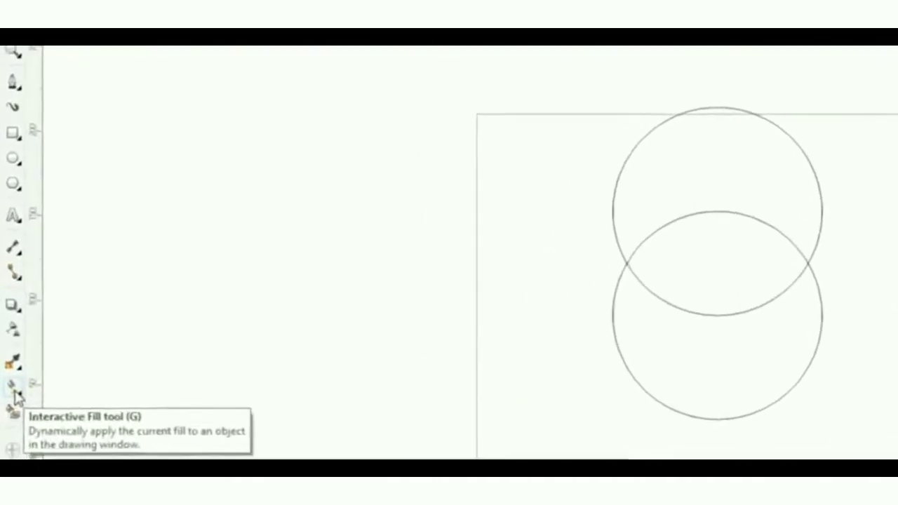
# Create a filled lens shape from the overlap of the two circles with the Smart Fill tool.
pyautogui.click(17, 400)
pyautogui.click(794, 221)
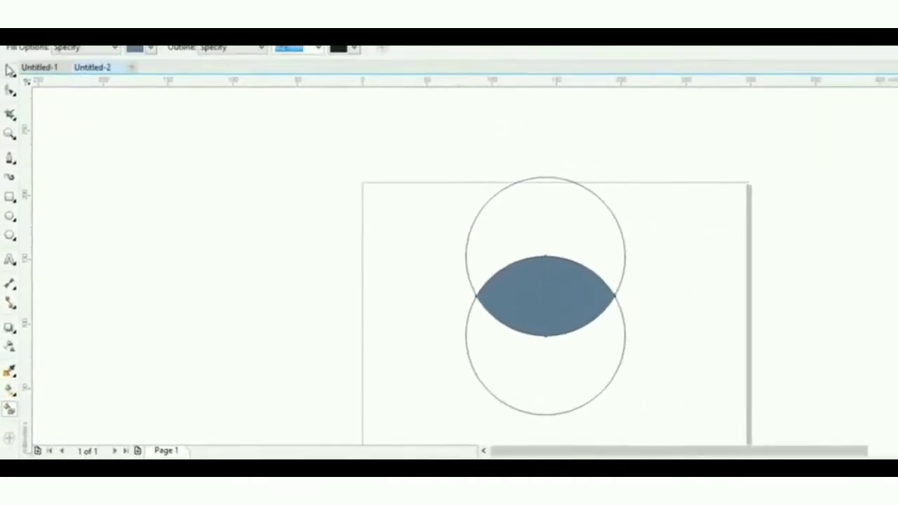
pyautogui.click(9, 70)
pyautogui.click(647, 298)
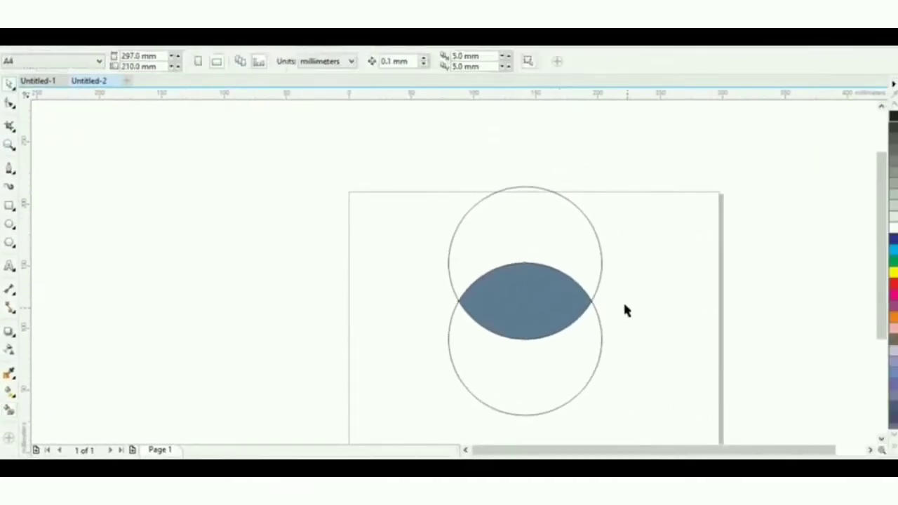
# Move the filled lens away from the two circles and delete both circles.
pyautogui.moveTo(477, 287); pyautogui.dragTo(290, 261)
pyautogui.click(491, 238)
pyautogui.press('Delete')
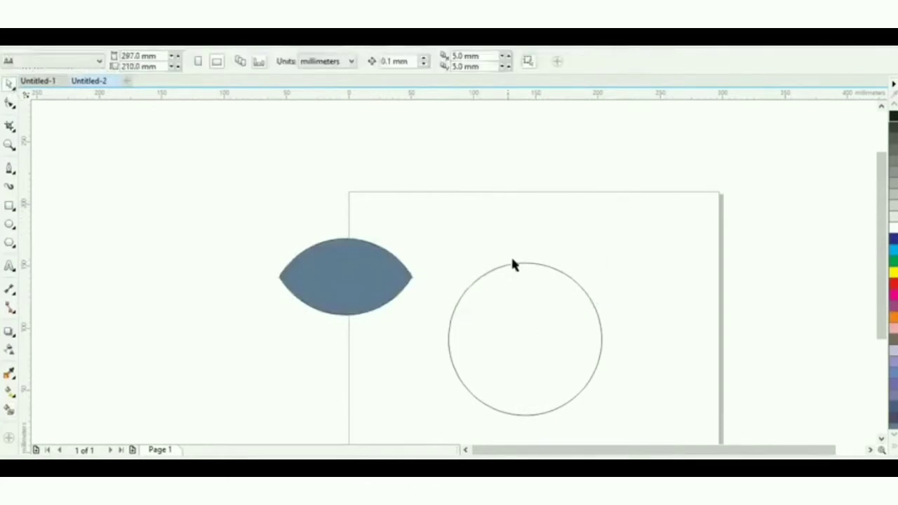
pyautogui.click(523, 300)
pyautogui.press('Delete')
# Move the lens fully onto the page and reduce its height to about 48 mm.
pyautogui.scroll(-3, 399, 253)
pyautogui.scroll(1, 423, 250)
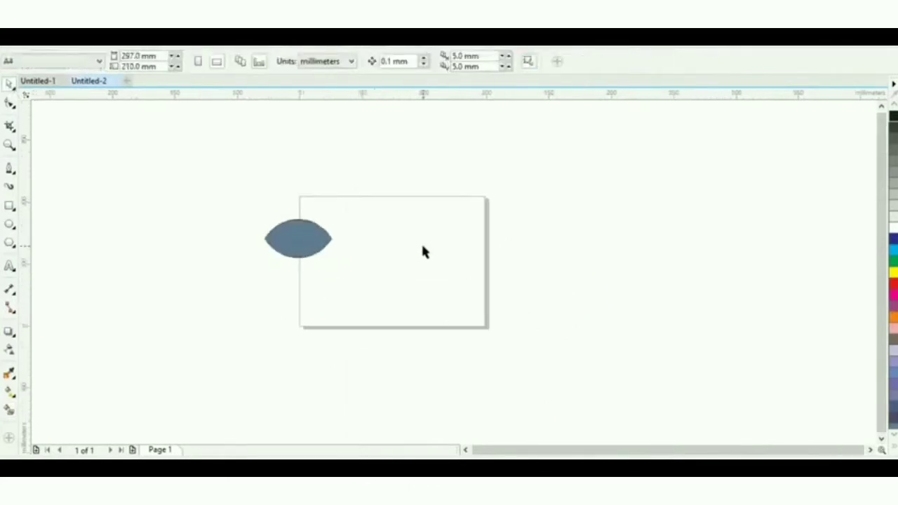
pyautogui.moveTo(311, 238); pyautogui.dragTo(391, 242)
pyautogui.scroll(2, 382, 246)
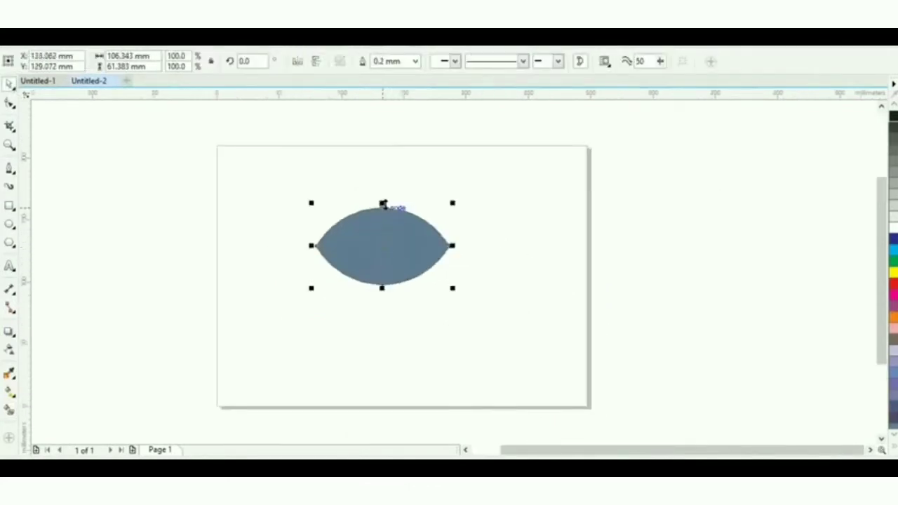
pyautogui.moveTo(382, 204); pyautogui.dragTo(382, 220)
pyautogui.click(477, 214)
pyautogui.click(392, 251)
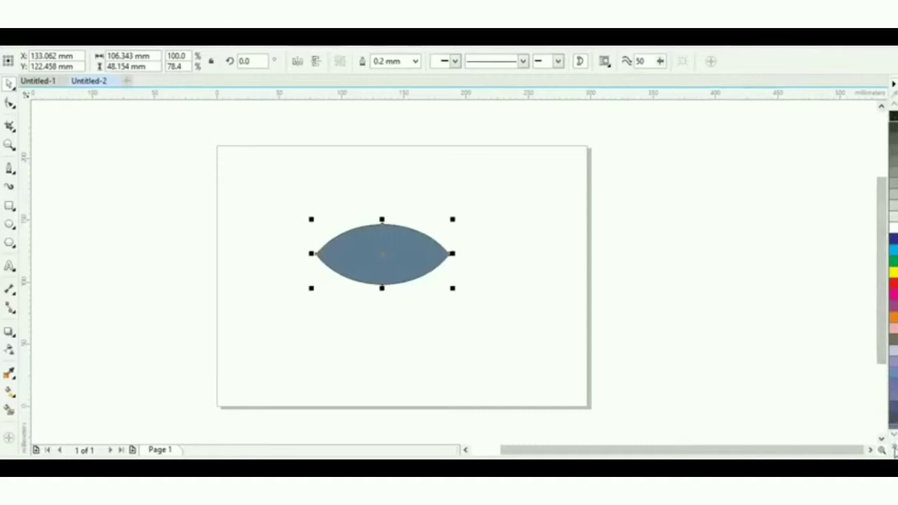
# Remove the lens's fill colour so only its outline is left.
pyautogui.click(893, 448)
pyautogui.click(849, 106)
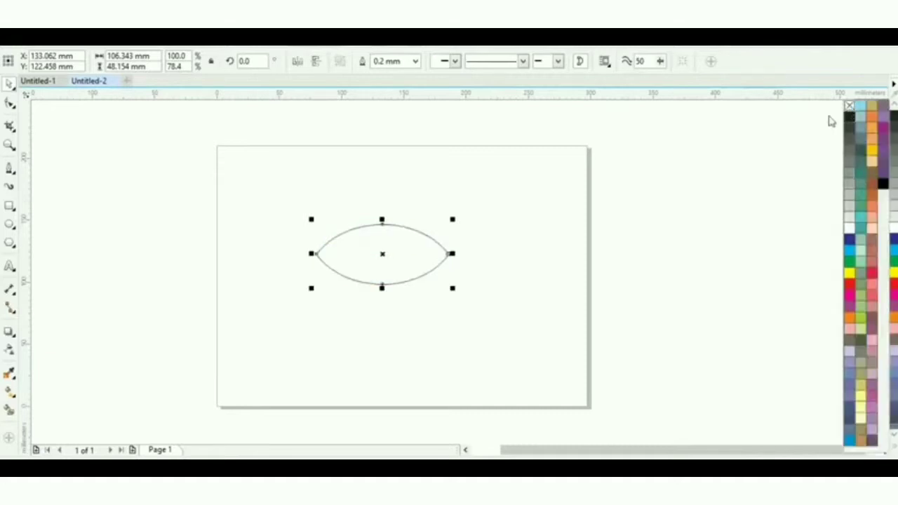
pyautogui.click(392, 255)
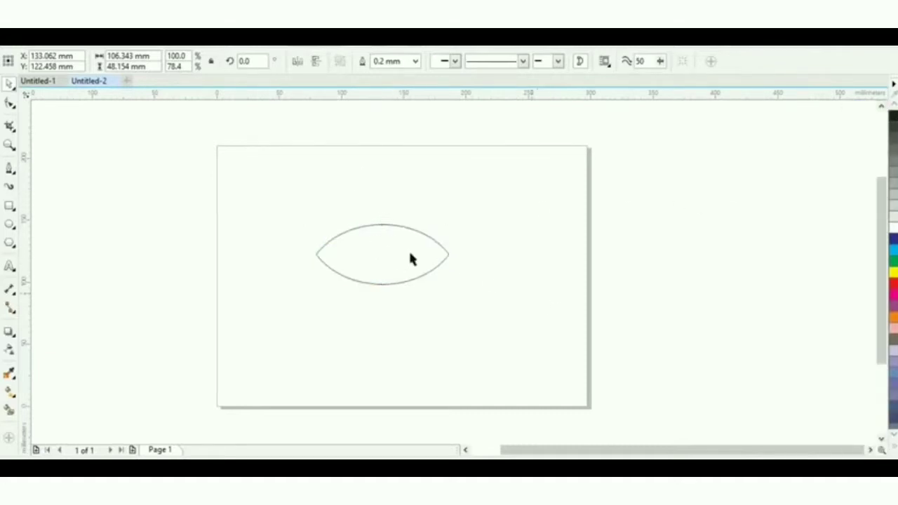
# Rotate the lens outline 90 degrees and move it up and left on the page.
pyautogui.click(353, 224)
pyautogui.click(242, 61)
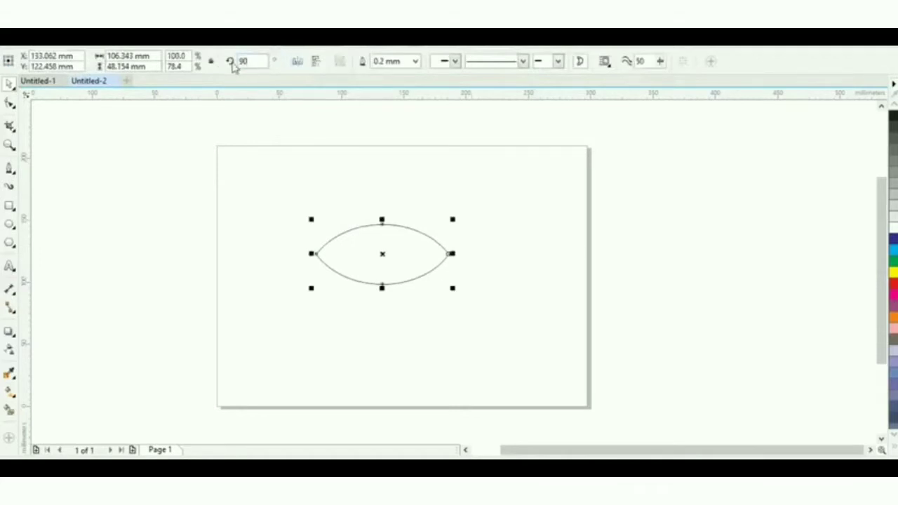
pyautogui.press('Return')
pyautogui.click(345, 239)
pyautogui.moveTo(411, 254); pyautogui.dragTo(383, 240)
pyautogui.click(357, 234)
pyautogui.click(356, 236)
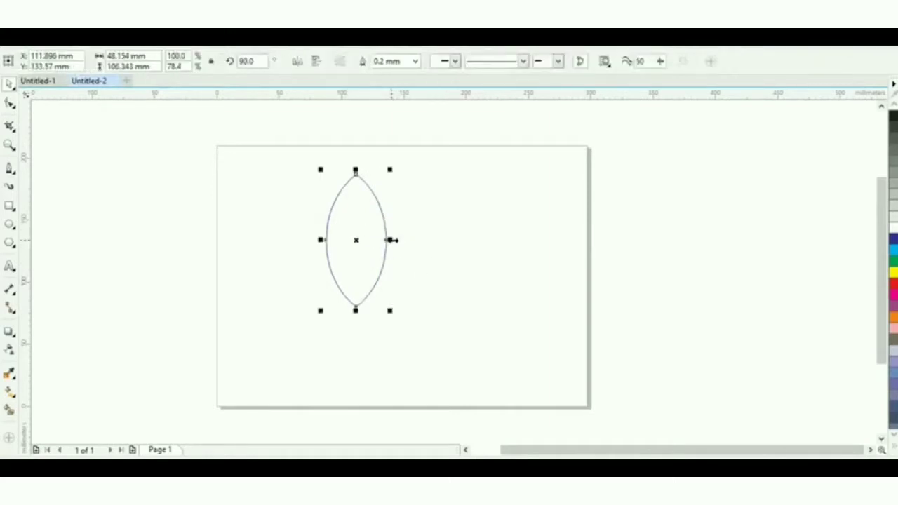
# Shorten the upright petal to about 101 mm and move it up and slightly right on the page.
pyautogui.click(358, 214)
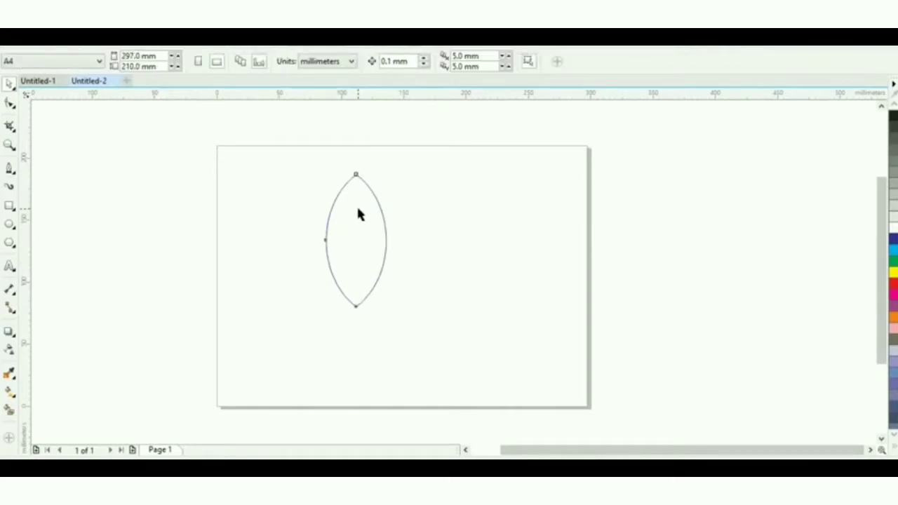
pyautogui.click(358, 213)
pyautogui.moveTo(357, 170); pyautogui.dragTo(356, 181)
pyautogui.press('Escape')
pyautogui.moveTo(364, 217); pyautogui.dragTo(381, 194)
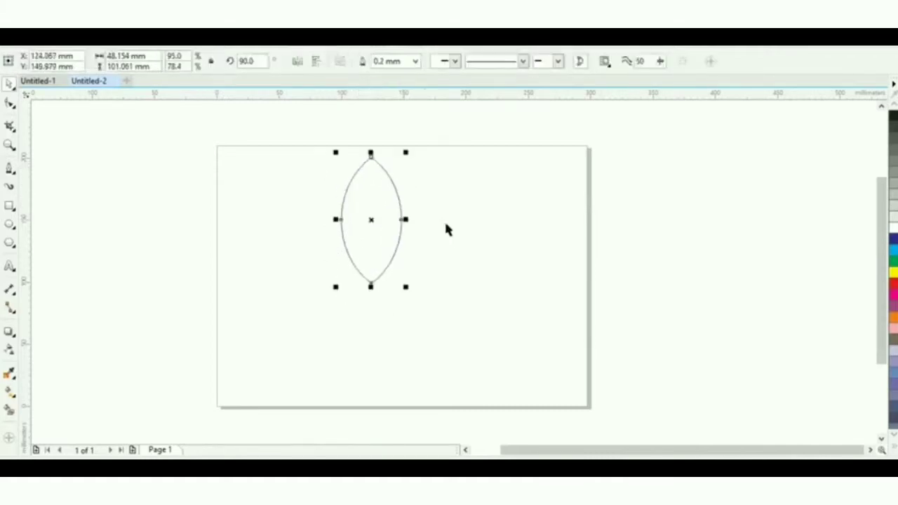
# Move the petal's rotation centre to its bottom tip.
pyautogui.click(376, 216)
pyautogui.click(377, 218)
pyautogui.scroll(1, 343, 228)
pyautogui.click(404, 209)
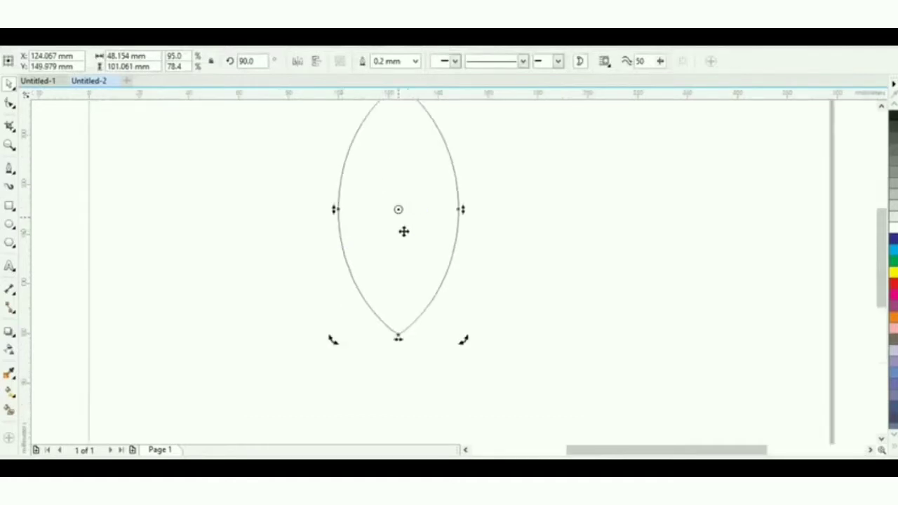
pyautogui.moveTo(397, 209); pyautogui.dragTo(397, 334)
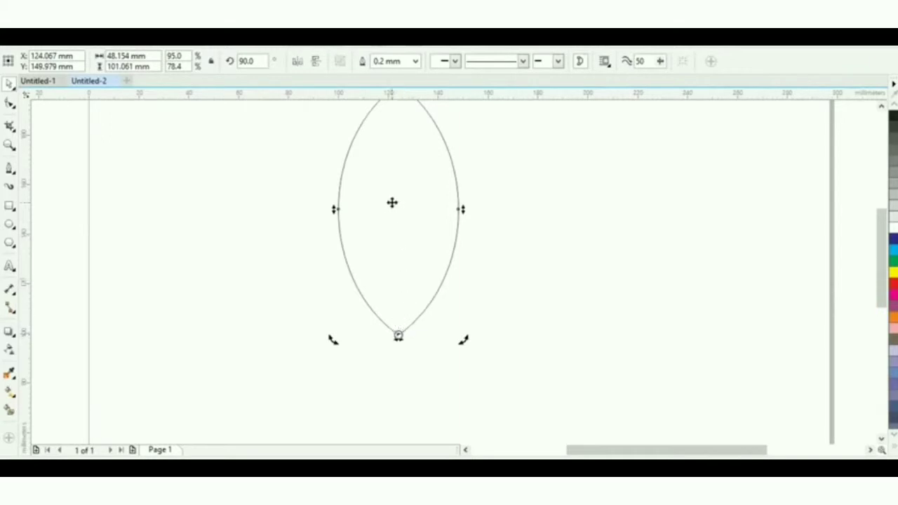
# Rotate a copy of the petal about 26 degrees clockwise around its bottom tip.
pyautogui.scroll(-2, 392, 203)
pyautogui.scroll(2, 392, 140)
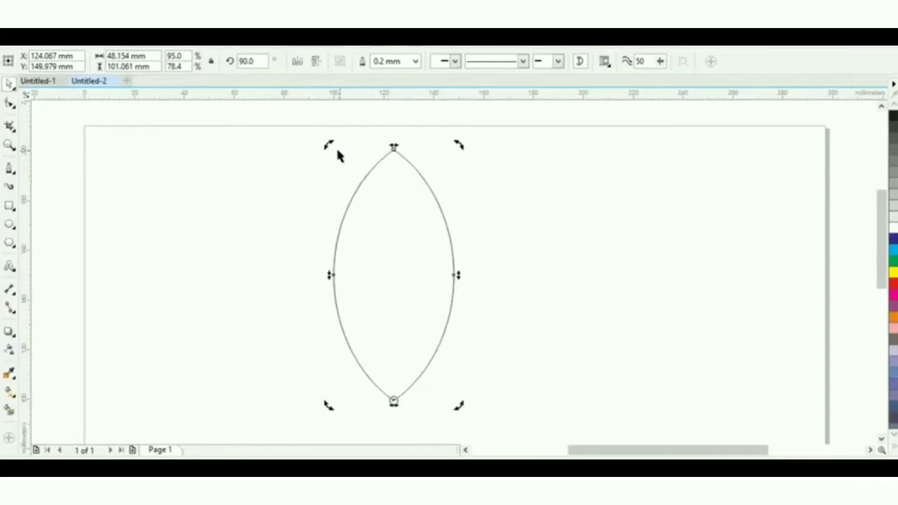
pyautogui.moveTo(326, 146); pyautogui.dragTo(473, 187)
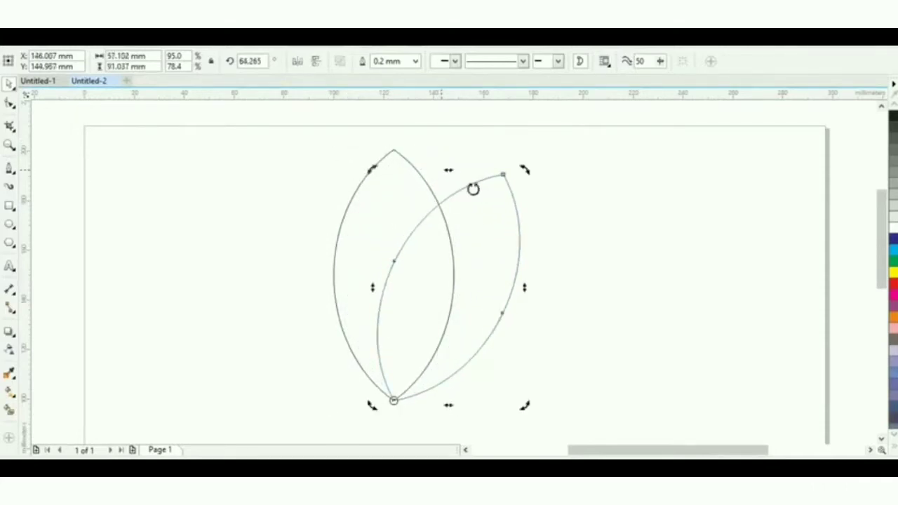
pyautogui.click(596, 252)
# Shrink the tilted petal from its outer corner, keeping its base tip on the upright petal's bottom tip.
pyautogui.click(502, 230)
pyautogui.moveTo(524, 169); pyautogui.dragTo(519, 207)
pyautogui.click(554, 248)
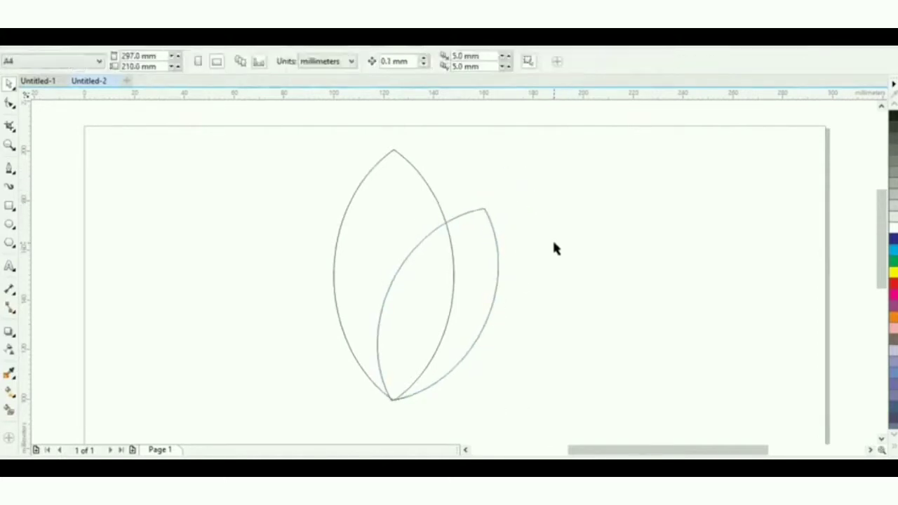
# Rotate a copy of the upright petal about 98 degrees counter-clockwise around the shared base tip to form the lower wing.
pyautogui.scroll(-2, 436, 231)
pyautogui.scroll(2, 383, 365)
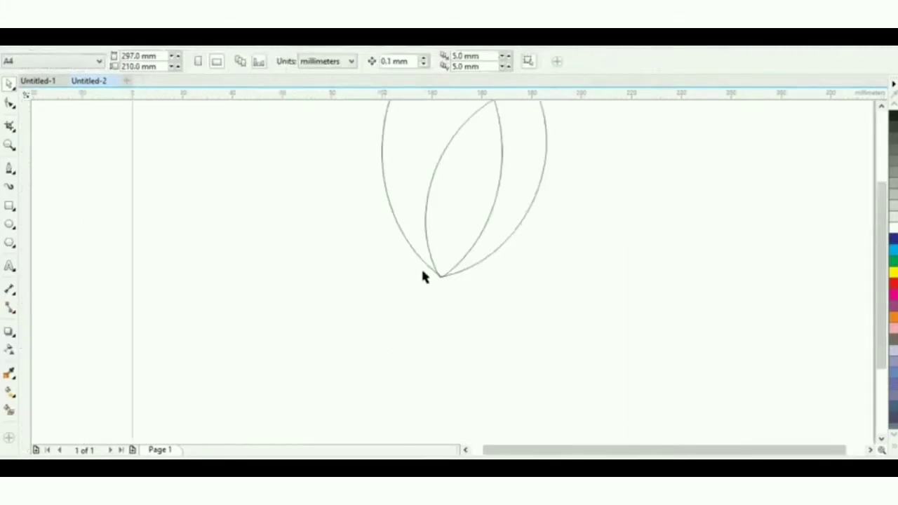
pyautogui.scroll(-2, 421, 273)
pyautogui.click(417, 197)
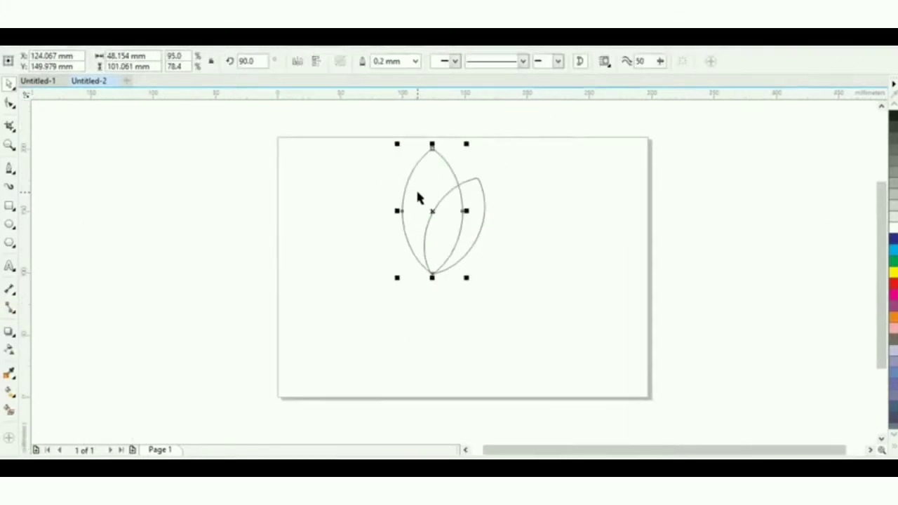
pyautogui.click(433, 211)
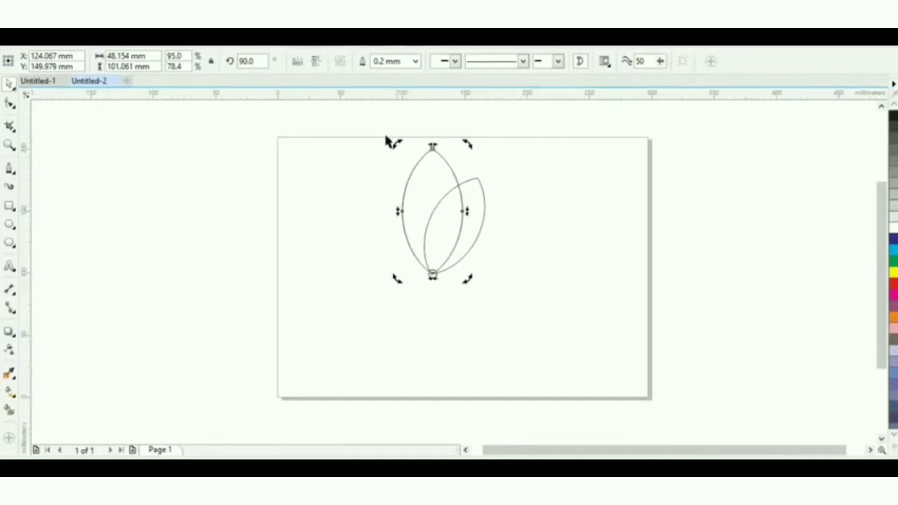
pyautogui.moveTo(398, 145); pyautogui.dragTo(314, 326)
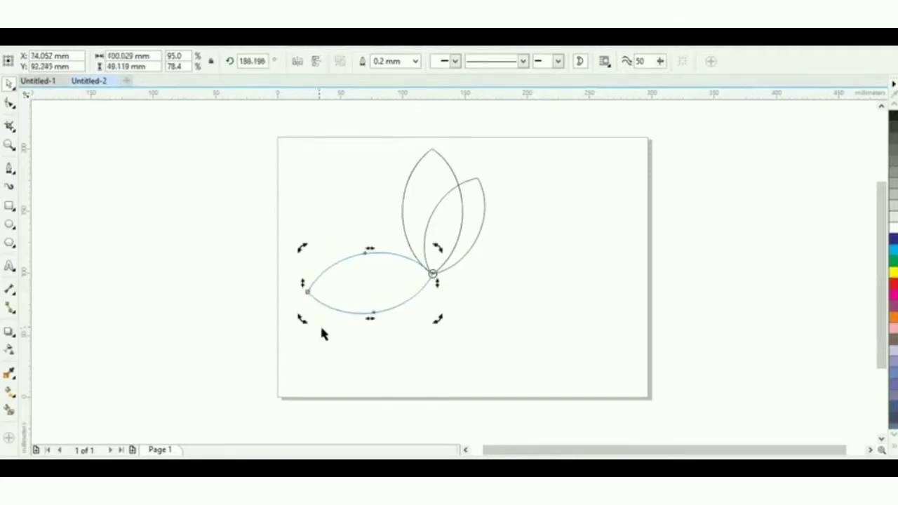
# Rotate a copy of the lower wing petal further counter-clockwise around the shared base tip so the two overlap.
pyautogui.click(363, 278)
pyautogui.click(364, 278)
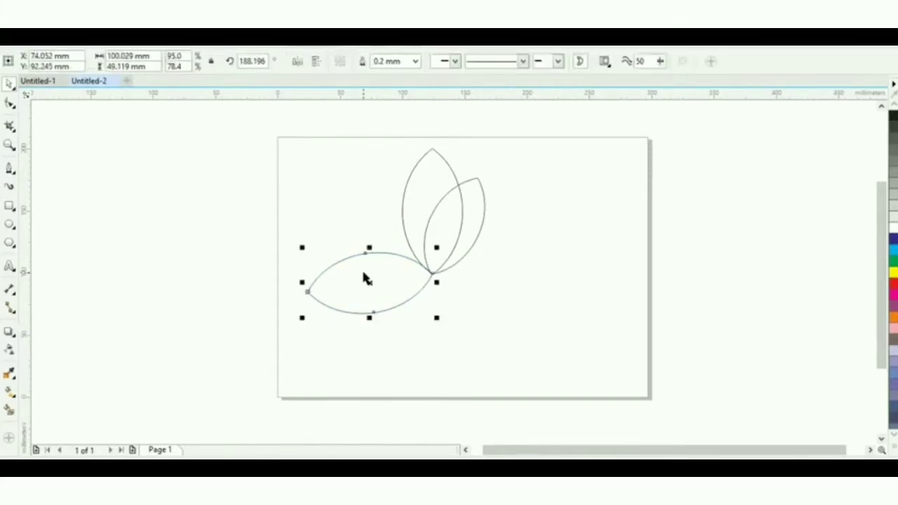
pyautogui.click(368, 282)
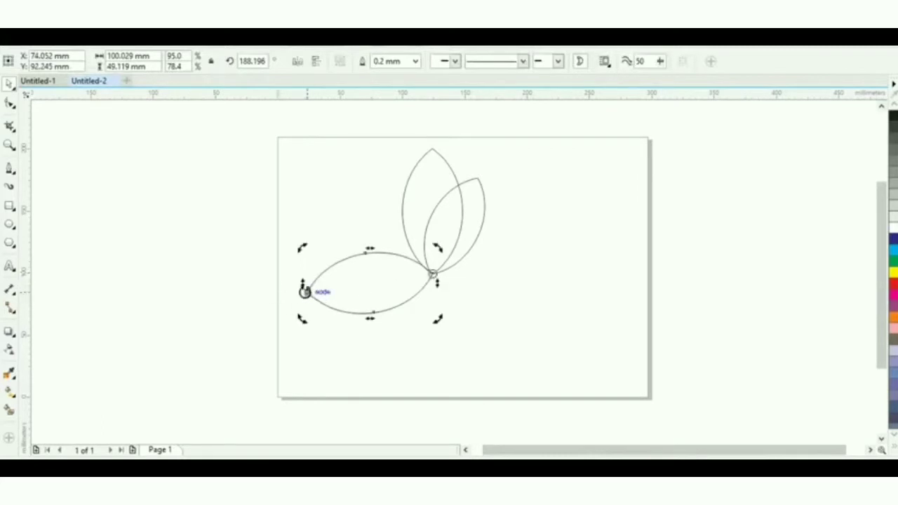
pyautogui.moveTo(302, 319); pyautogui.dragTo(333, 344)
pyautogui.rightClick(363, 342)
pyautogui.click(477, 345)
# Shrink the lowest petal, keeping its base tip at the shared meeting point of the wings.
pyautogui.click(357, 347)
pyautogui.click(531, 297)
pyautogui.click(329, 348)
pyautogui.click(491, 313)
pyautogui.scroll(-2, 496, 281)
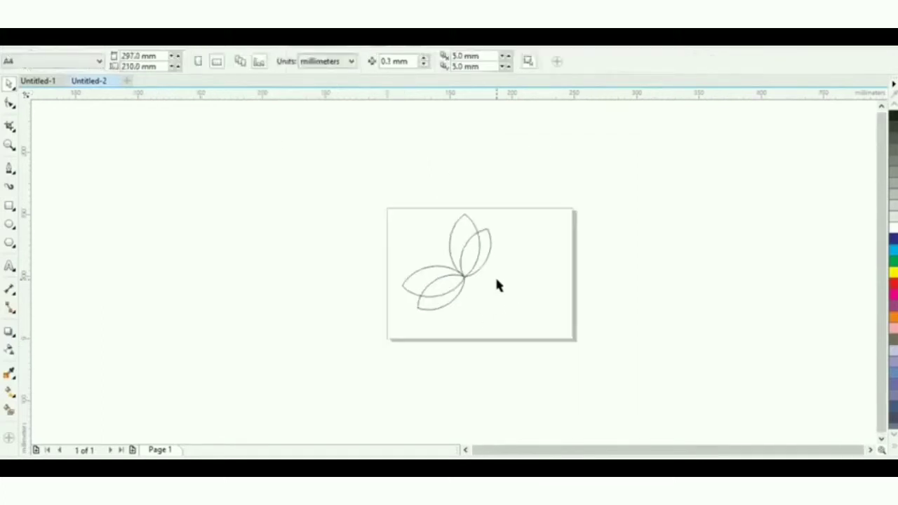
pyautogui.scroll(2, 509, 261)
pyautogui.scroll(1, 507, 247)
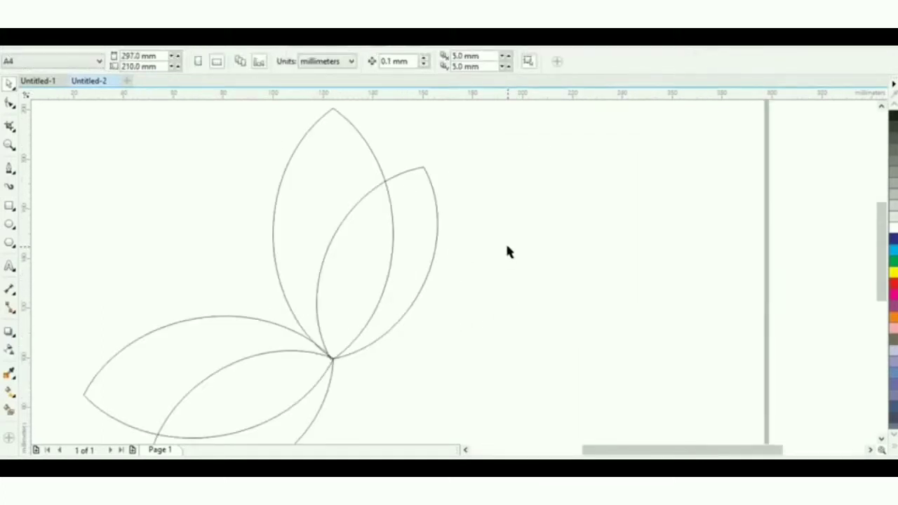
pyautogui.scroll(-1, 508, 253)
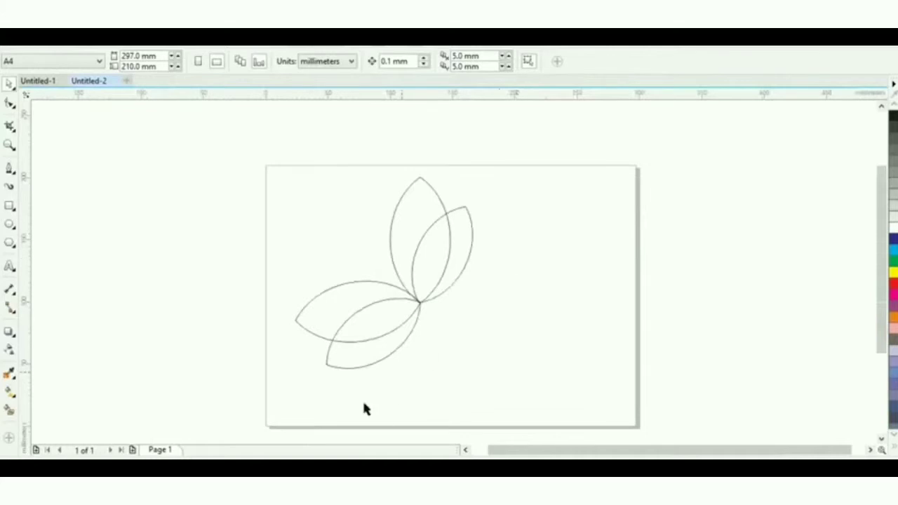
pyautogui.click(11, 412)
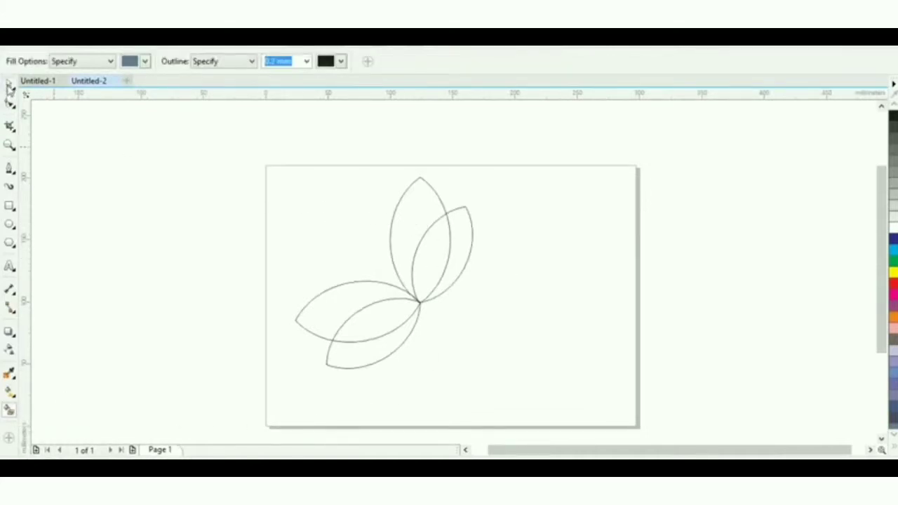
pyautogui.click(9, 85)
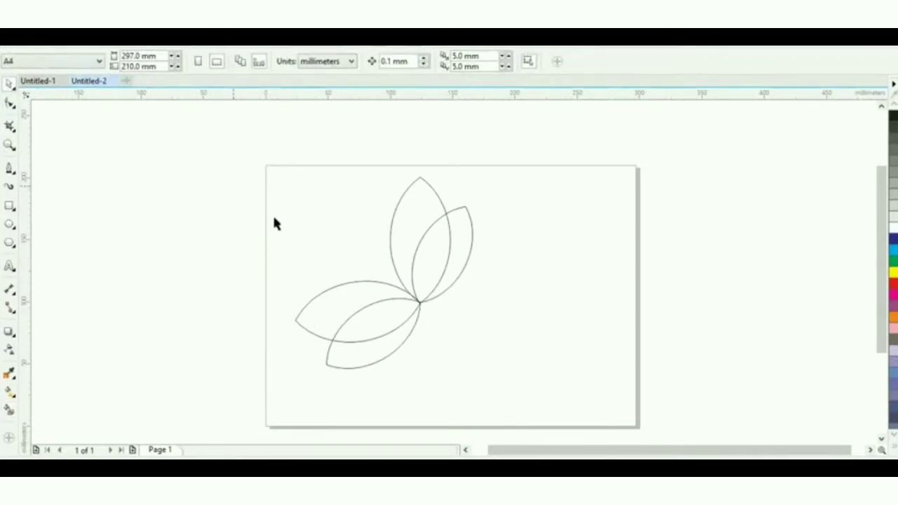
pyautogui.scroll(1, 498, 323)
pyautogui.scroll(-1, 519, 319)
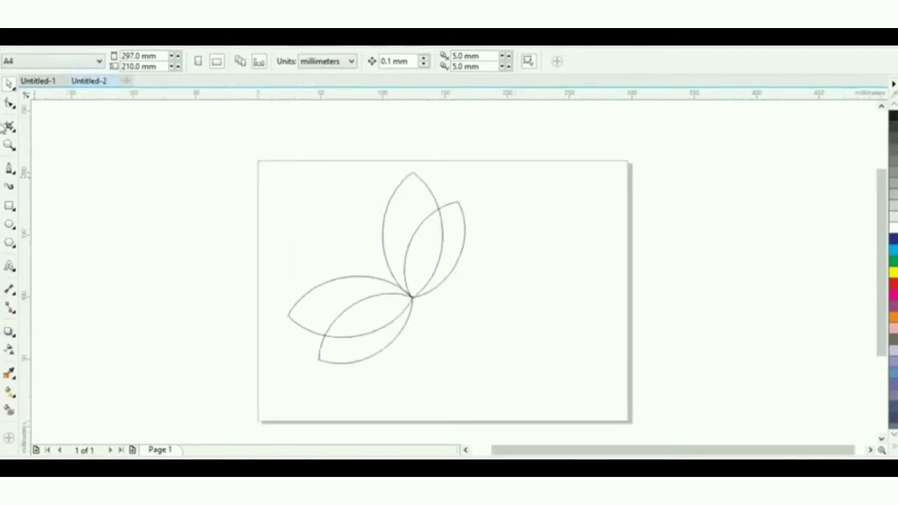
# Draw two roughly parallel, upward-slanting straight lines with the Pen tool in the empty area beside the wings.
pyautogui.click(14, 174)
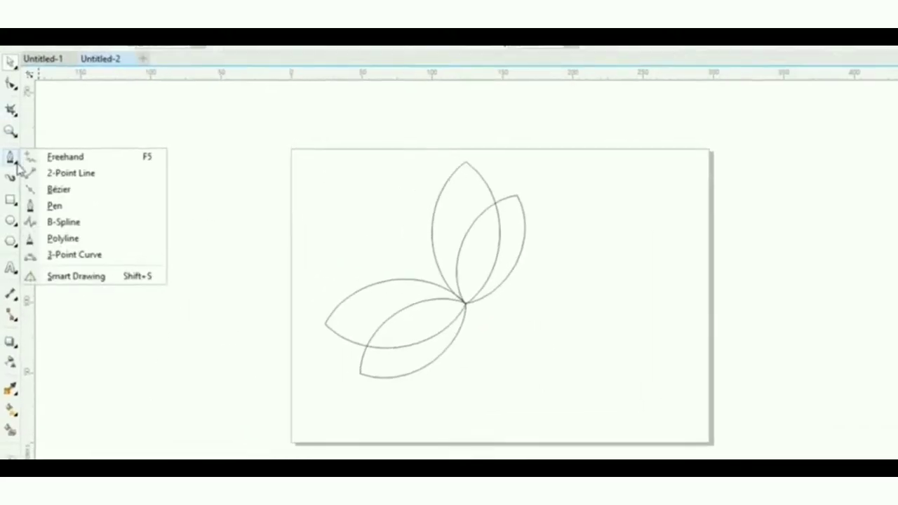
pyautogui.click(55, 202)
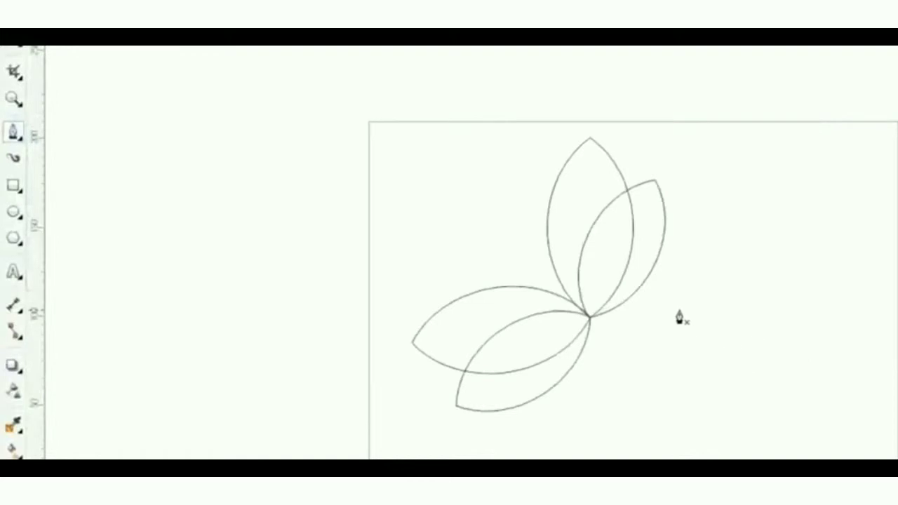
pyautogui.scroll(1, 679, 315)
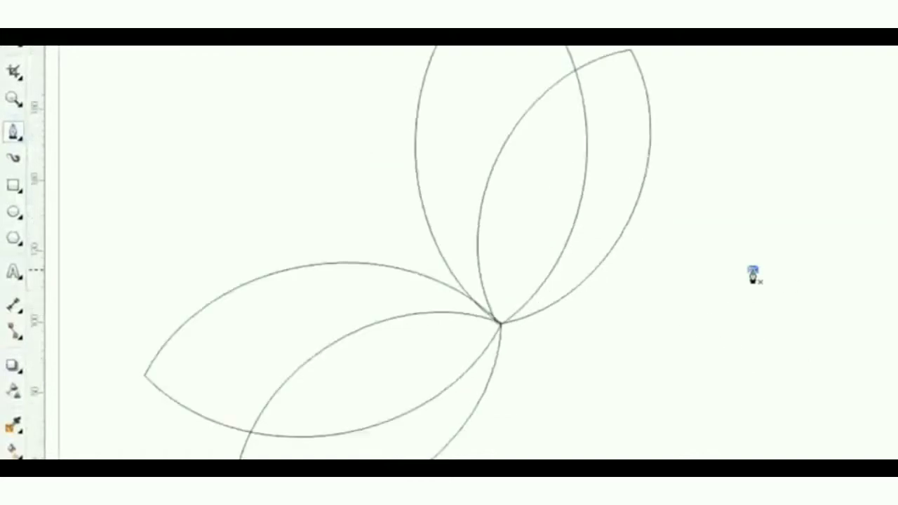
pyautogui.click(753, 270)
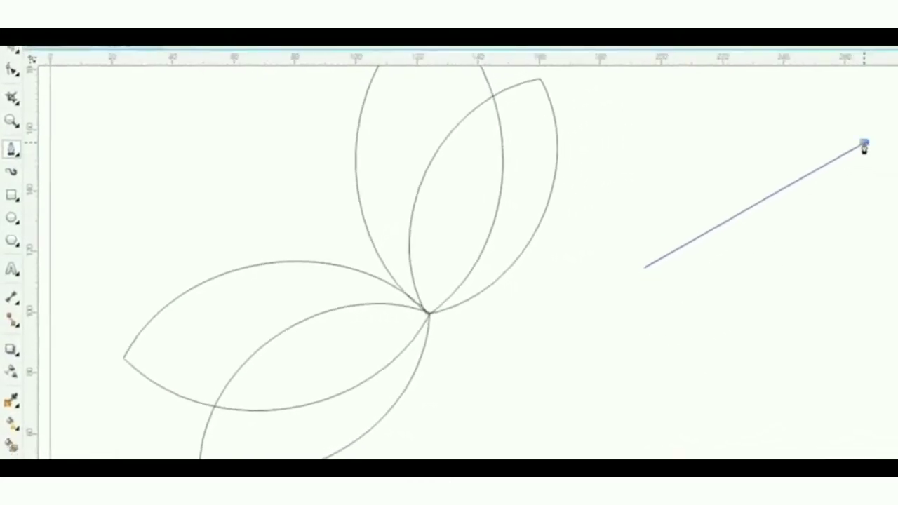
pyautogui.click(864, 145)
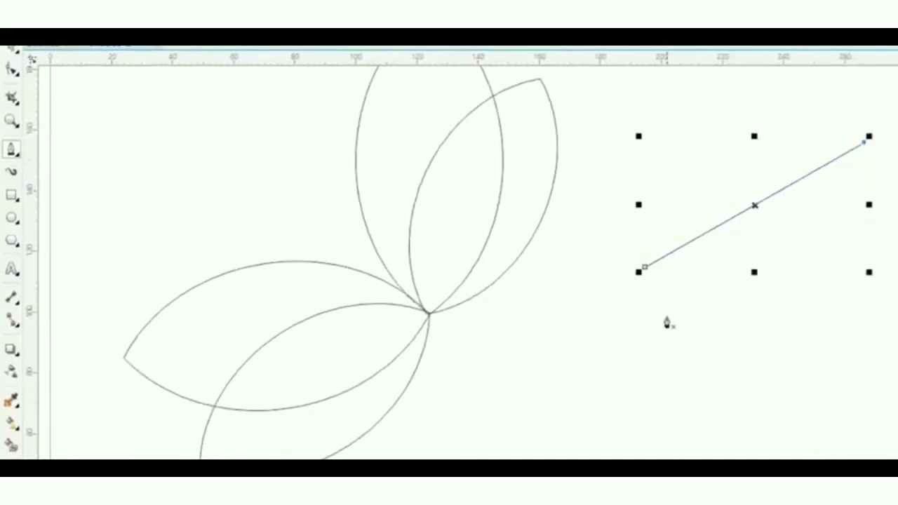
pyautogui.click(667, 315)
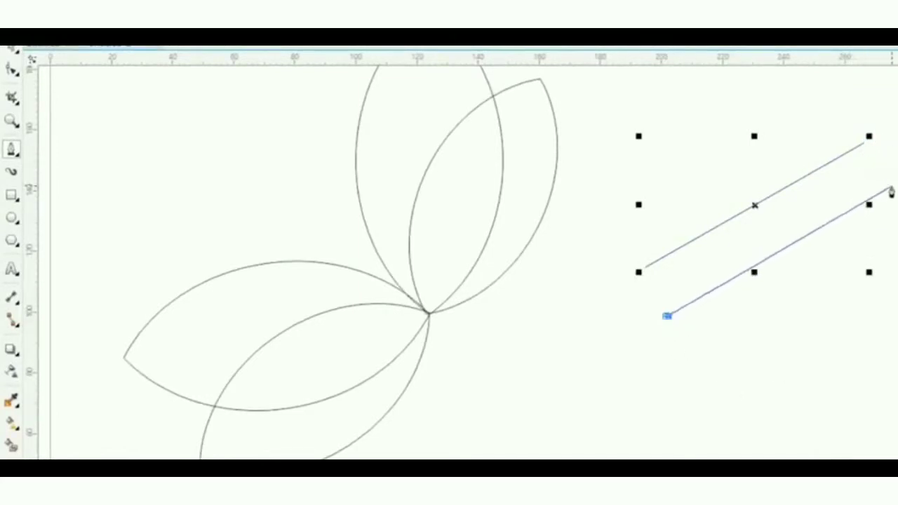
pyautogui.click(891, 187)
pyautogui.click(711, 404)
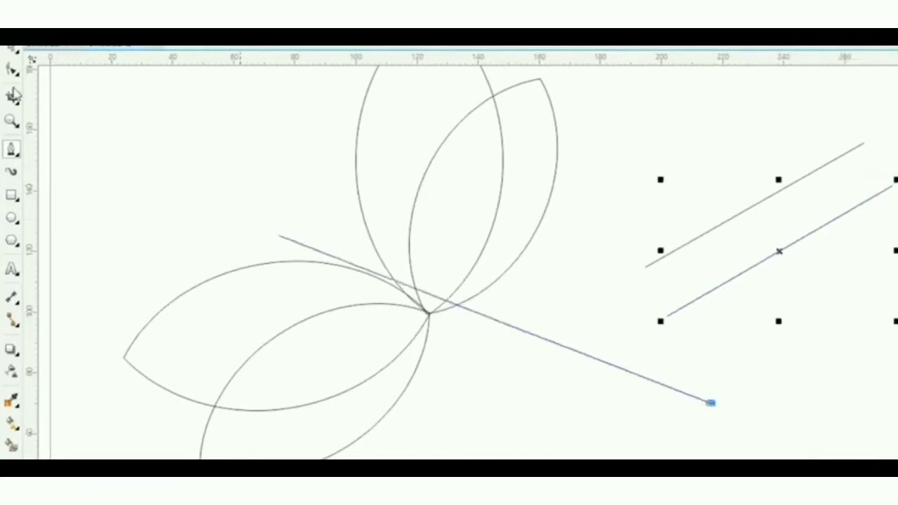
pyautogui.press('Escape')
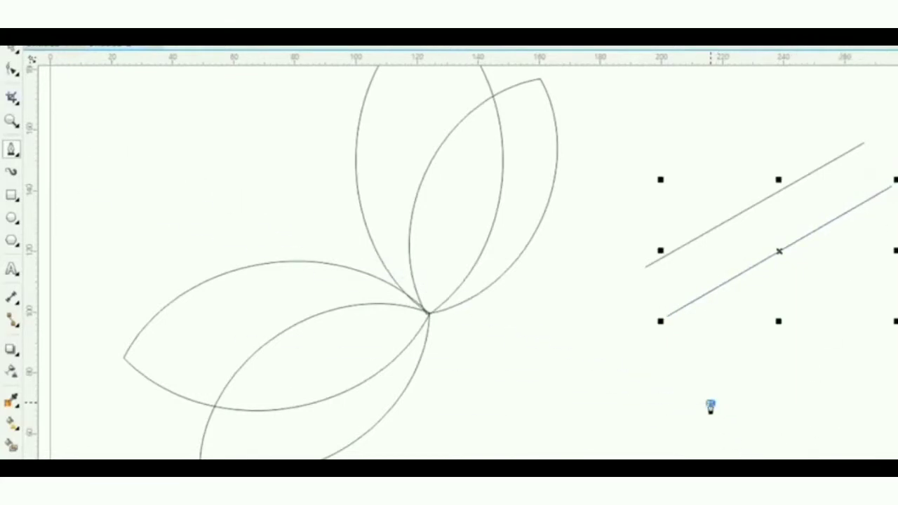
pyautogui.click(8, 64)
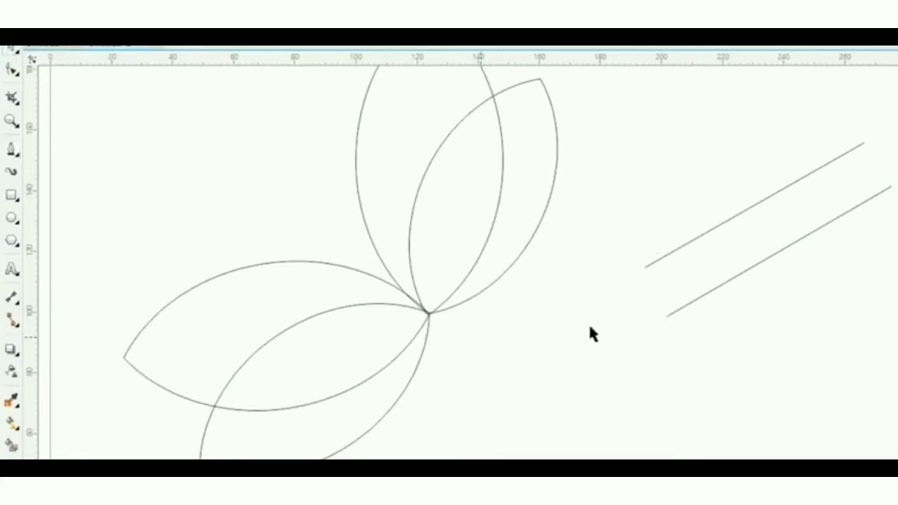
# Move the upper slanted line closer to the wings, convert it to a curve and bend it into an upward arch with hooked ends.
pyautogui.moveTo(746, 210); pyautogui.dragTo(687, 224)
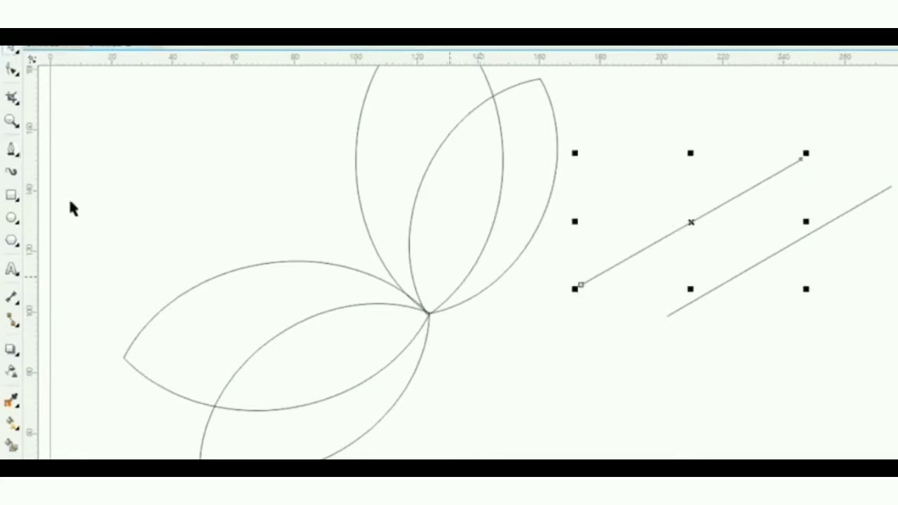
pyautogui.click(12, 73)
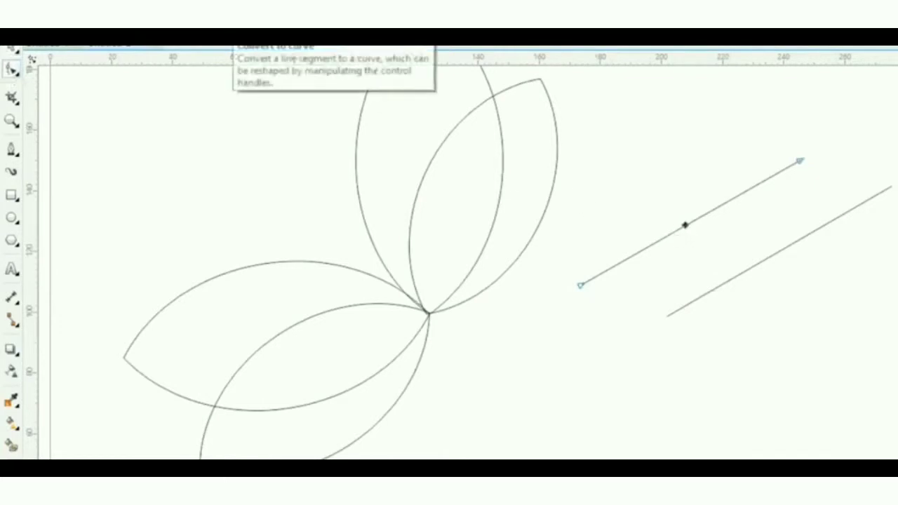
pyautogui.click(235, 39)
pyautogui.moveTo(727, 200); pyautogui.dragTo(777, 115)
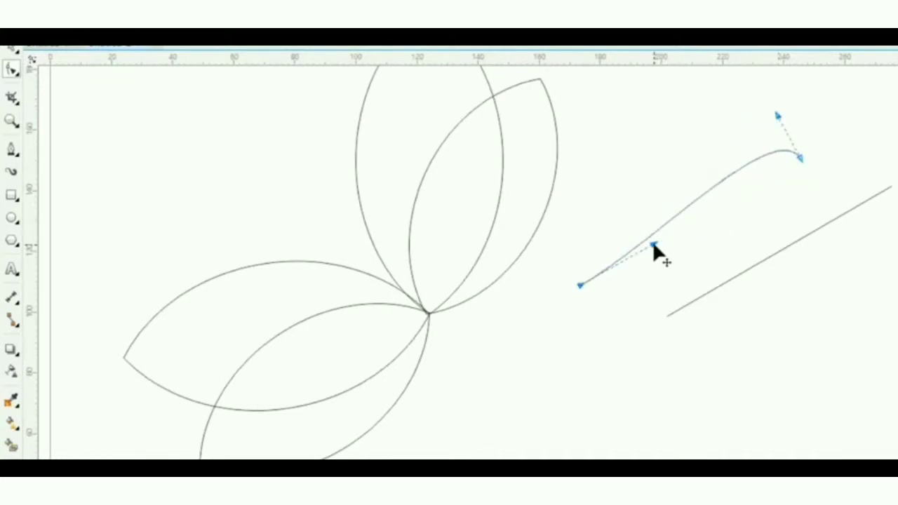
pyautogui.moveTo(652, 242); pyautogui.dragTo(551, 252)
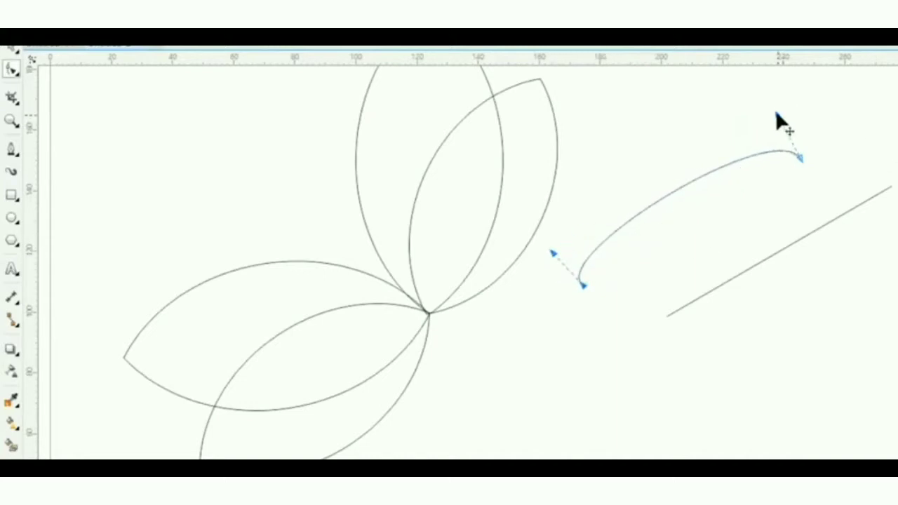
pyautogui.moveTo(776, 113); pyautogui.dragTo(771, 105)
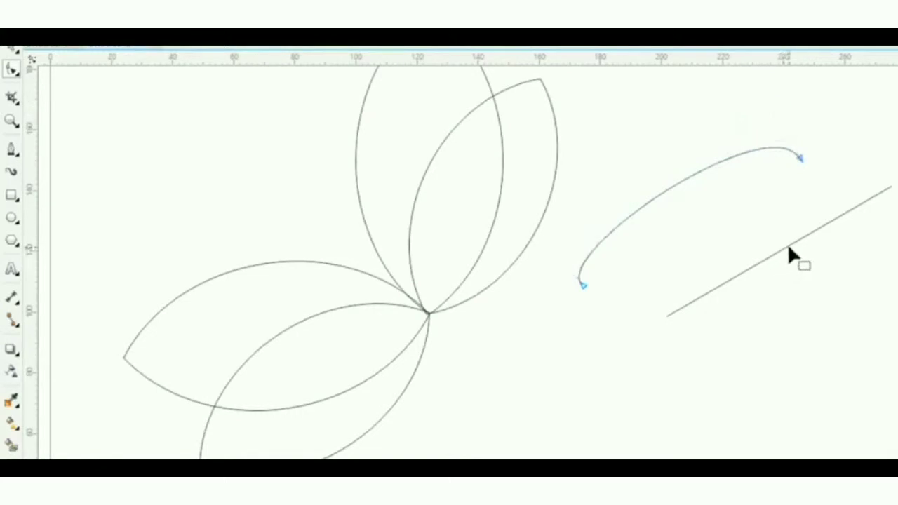
# Bend the lower line into a downward-bulging curve and place its two ends on the arch's ends to form a slanted oval outline.
pyautogui.click(783, 249)
pyautogui.moveTo(817, 228); pyautogui.dragTo(897, 258)
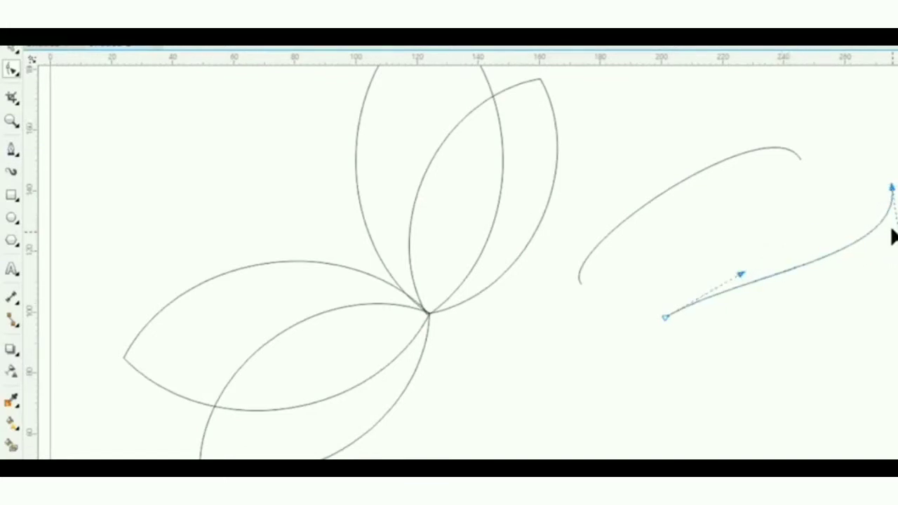
pyautogui.moveTo(891, 188); pyautogui.dragTo(801, 160)
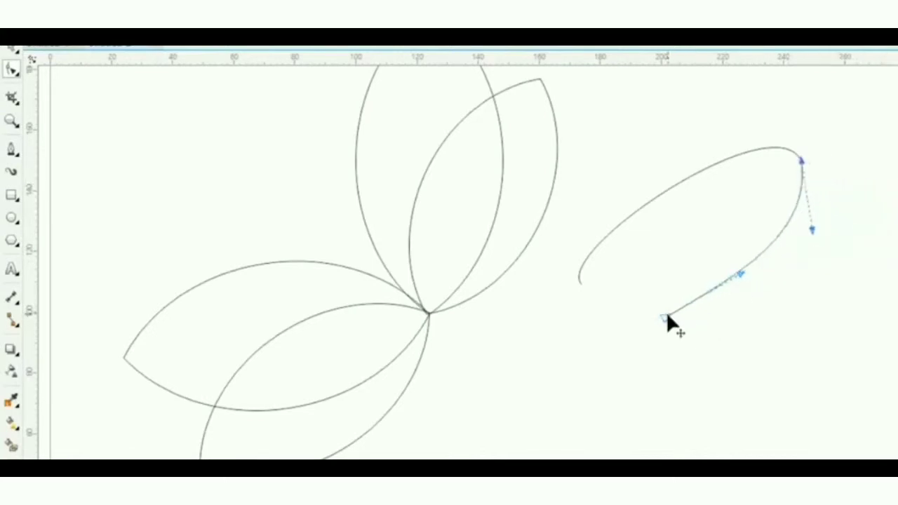
pyautogui.moveTo(666, 317); pyautogui.dragTo(580, 284)
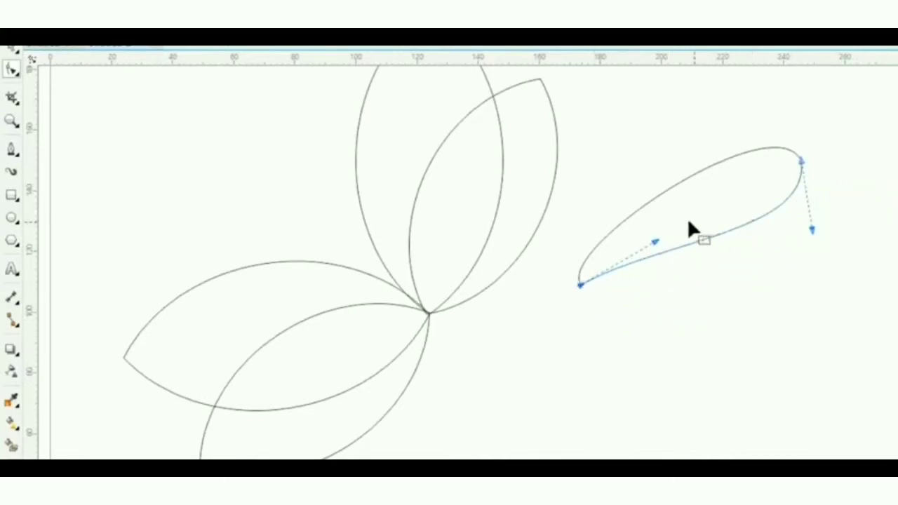
pyautogui.moveTo(654, 243); pyautogui.dragTo(604, 292)
pyautogui.moveTo(602, 289); pyautogui.dragTo(604, 289)
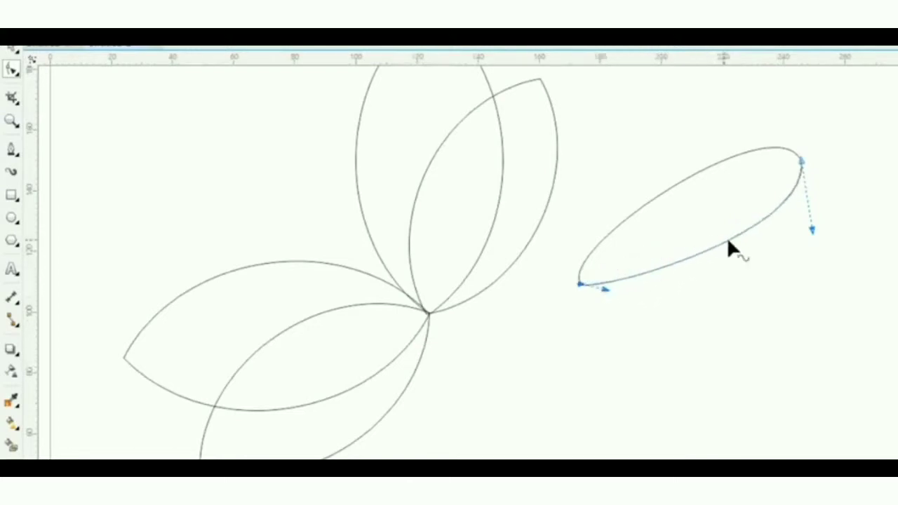
# Add a node on the oval's lower edge and pull it inward, smoothing its handles to give the body a narrow, tapering tail.
pyautogui.doubleClick(740, 233)
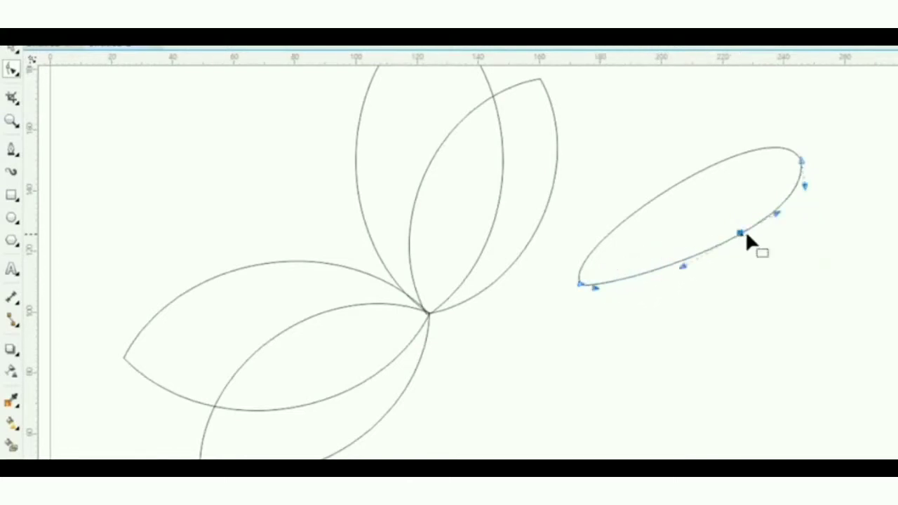
pyautogui.moveTo(776, 211); pyautogui.dragTo(733, 205)
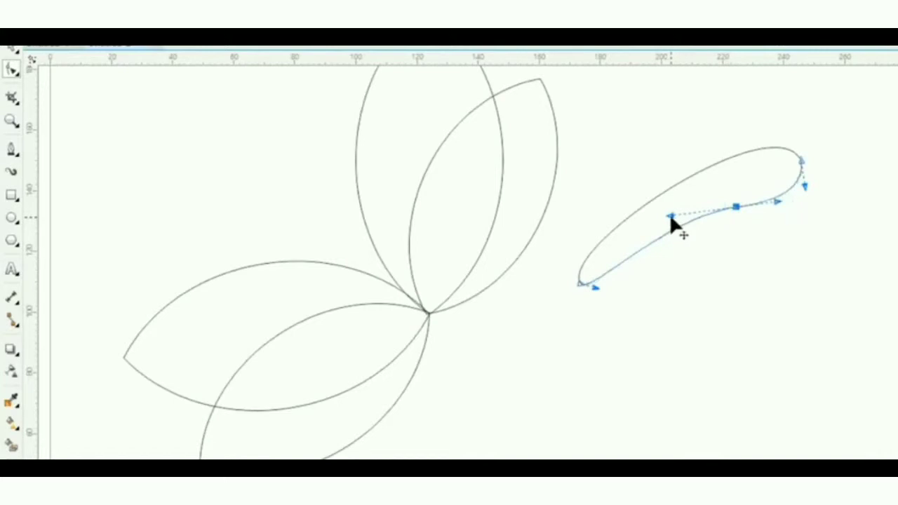
pyautogui.moveTo(671, 216); pyautogui.dragTo(675, 221)
pyautogui.moveTo(773, 197)
pyautogui.mouseDown()
pyautogui.moveTo(779, 209)
pyautogui.moveTo(732, 216)
pyautogui.moveTo(775, 207)
pyautogui.moveTo(749, 201)
pyautogui.moveTo(731, 207)
pyautogui.moveTo(770, 204)
pyautogui.mouseUp()
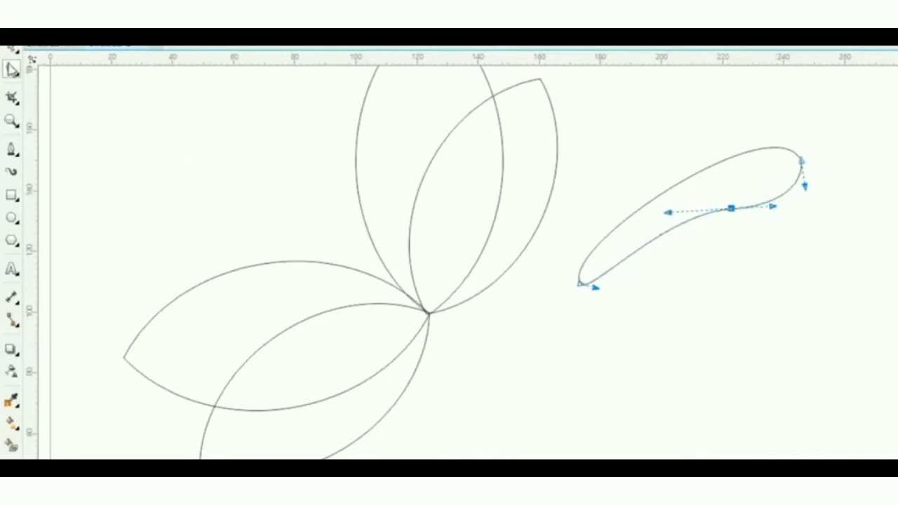
pyautogui.click(113, 120)
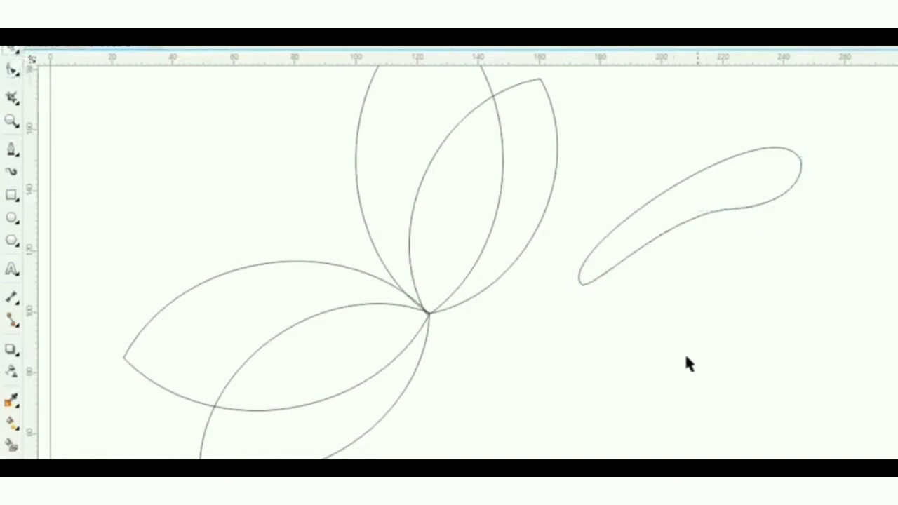
# Fill the area enclosed by the two body curves with blue-grey using the Smart Fill tool.
pyautogui.click(10, 447)
pyautogui.click(671, 205)
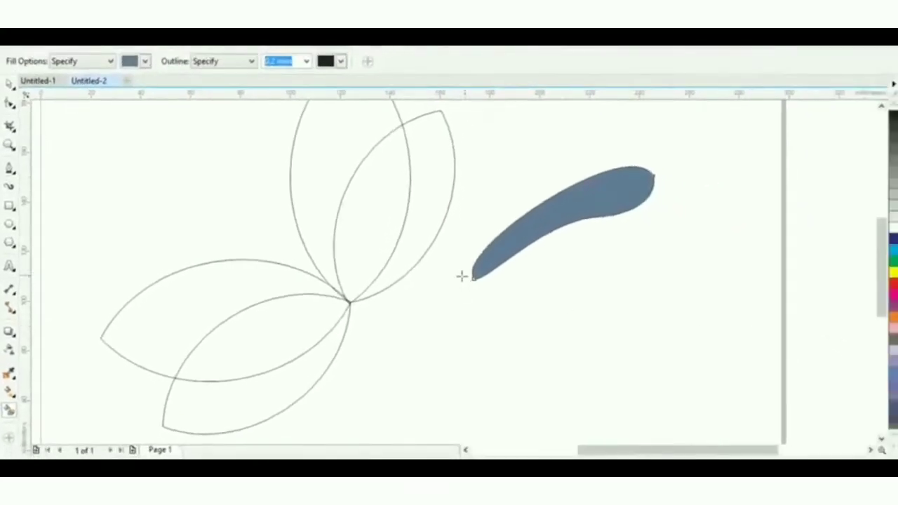
pyautogui.click(11, 84)
pyautogui.click(134, 153)
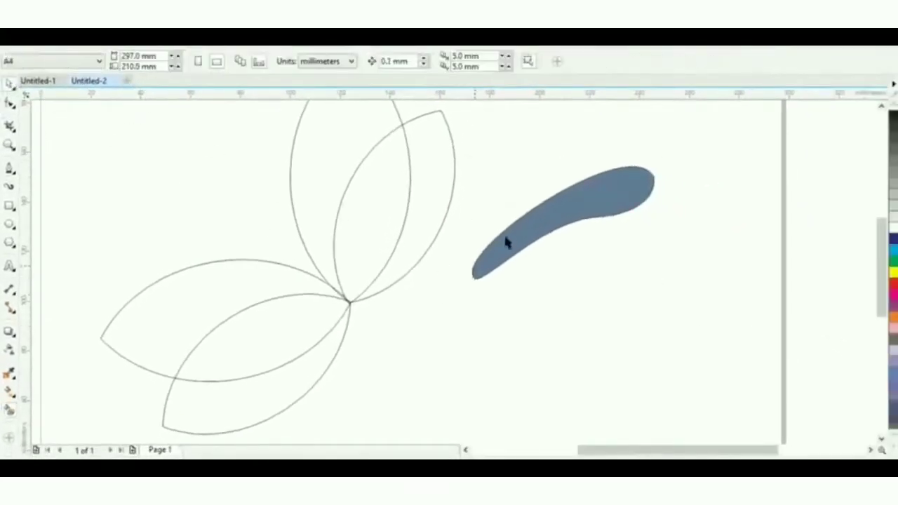
# Move the filled body shape off its source outlines and delete the two leftover curves.
pyautogui.moveTo(507, 237); pyautogui.dragTo(519, 327)
pyautogui.click(563, 225)
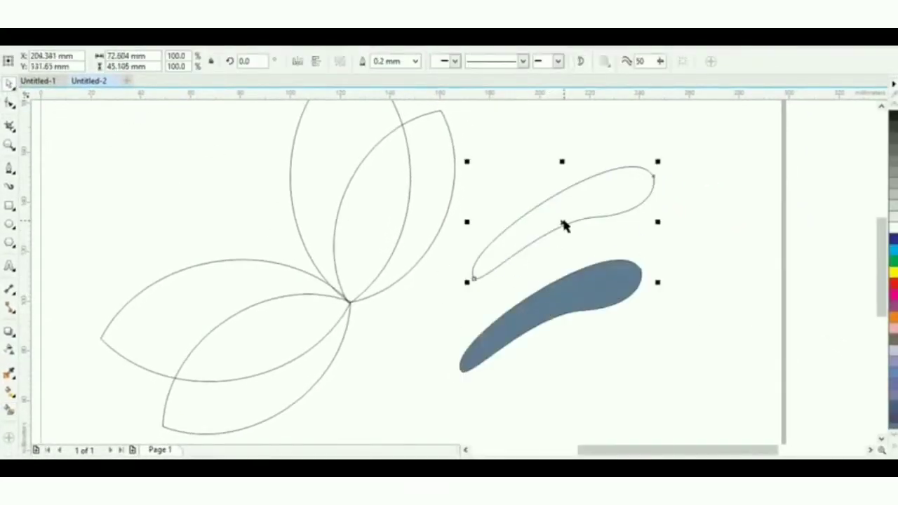
pyautogui.press('Delete')
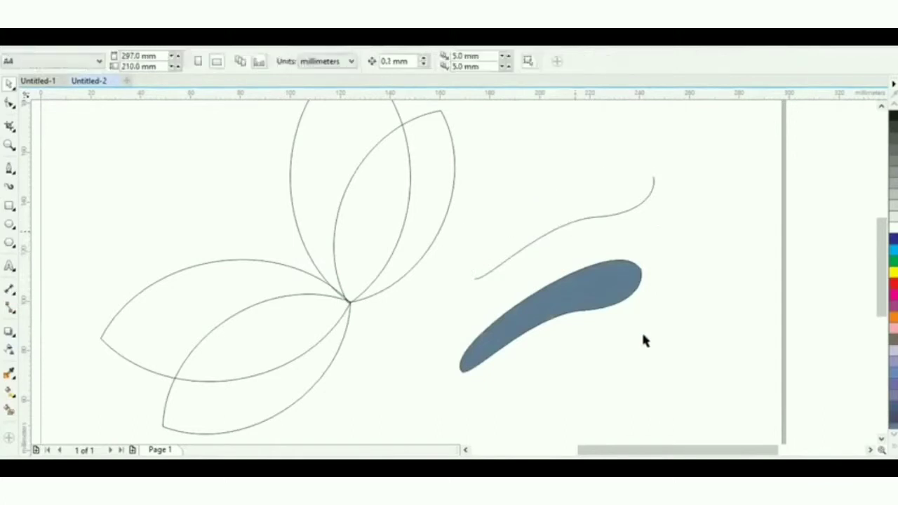
pyautogui.click(611, 218)
pyautogui.press('Delete')
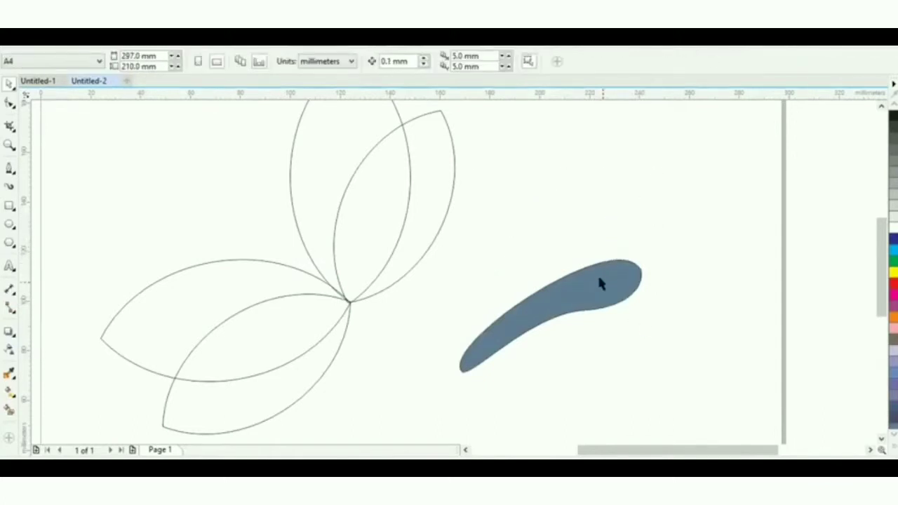
# Fit the filled body below the wings' meeting point, scaled to 86.7% and rotated about 16 degrees counter-clockwise.
pyautogui.moveTo(593, 271); pyautogui.dragTo(502, 262)
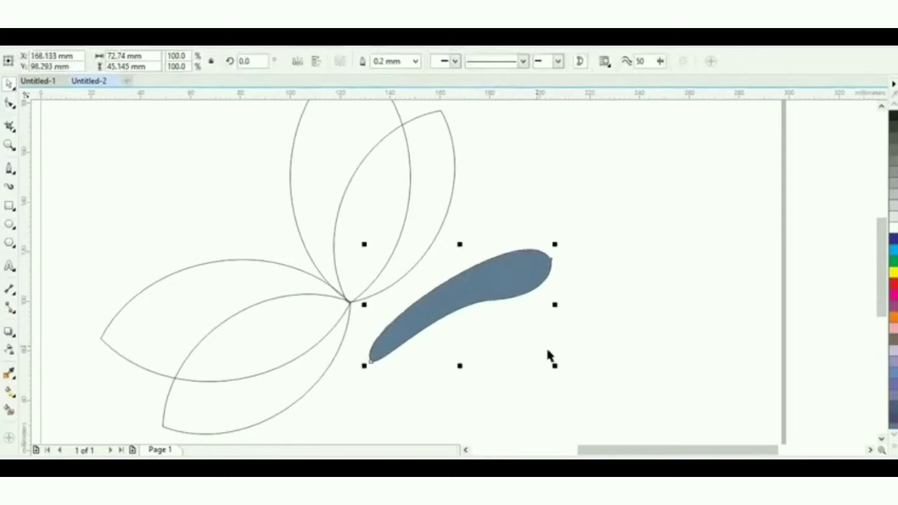
pyautogui.moveTo(556, 366); pyautogui.dragTo(531, 351)
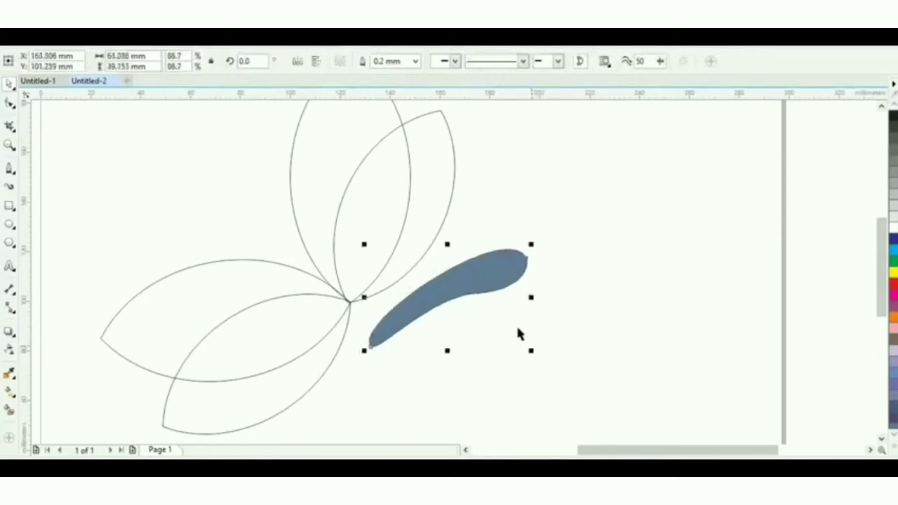
pyautogui.moveTo(468, 290); pyautogui.dragTo(435, 320)
pyautogui.click(415, 332)
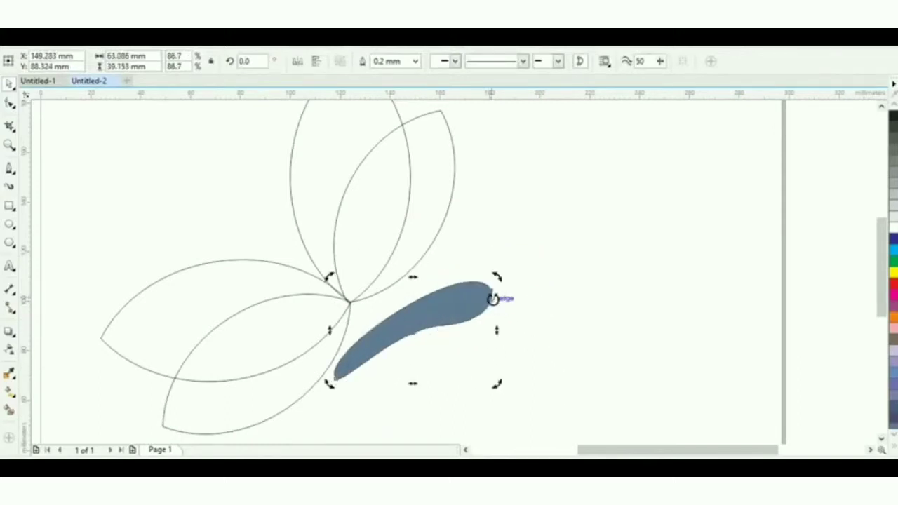
pyautogui.moveTo(496, 276); pyautogui.dragTo(474, 258)
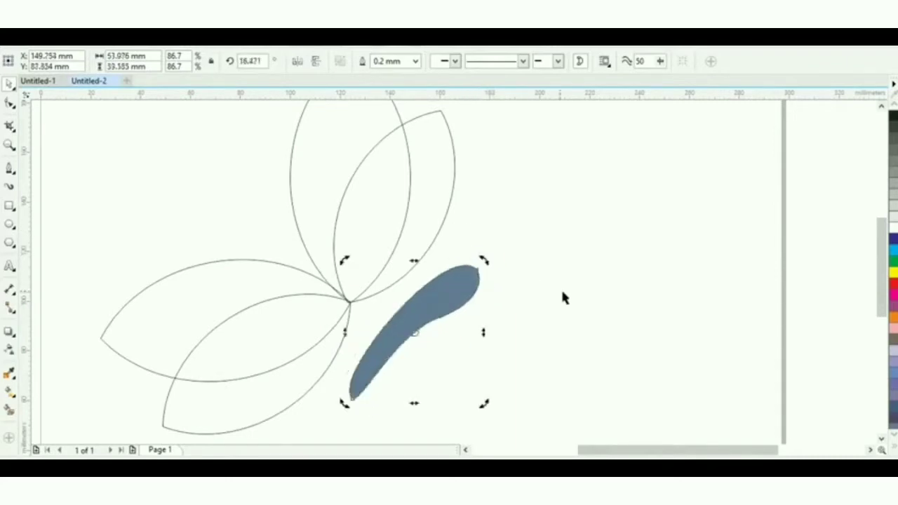
# Stretch the lowest wing petal slightly downward to widen its overlap with the wing above, then deselect it.
pyautogui.click(561, 287)
pyautogui.moveTo(400, 327); pyautogui.dragTo(377, 329)
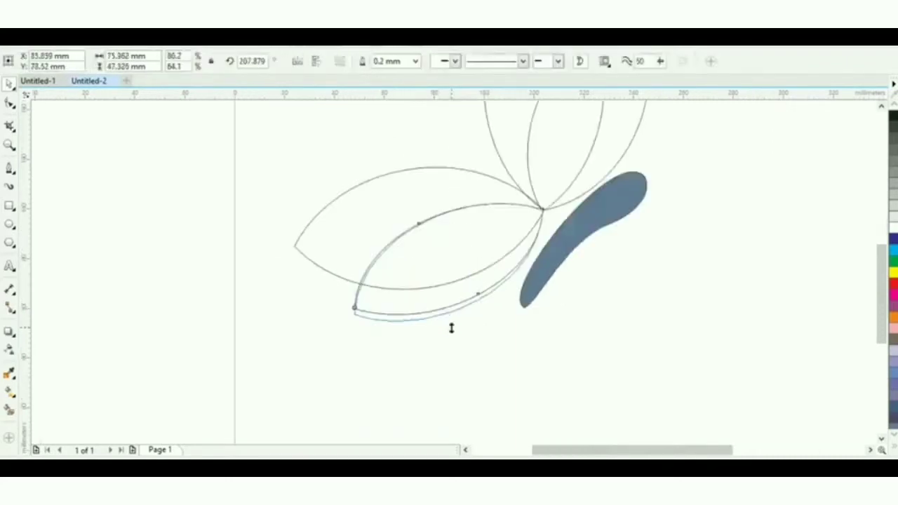
pyautogui.moveTo(451, 320); pyautogui.dragTo(451, 327)
pyautogui.press('Escape')
pyautogui.scroll(-2, 468, 274)
pyautogui.scroll(2, 496, 234)
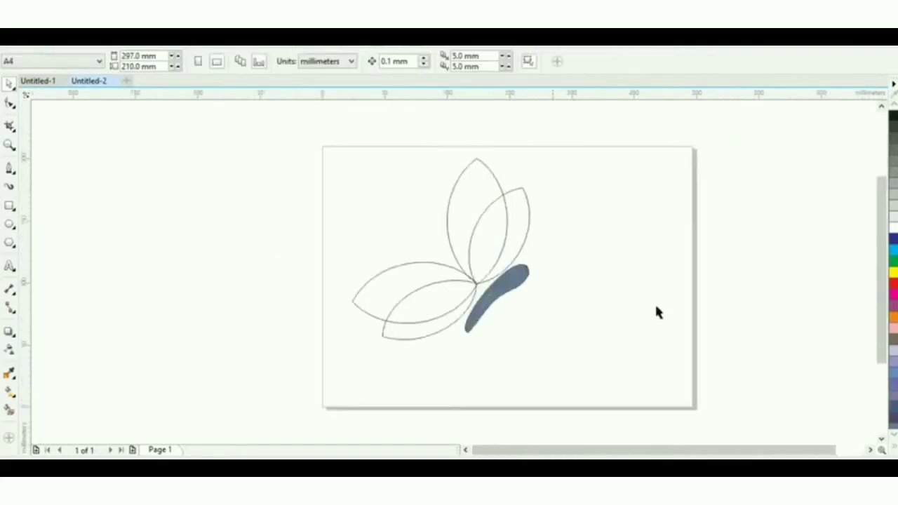
pyautogui.scroll(2, 500, 339)
pyautogui.scroll(-2, 491, 337)
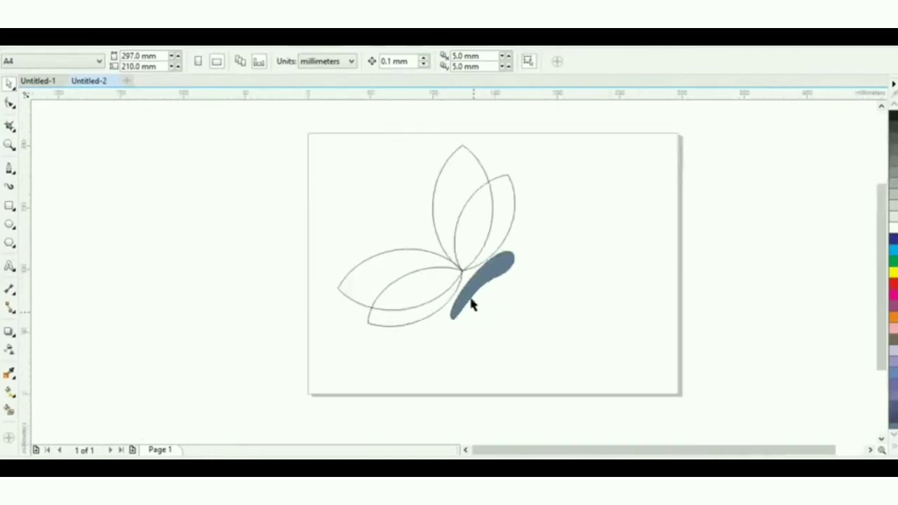
pyautogui.scroll(2, 534, 206)
pyautogui.scroll(-2, 534, 206)
# Import the JPEG files "images" and "images (2)" together from the Desktop.
pyautogui.click(10, 23)
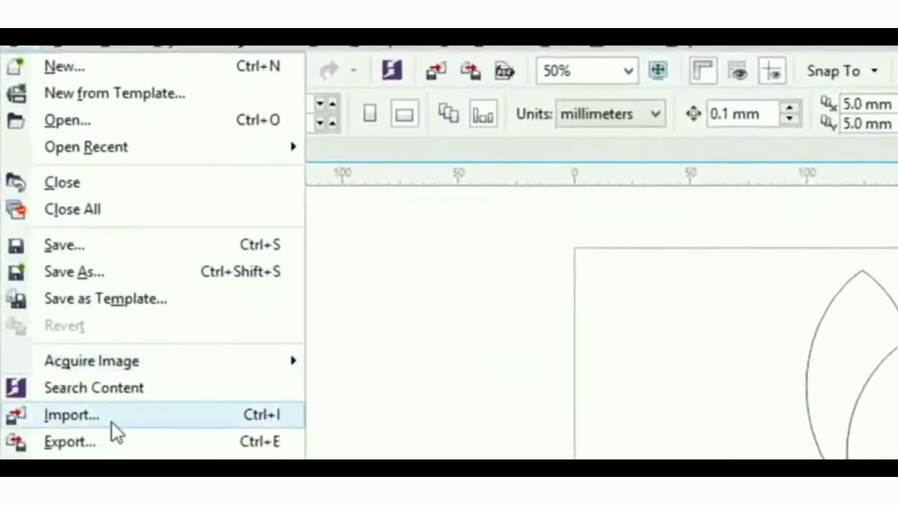
pyautogui.click(112, 422)
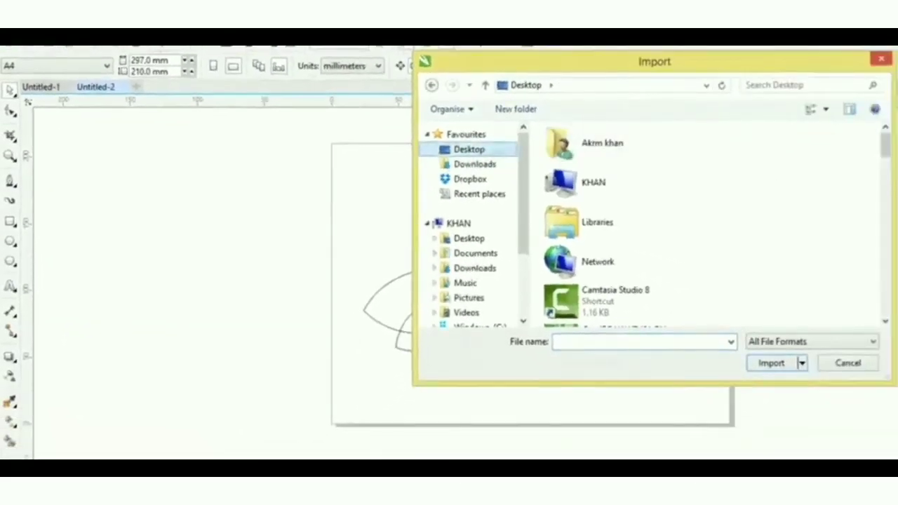
pyautogui.scroll(-10, 714, 256)
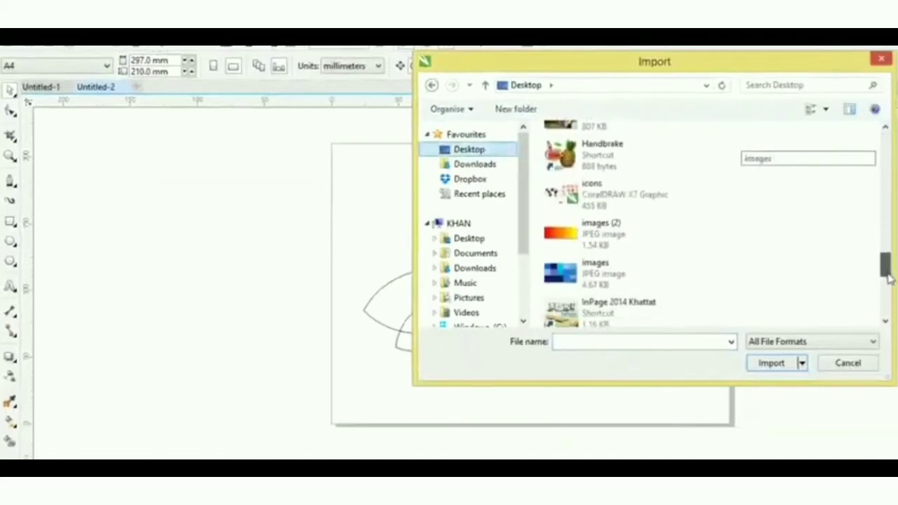
pyautogui.click(635, 231)
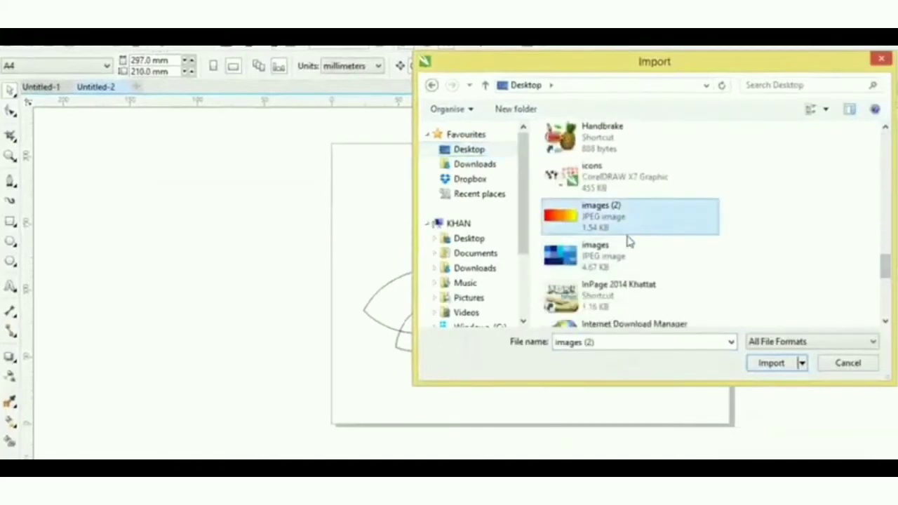
pyautogui.keyDown('ctrl'); pyautogui.click(626, 254); pyautogui.keyUp('ctrl')
pyautogui.click(766, 368)
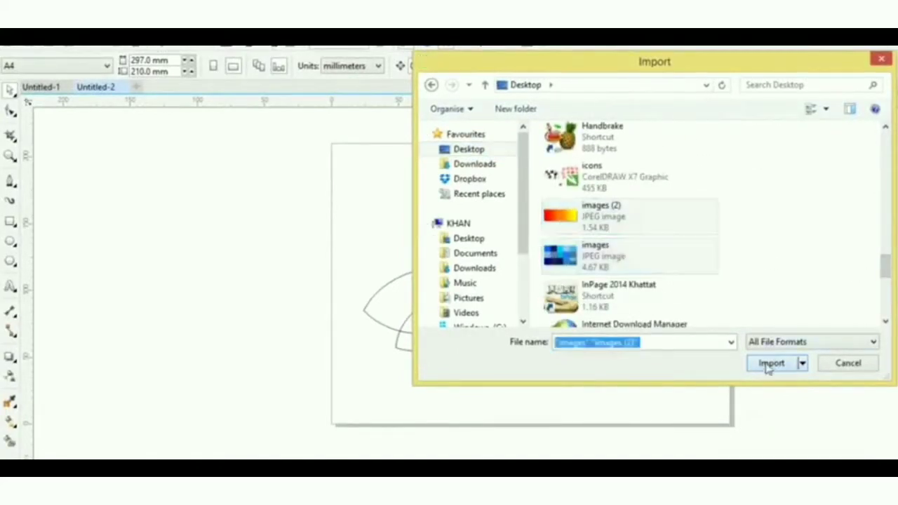
# Place the red-to-yellow gradient image beside the butterfly's wings and the blue swatch image directly beneath it.
pyautogui.moveTo(175, 153); pyautogui.dragTo(349, 213)
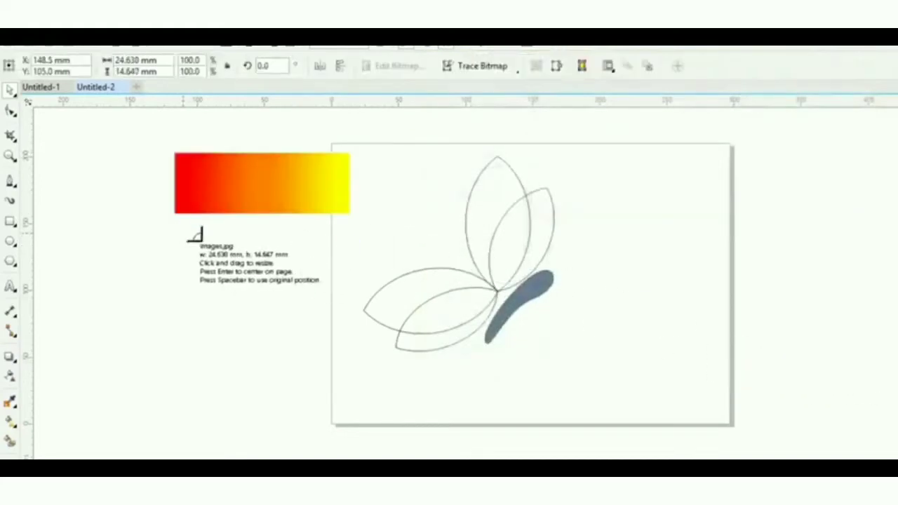
pyautogui.moveTo(178, 228); pyautogui.dragTo(326, 319)
pyautogui.moveTo(326, 274); pyautogui.dragTo(342, 274)
pyautogui.click(545, 219)
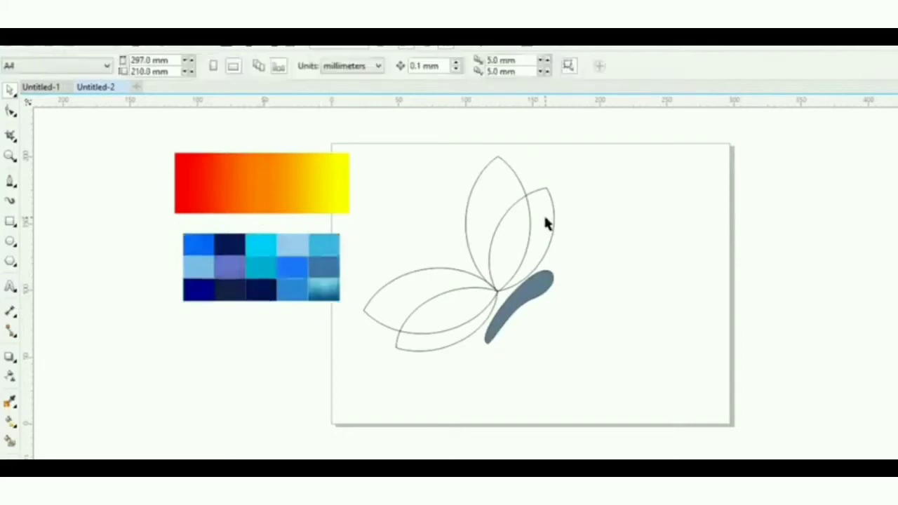
pyautogui.scroll(2, 545, 220)
pyautogui.scroll(-2, 545, 222)
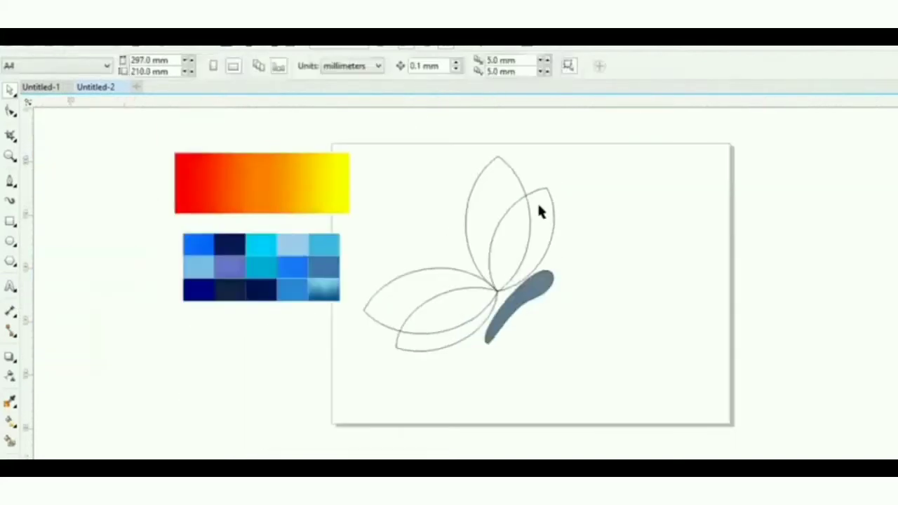
pyautogui.scroll(2, 539, 210)
pyautogui.scroll(-2, 538, 210)
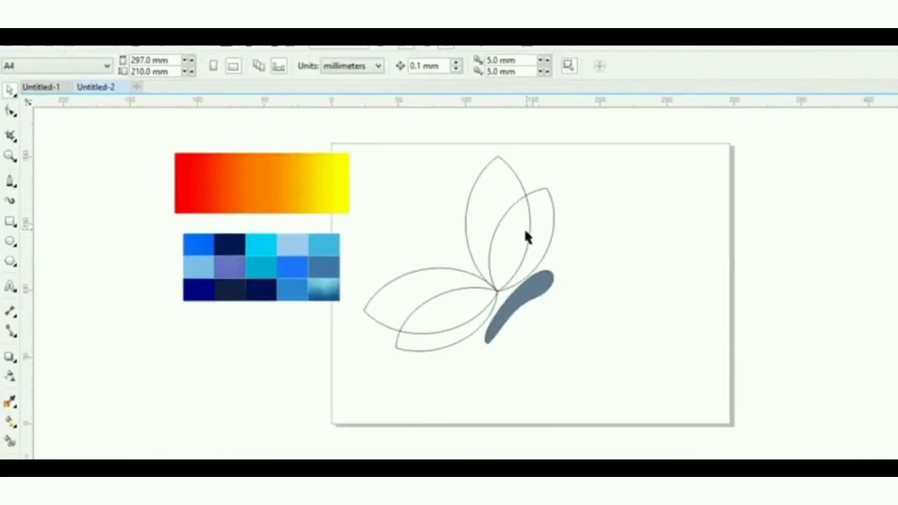
# Smart-fill the tallest petal's area outside the overlap and apply a linear gradient running from its upper part down and outward.
pyautogui.click(10, 441)
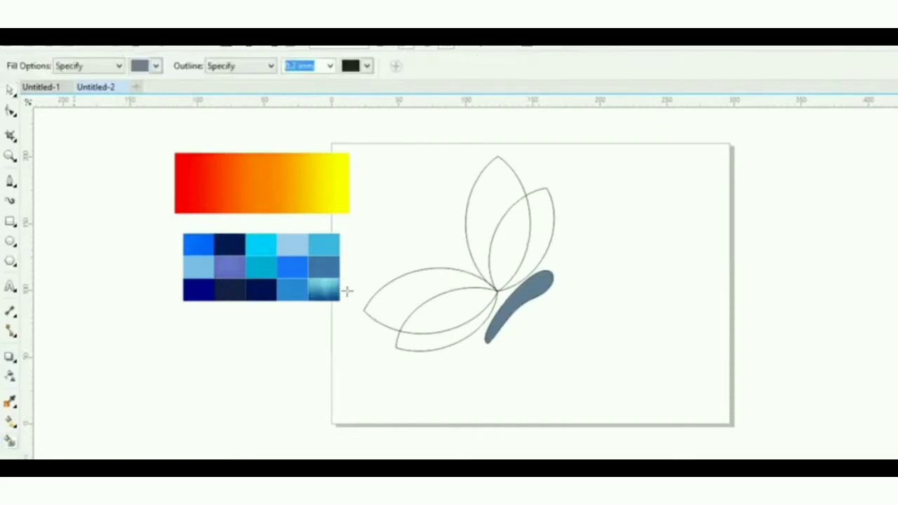
pyautogui.click(484, 211)
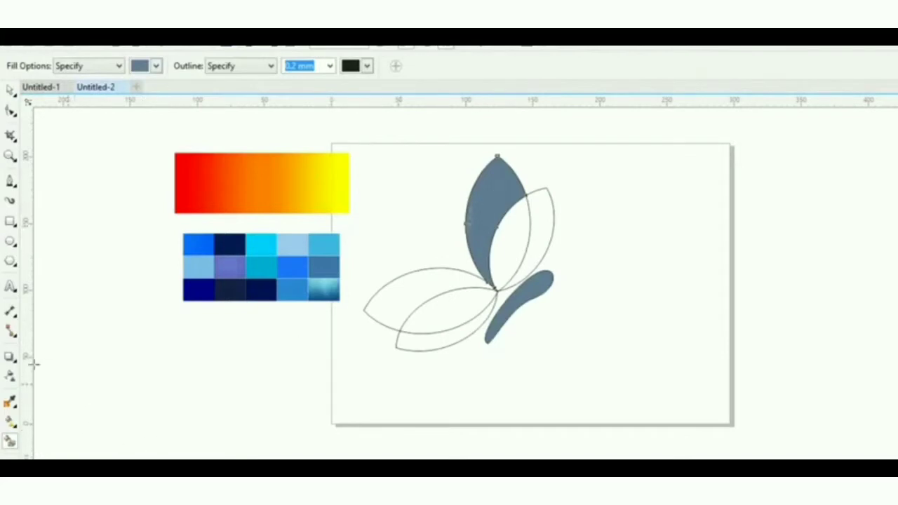
pyautogui.click(11, 423)
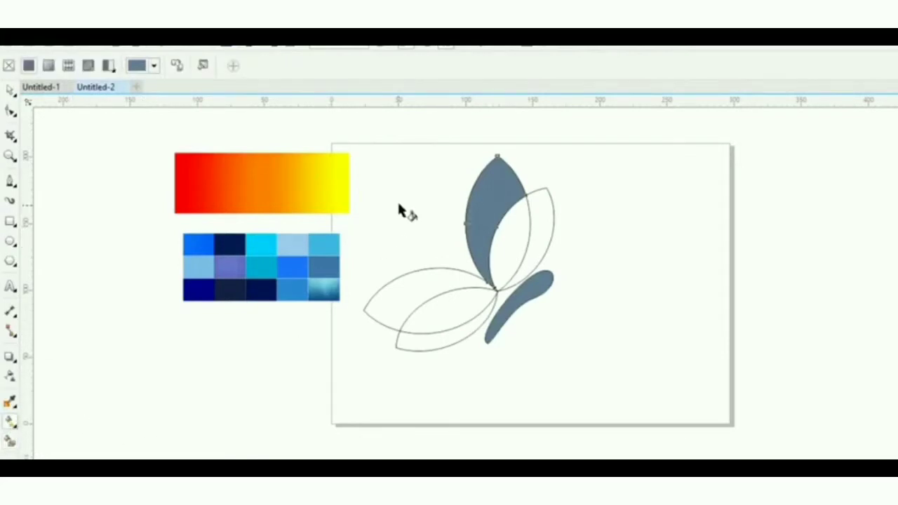
pyautogui.moveTo(495, 186); pyautogui.dragTo(411, 239)
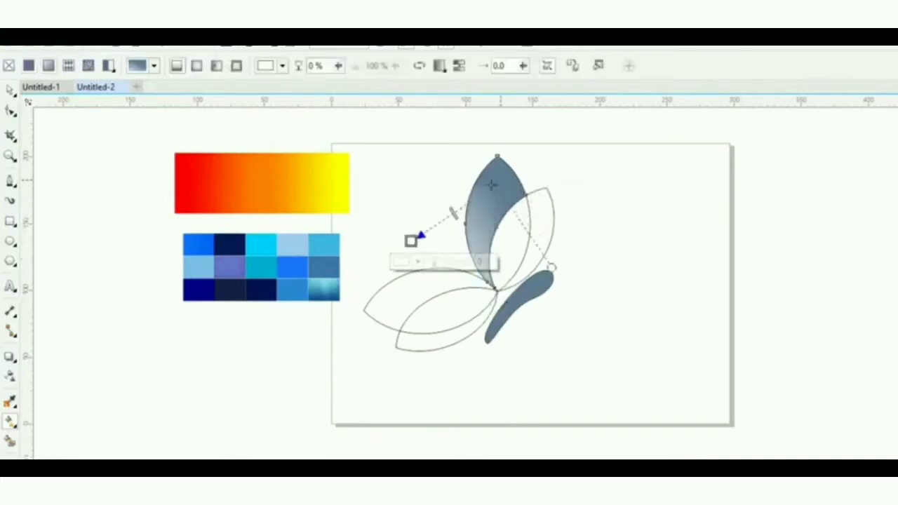
# Set the start colour of the tallest petal's gradient to the bright blue sampled from the first swatch of the blue palette.
pyautogui.click(497, 185)
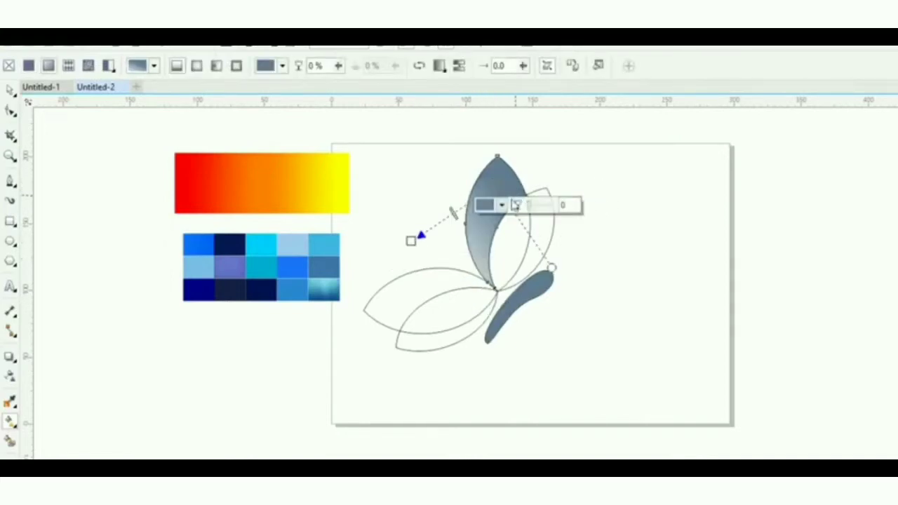
pyautogui.click(501, 206)
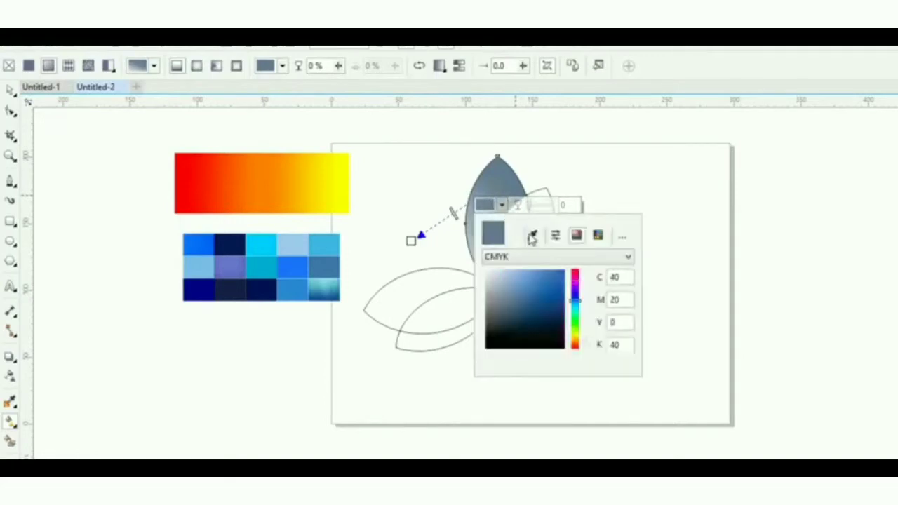
pyautogui.click(532, 237)
pyautogui.click(208, 245)
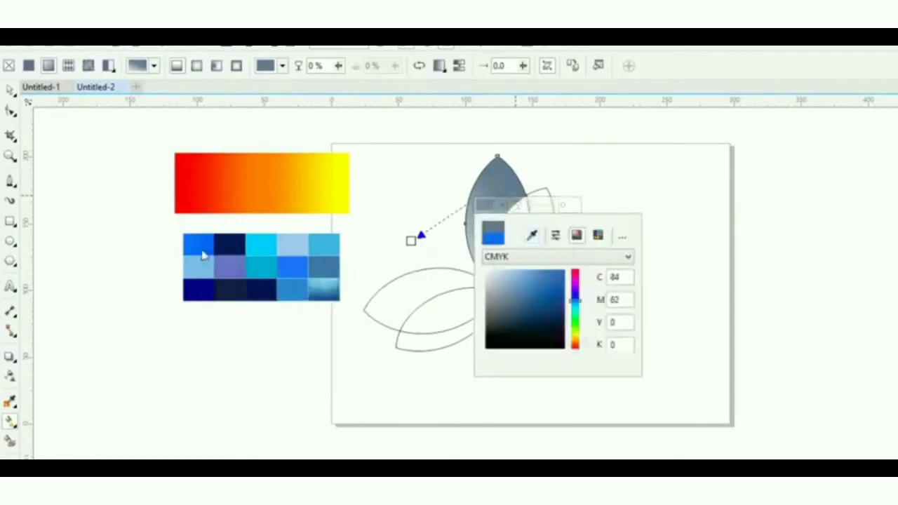
# Set the end colour of the tallest petal's gradient to the same sampled bright blue and deselect the petal.
pyautogui.click(412, 241)
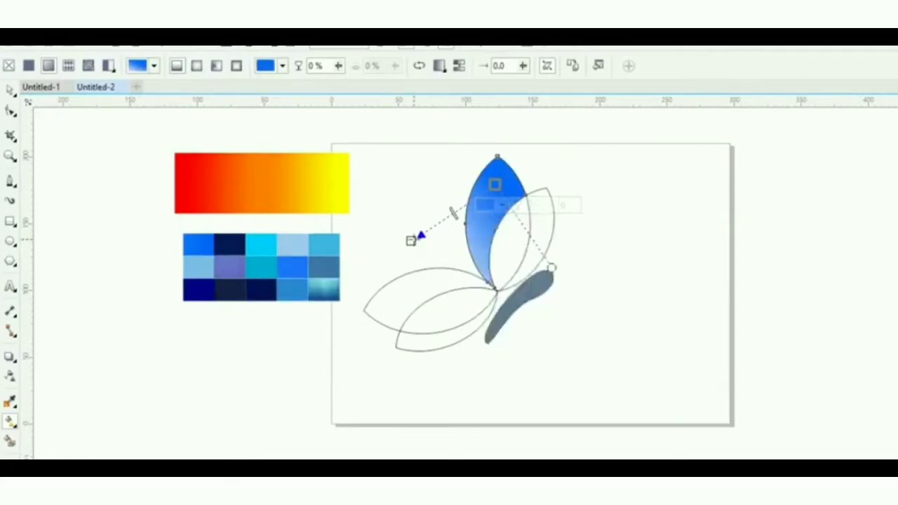
pyautogui.click(412, 241)
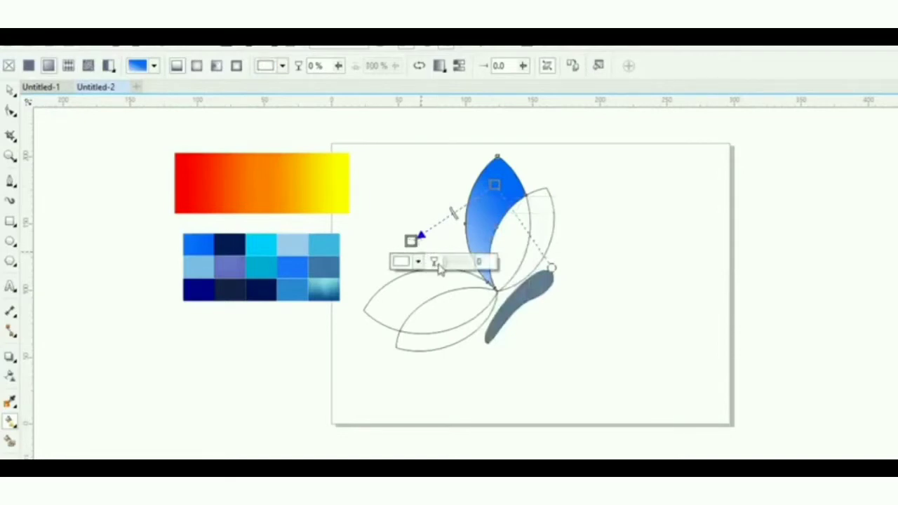
pyautogui.click(417, 262)
pyautogui.click(447, 290)
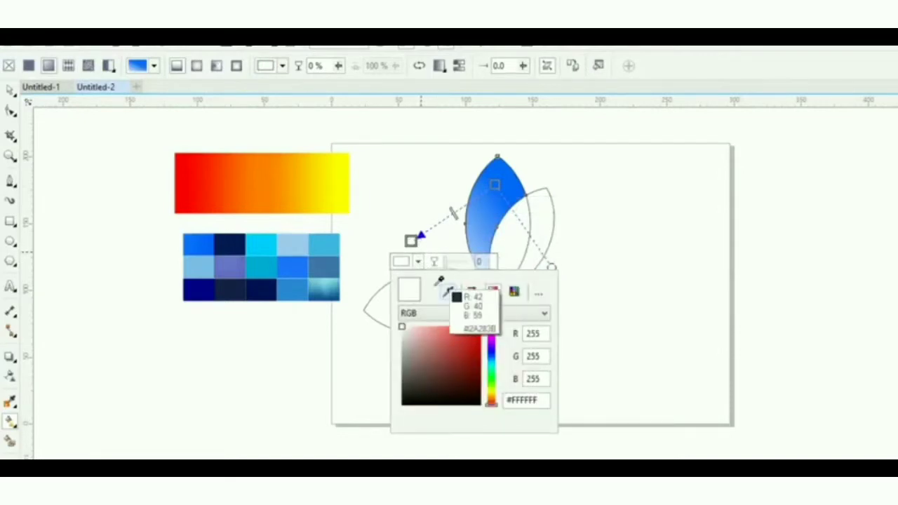
pyautogui.click(209, 242)
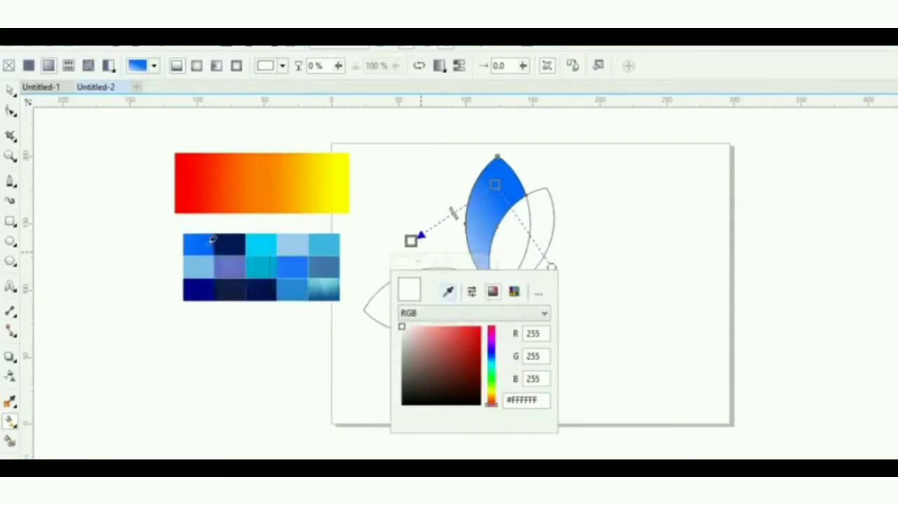
pyautogui.click(380, 157)
pyautogui.click(574, 230)
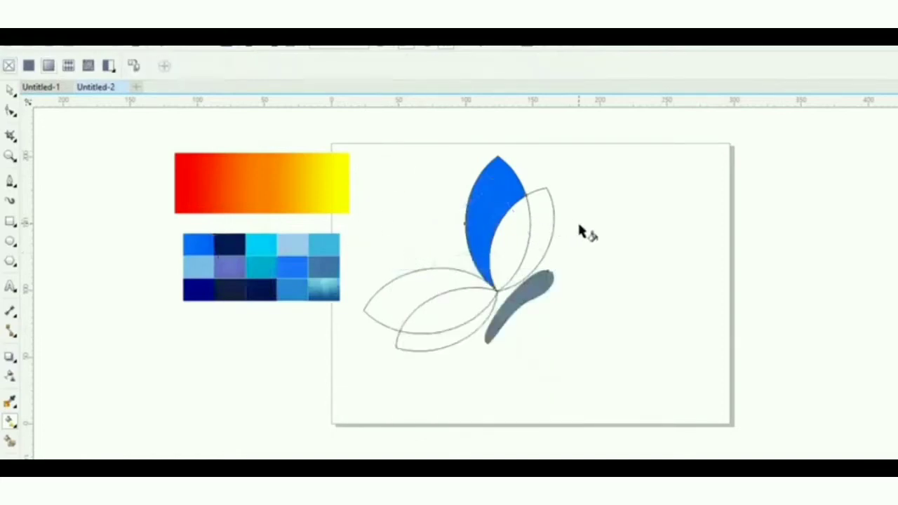
pyautogui.click(511, 250)
pyautogui.moveTo(515, 210); pyautogui.dragTo(497, 291)
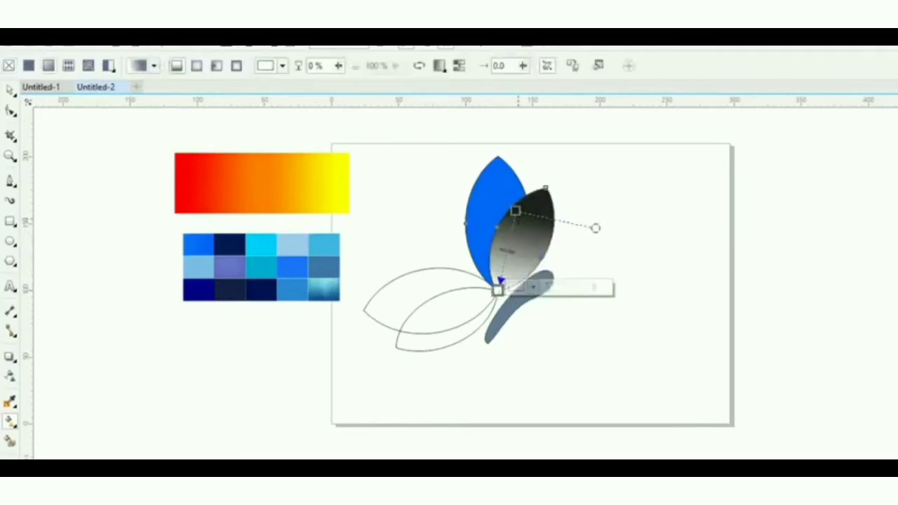
pyautogui.click(583, 212)
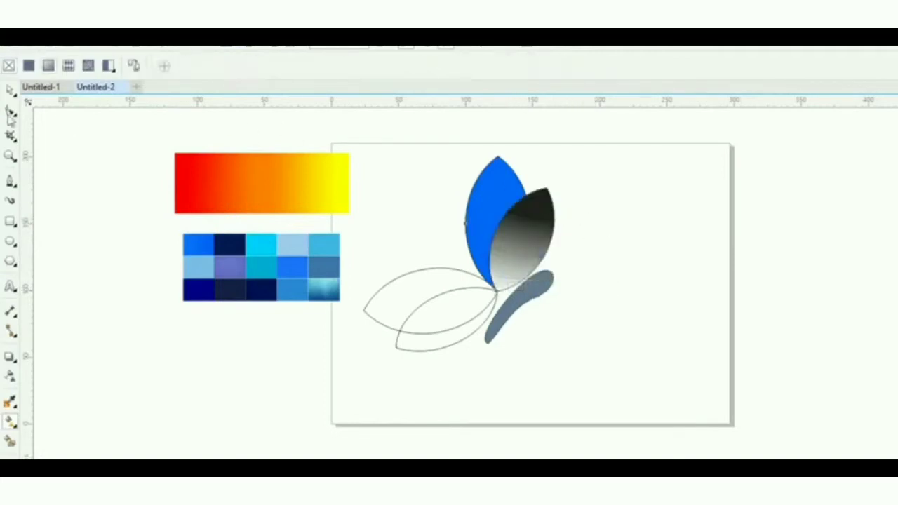
pyautogui.click(11, 92)
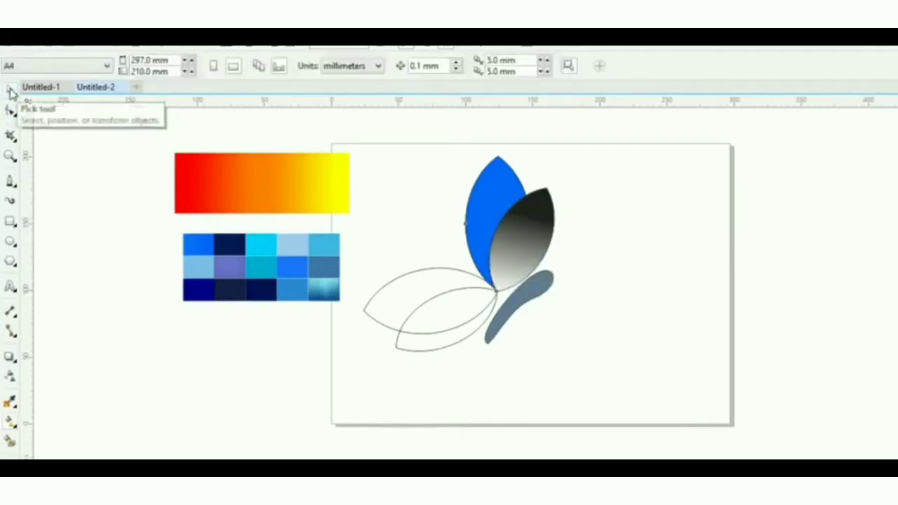
pyautogui.hotkey('ctrl', 'z')
pyautogui.click(261, 374)
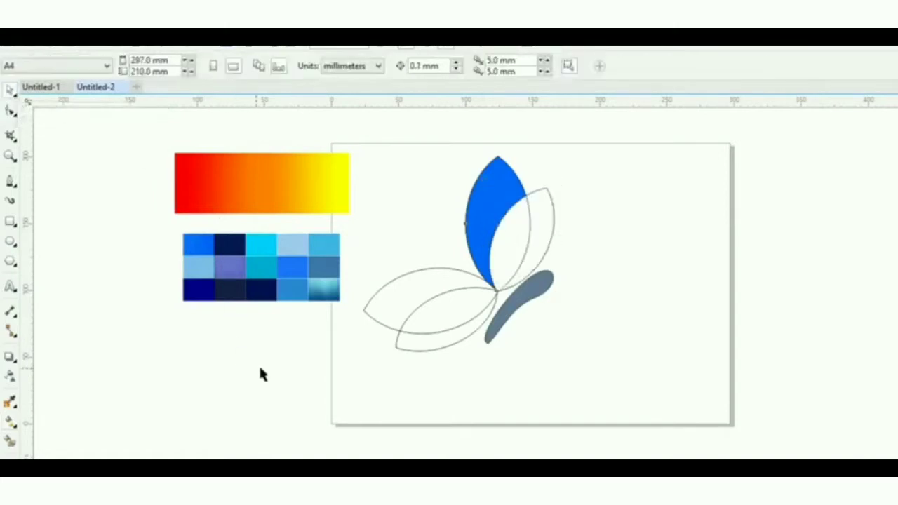
# Smart-fill the overlap of the two upper petals and apply a linear gradient running down past the wings' meeting point.
pyautogui.click(10, 442)
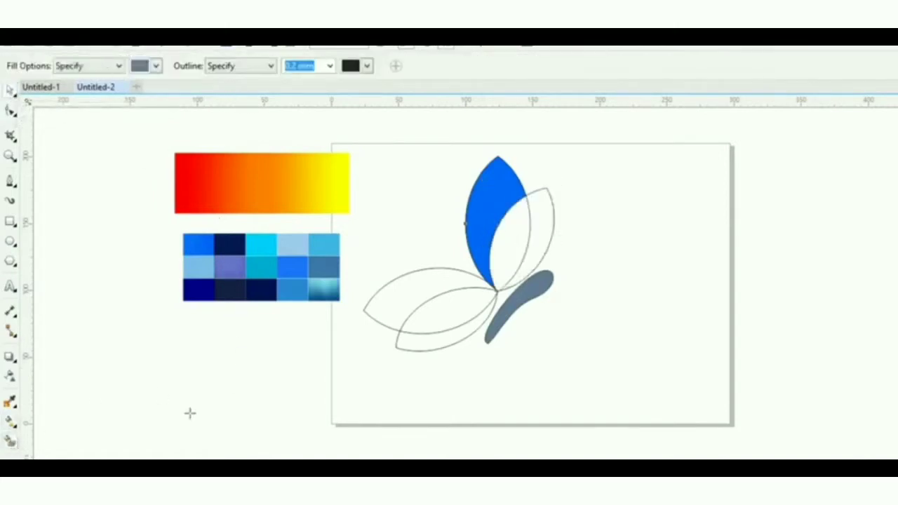
pyautogui.click(510, 239)
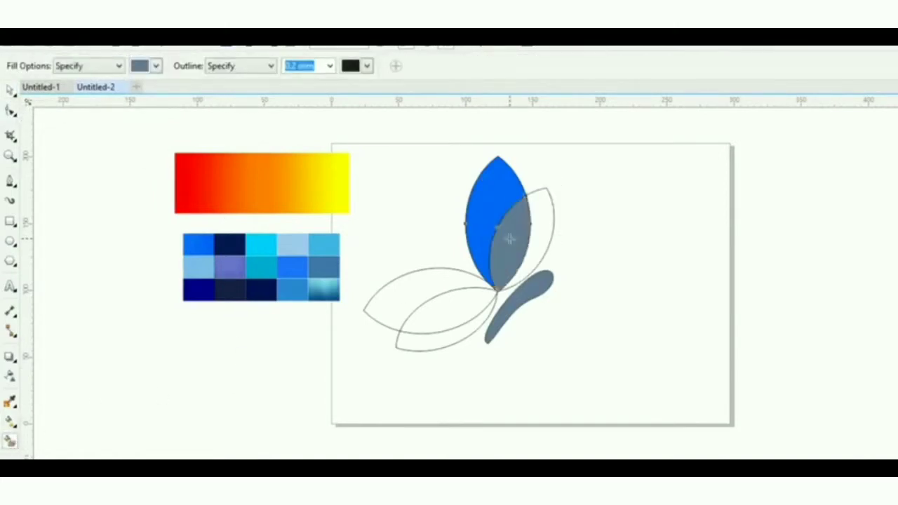
pyautogui.click(11, 424)
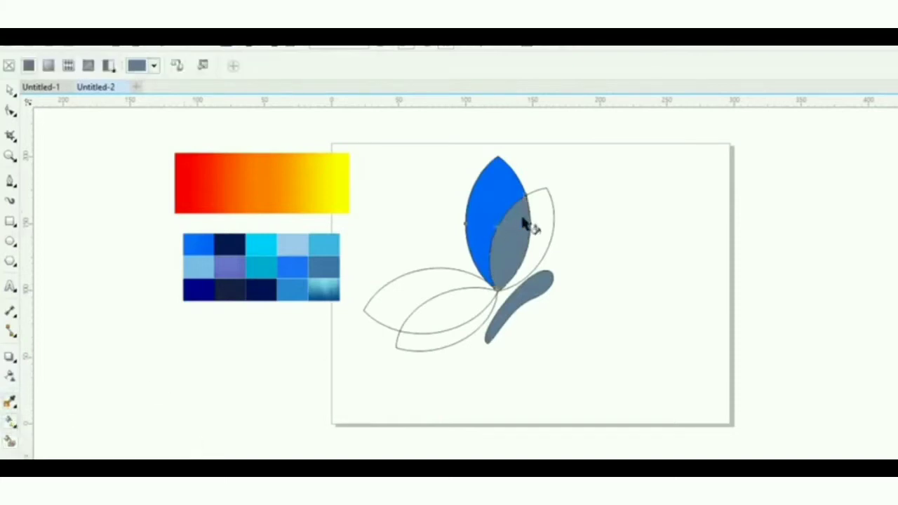
pyautogui.moveTo(519, 220); pyautogui.dragTo(477, 315)
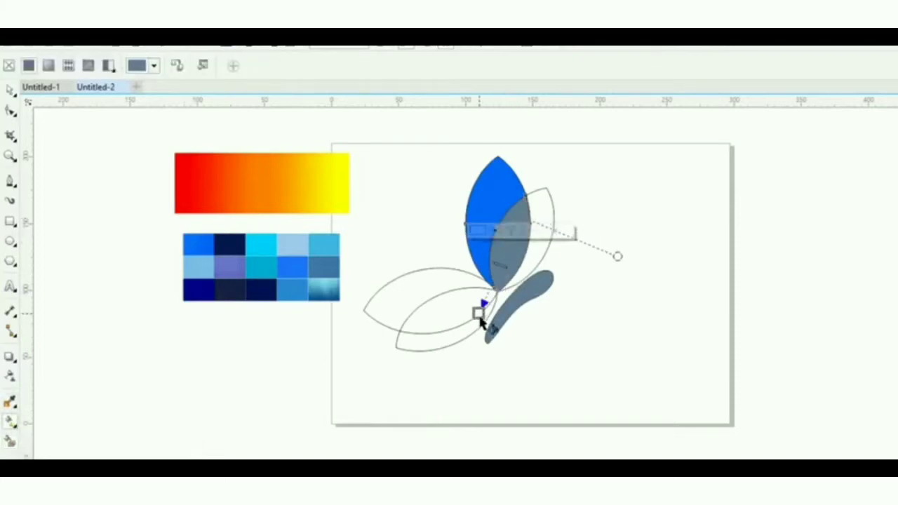
# Set the start colour of the overlap's gradient to the cyan #00CCFF sampled from the blue palette.
pyautogui.click(520, 218)
pyautogui.click(554, 213)
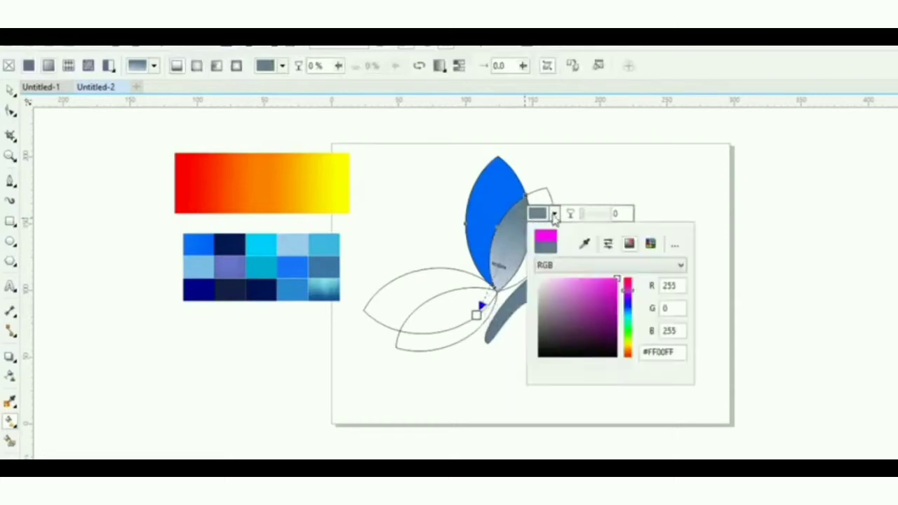
pyautogui.click(585, 245)
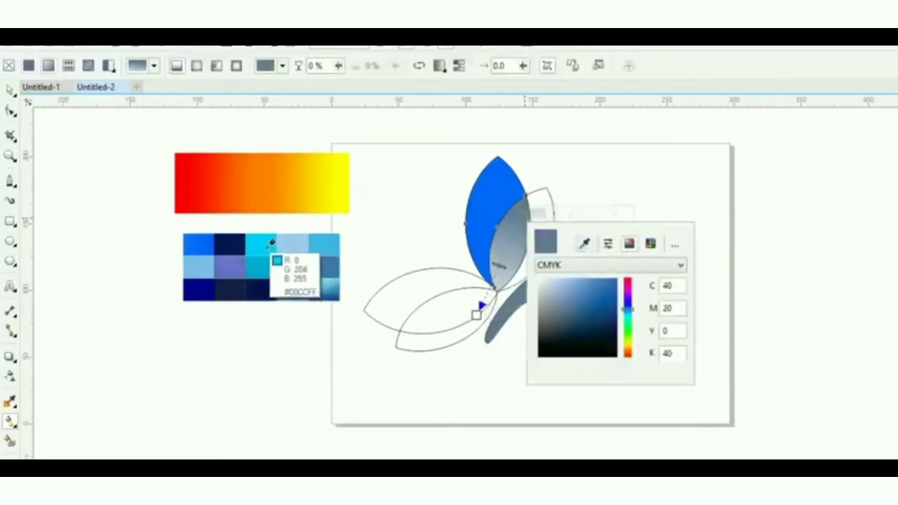
pyautogui.click(267, 254)
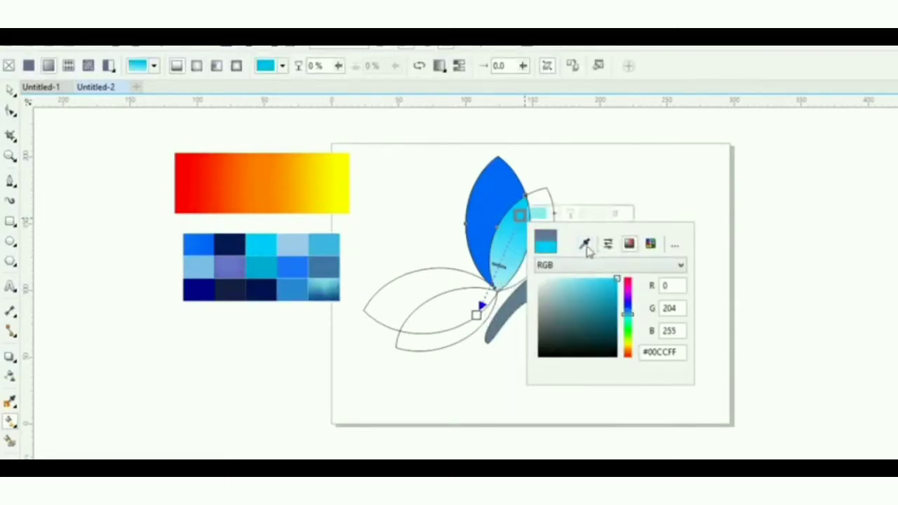
# Set the end colour of the upper petals' overlap gradient to the cyan #20D2FF sampled from the overlap's own fill.
pyautogui.click(476, 315)
pyautogui.click(476, 315)
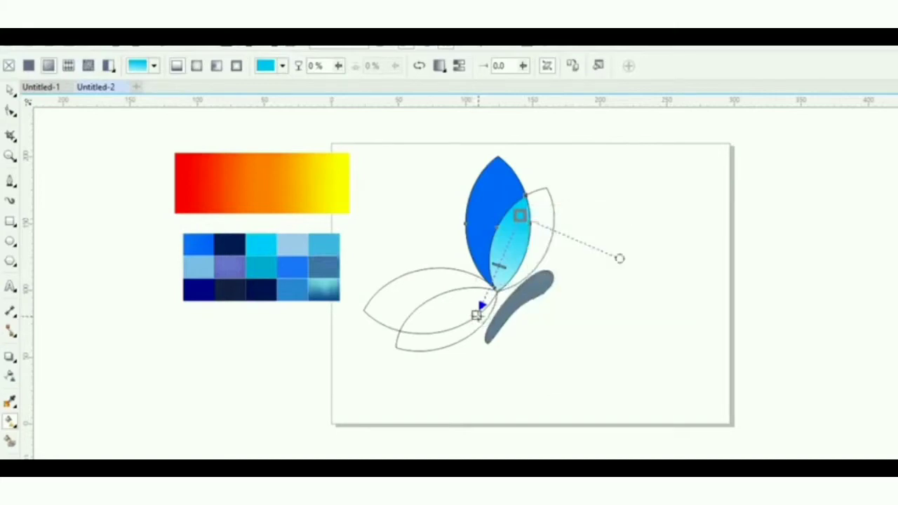
pyautogui.click(512, 316)
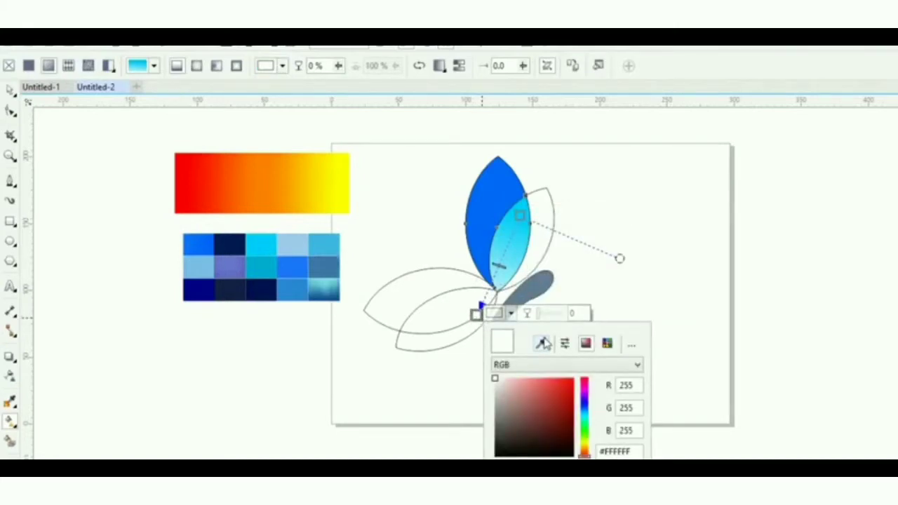
pyautogui.click(541, 343)
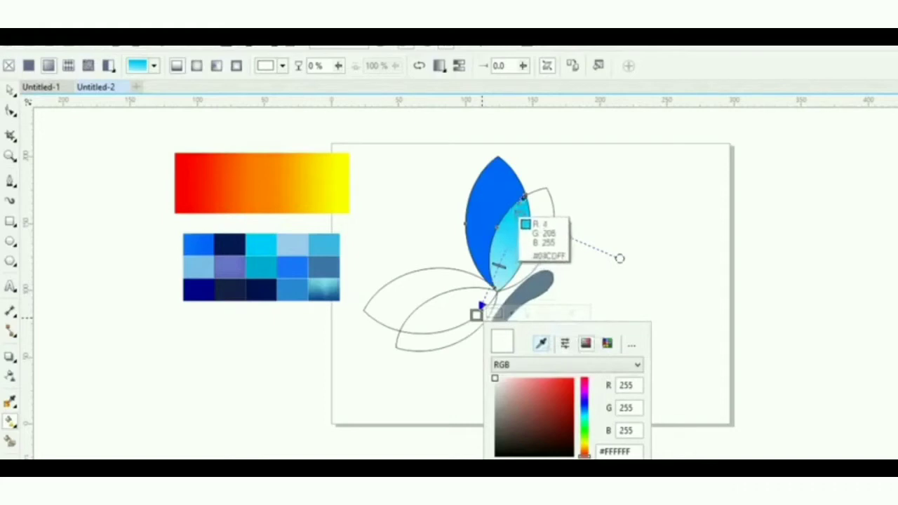
pyautogui.click(526, 230)
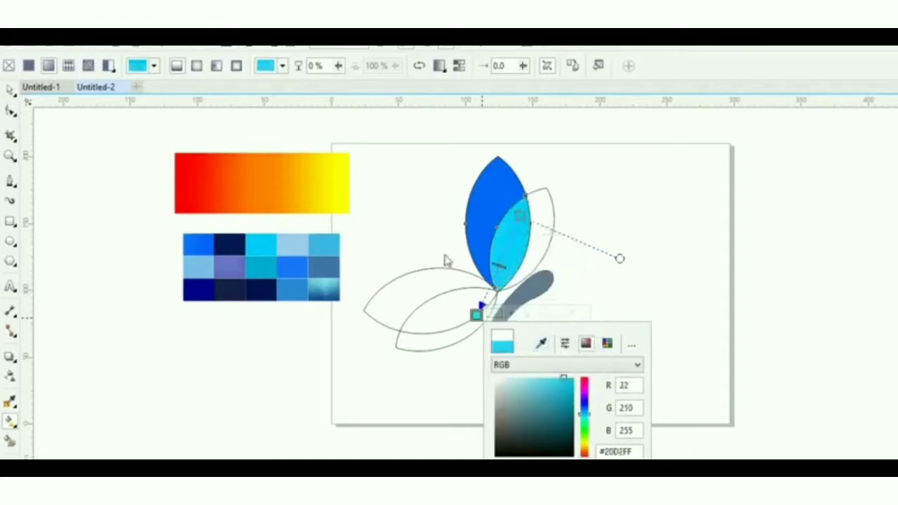
# Apply a downward linear gradient to the outer part of the shorter upper petal, starting with blue #1F75FE sampled from the blue palette.
pyautogui.click(533, 221)
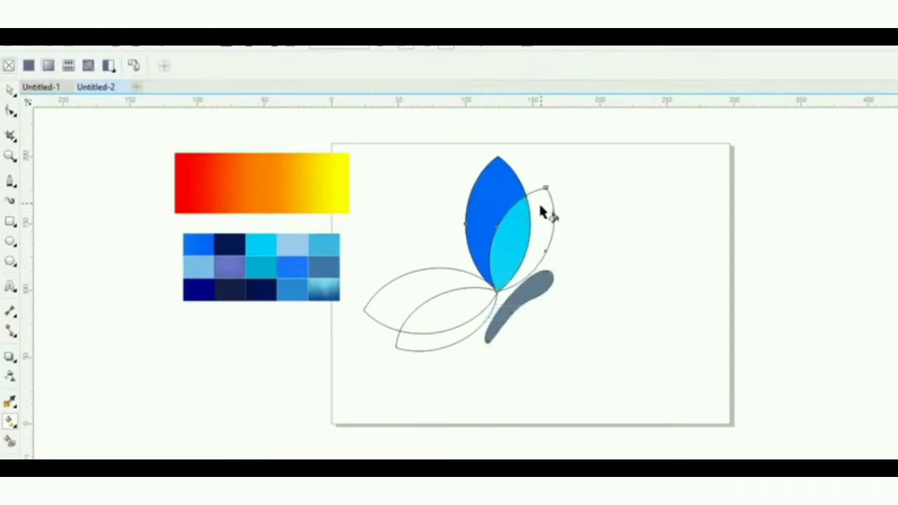
pyautogui.moveTo(538, 202); pyautogui.dragTo(517, 306)
pyautogui.click(540, 203)
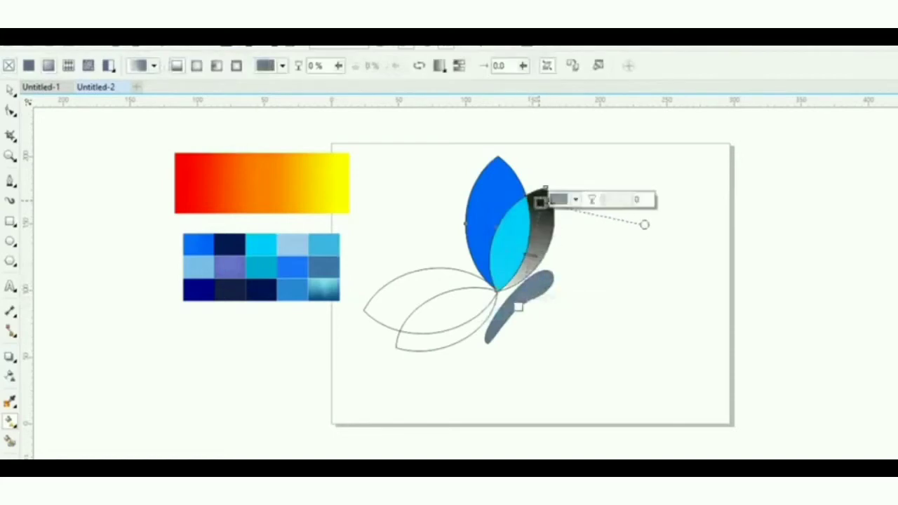
pyautogui.click(574, 201)
pyautogui.click(605, 230)
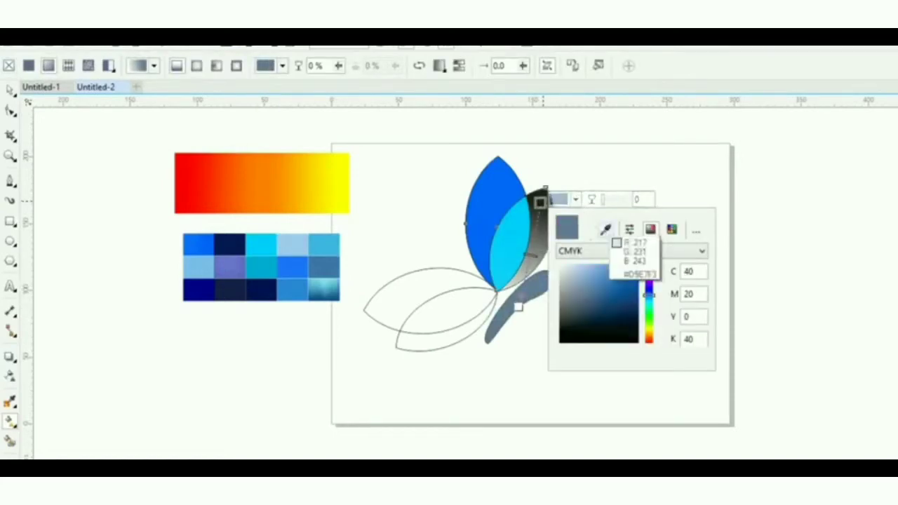
pyautogui.click(305, 261)
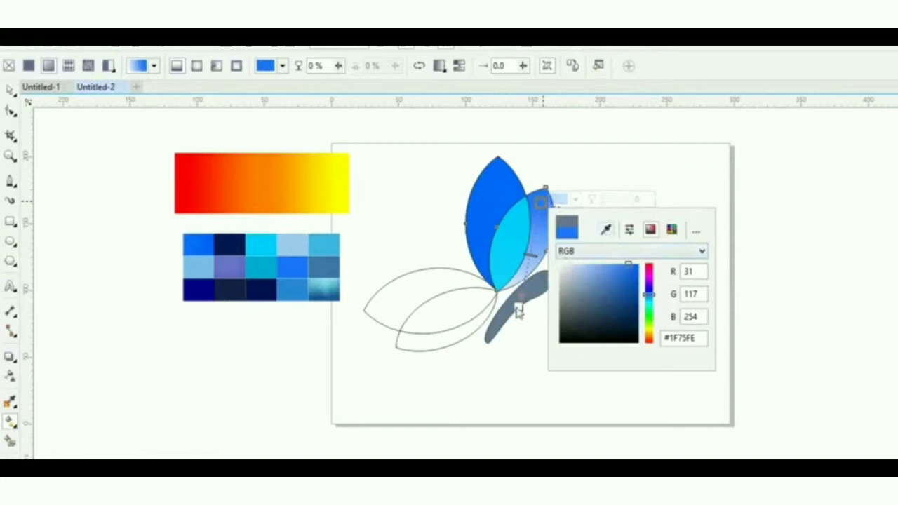
# Set the end colour of the shorter upper petal's gradient to blue #1F75FE sampled from the palette and deselect the petal.
pyautogui.click(517, 308)
pyautogui.click(518, 306)
pyautogui.click(554, 303)
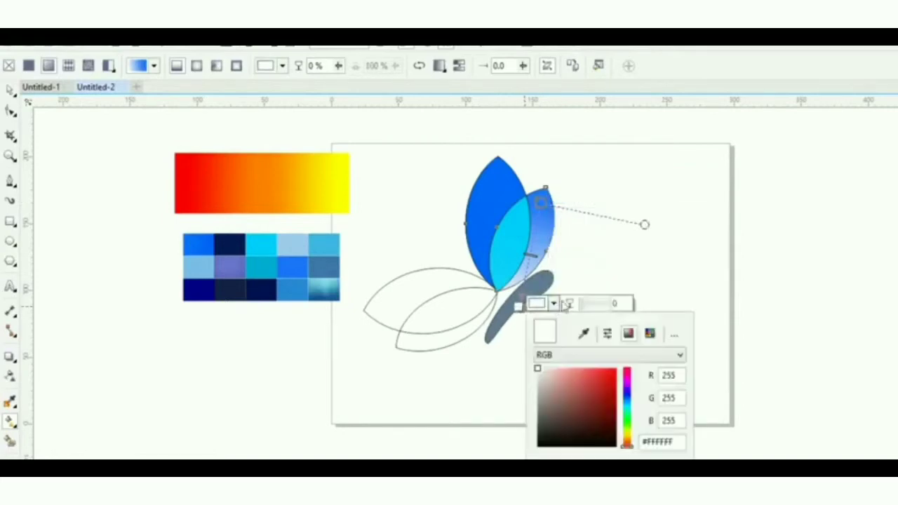
pyautogui.click(583, 334)
pyautogui.click(301, 267)
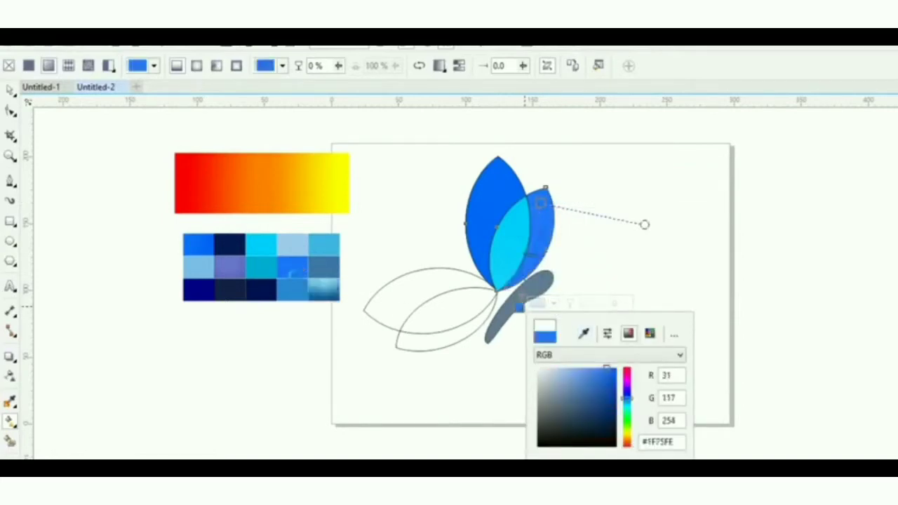
pyautogui.click(428, 152)
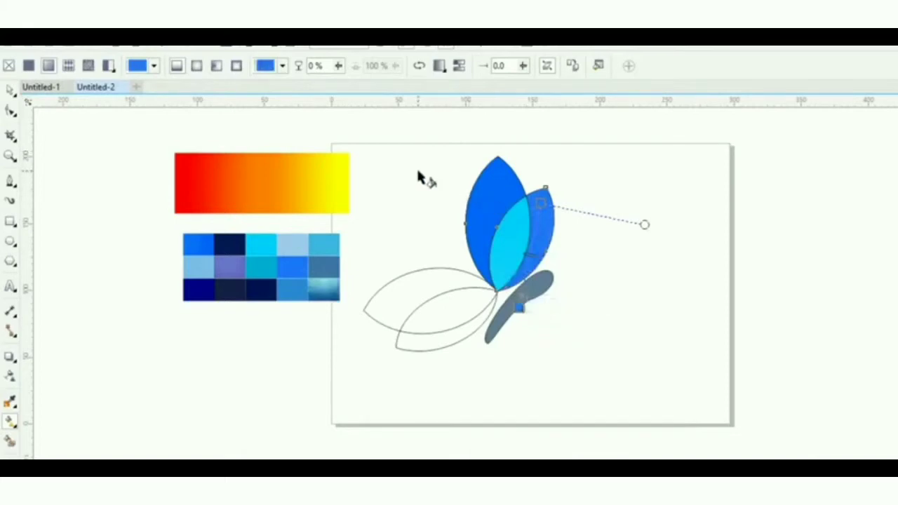
pyautogui.click(397, 194)
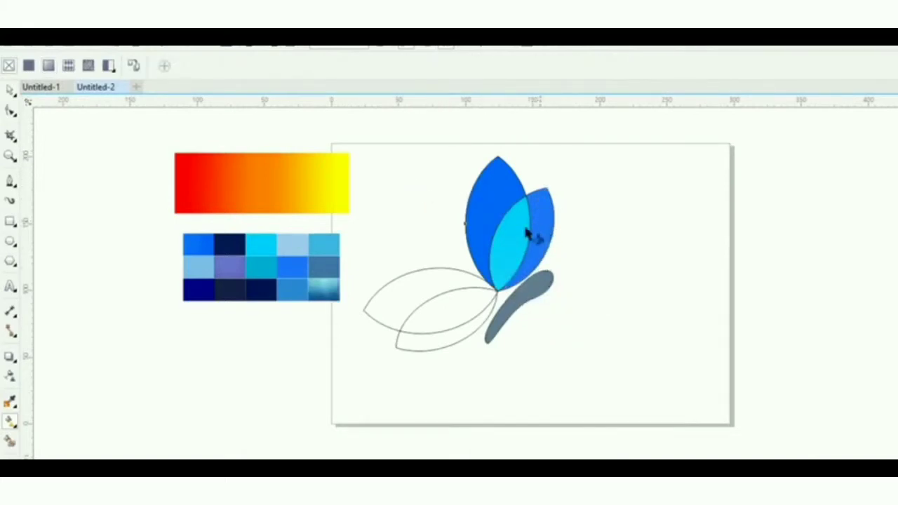
# Set the start colour of the shorter upper petal's gradient to light blue #42B4E6 sampled from the palette's top-row last swatch.
pyautogui.click(538, 225)
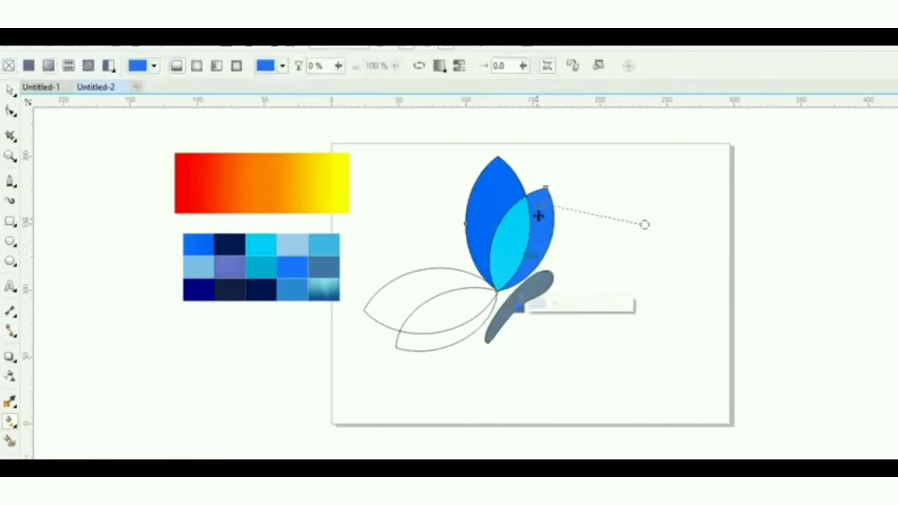
pyautogui.click(540, 204)
pyautogui.click(575, 201)
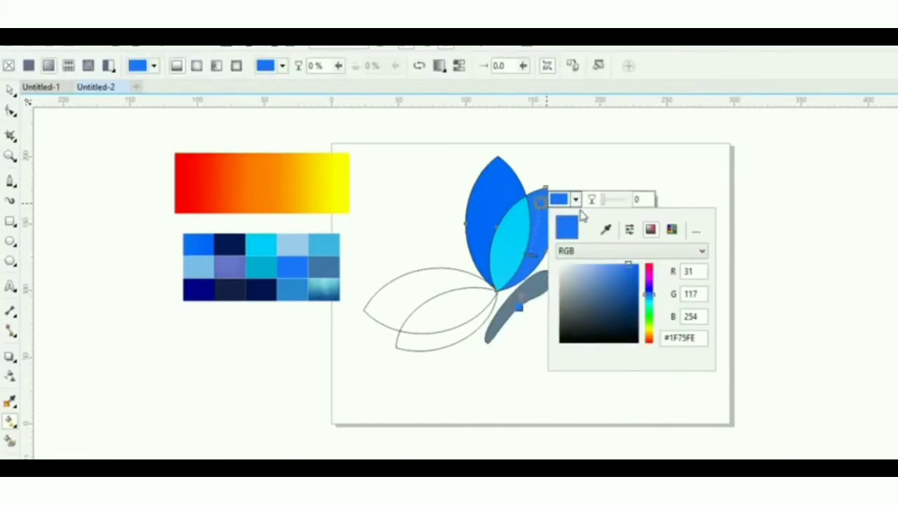
pyautogui.click(606, 231)
pyautogui.click(330, 251)
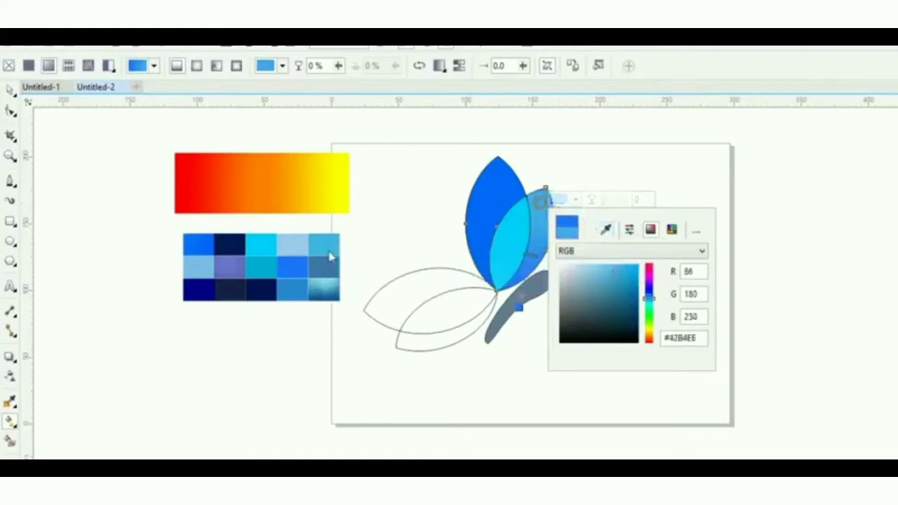
# Set the end colour of the shorter upper petal's gradient to the light blue from the same top-row last swatch.
pyautogui.click(520, 314)
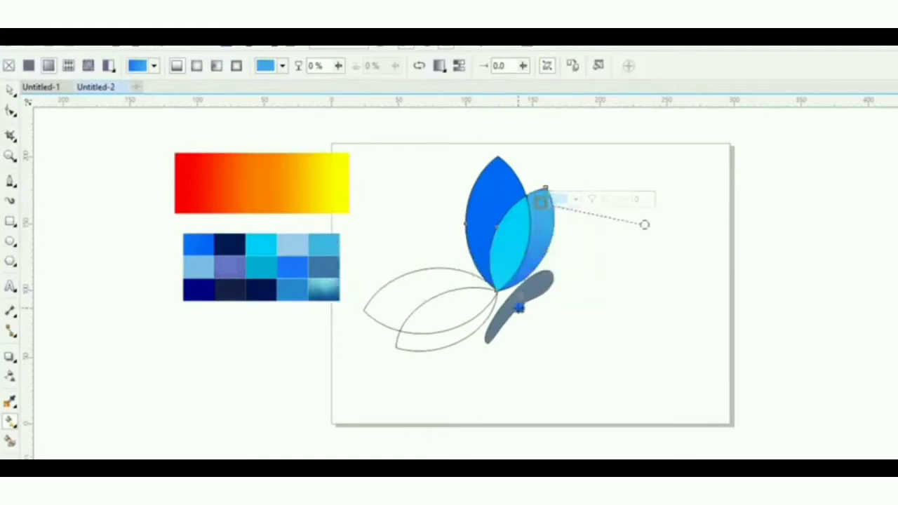
pyautogui.click(553, 304)
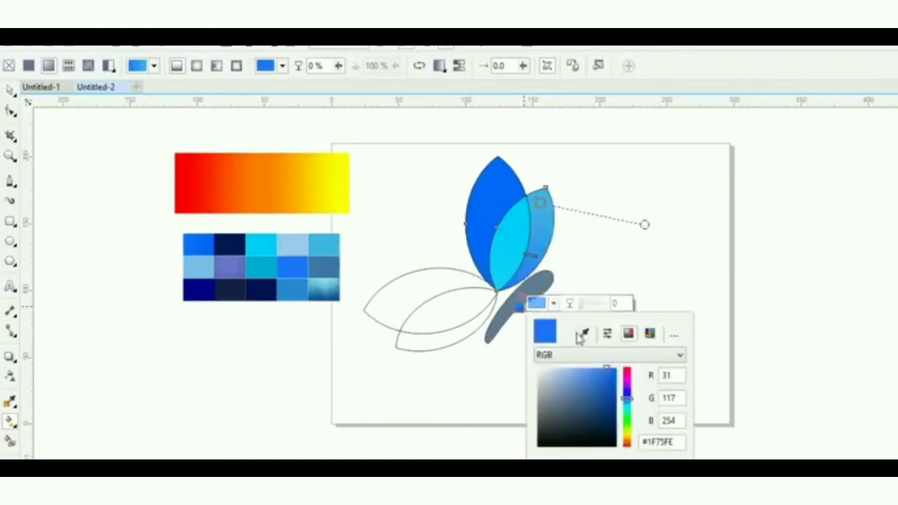
pyautogui.click(581, 335)
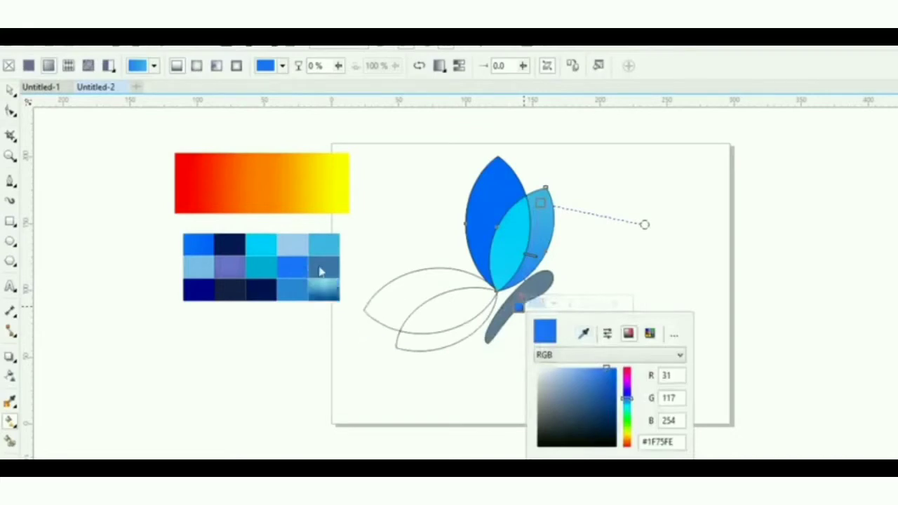
pyautogui.click(583, 335)
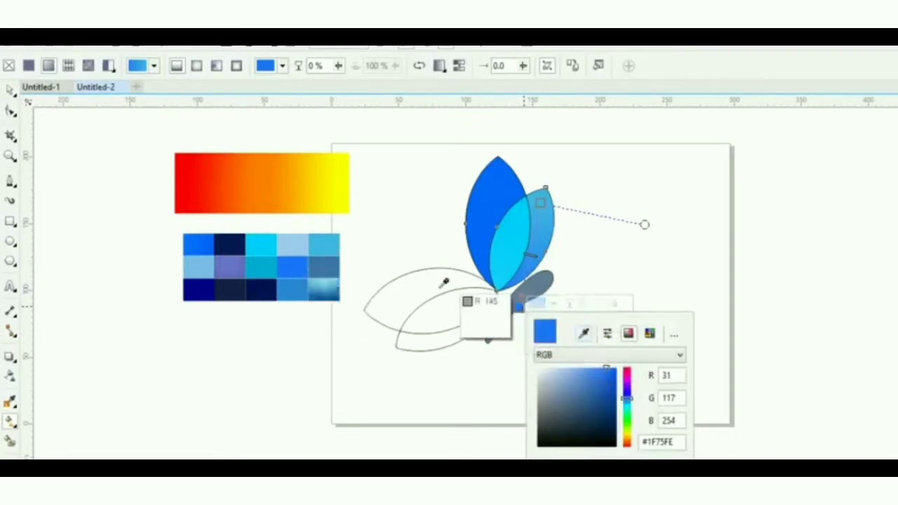
pyautogui.click(325, 248)
pyautogui.click(407, 178)
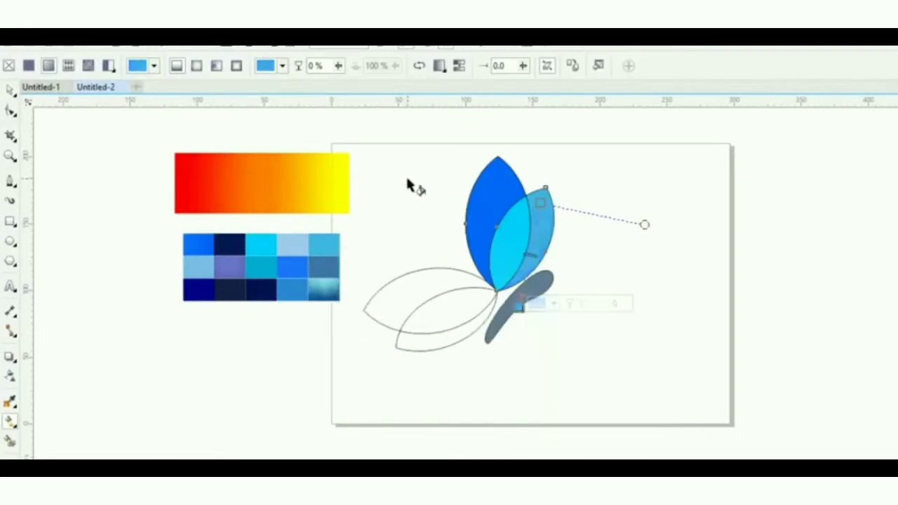
# Smart-fill the two lower petals with the grey-blue colour as three separate areas: upper part, overlap and lower part.
pyautogui.click(11, 91)
pyautogui.click(428, 313)
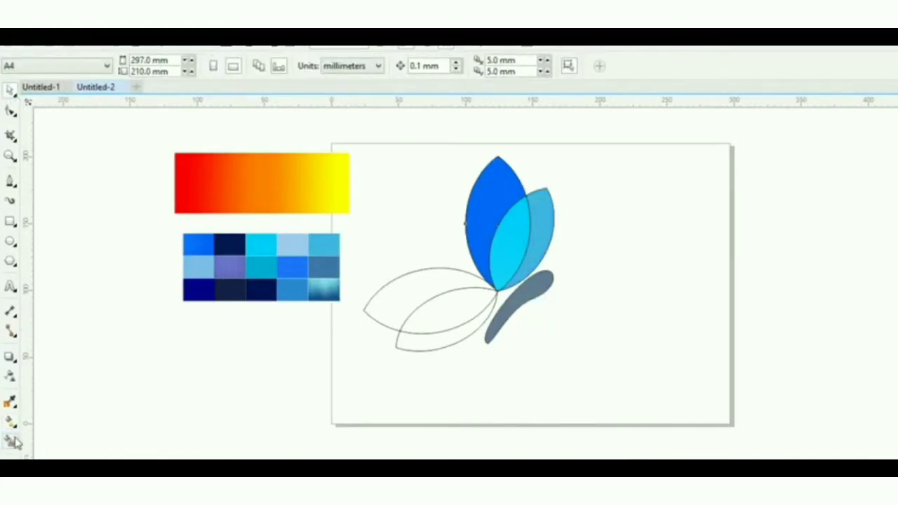
pyautogui.click(12, 442)
pyautogui.click(401, 298)
pyautogui.click(451, 331)
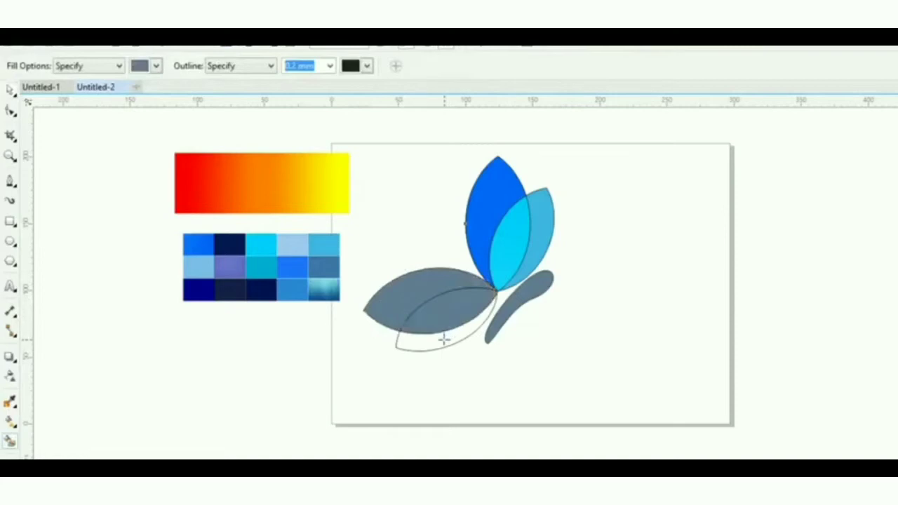
pyautogui.click(444, 339)
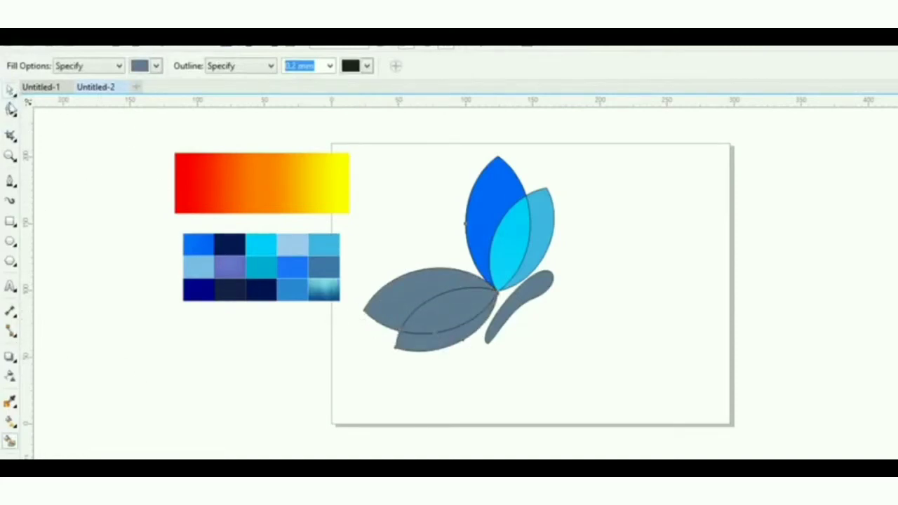
pyautogui.press('space')
# Apply a linear gradient to the upper area of the lower petals, running up toward the cyan overlap.
pyautogui.click(416, 289)
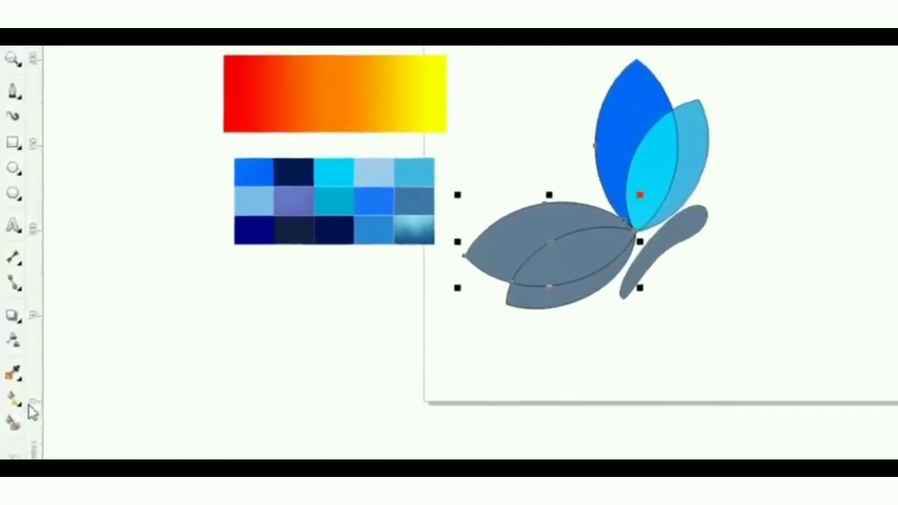
pyautogui.click(18, 405)
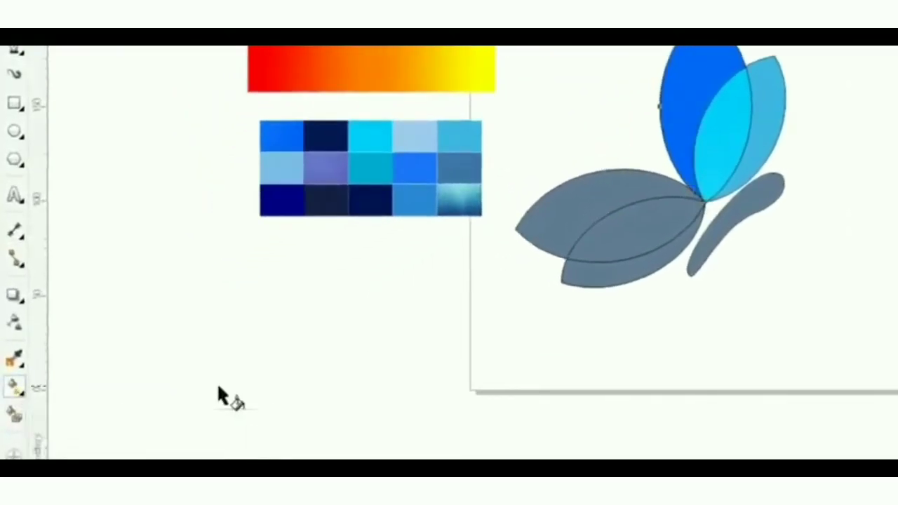
pyautogui.click(21, 391)
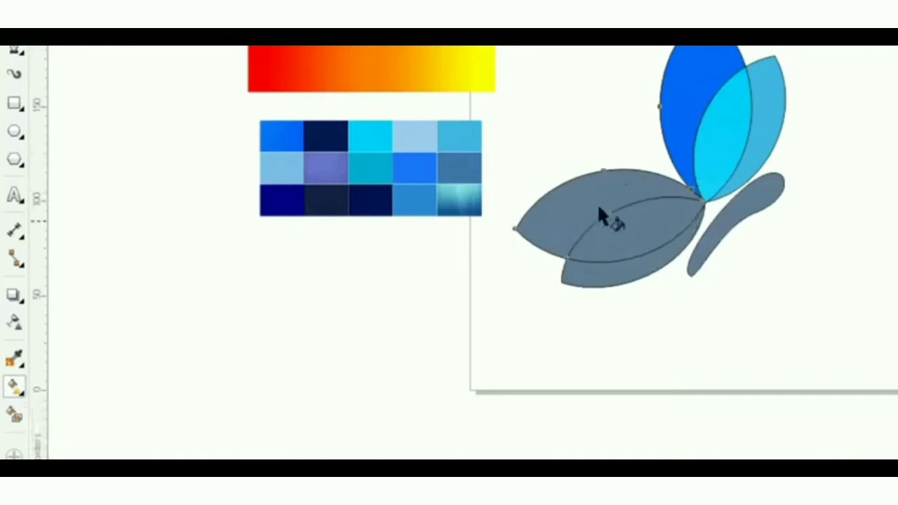
pyautogui.moveTo(598, 210); pyautogui.dragTo(722, 133)
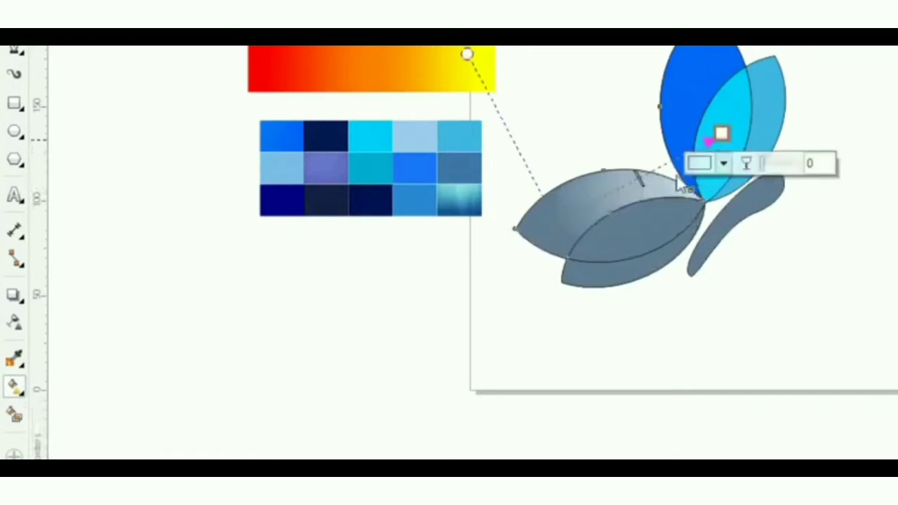
# Set the start colour of that area's gradient to the orange-red sampled near the red end of the red-to-yellow bar.
pyautogui.click(554, 224)
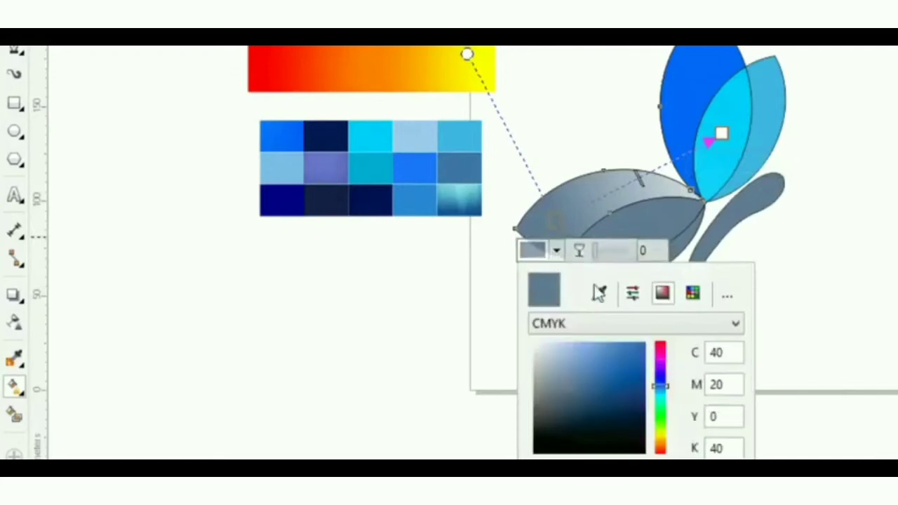
pyautogui.click(599, 293)
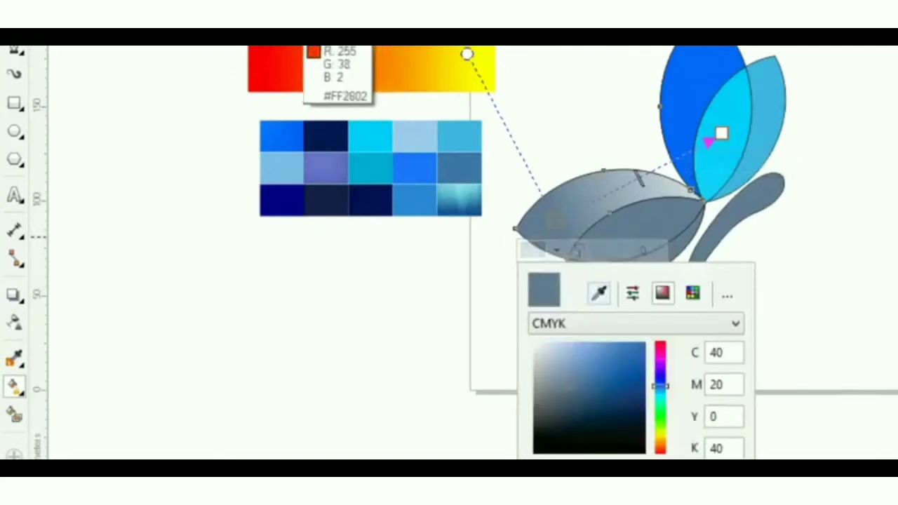
pyautogui.click(303, 48)
# Set the end colour of the same gradient to orange-red #FF2A07 sampled from the petal's own fill and deselect the area.
pyautogui.click(724, 132)
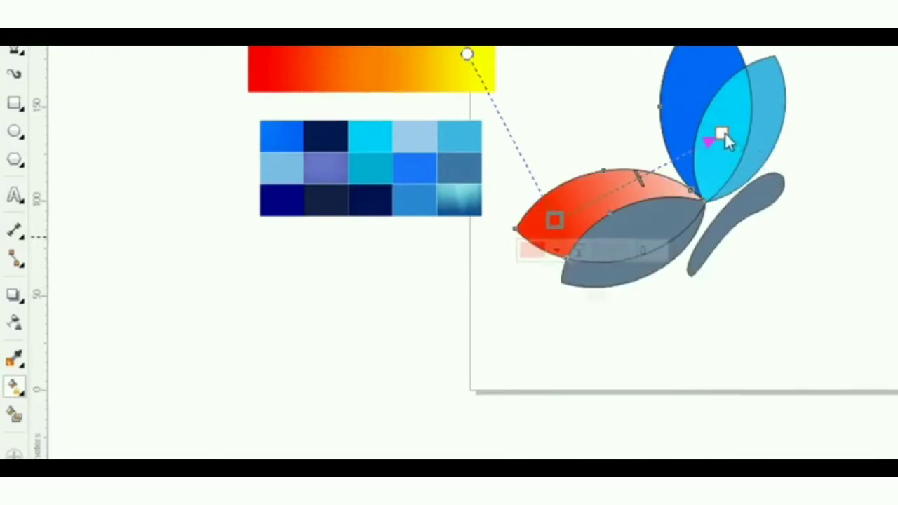
pyautogui.click(723, 133)
pyautogui.click(723, 163)
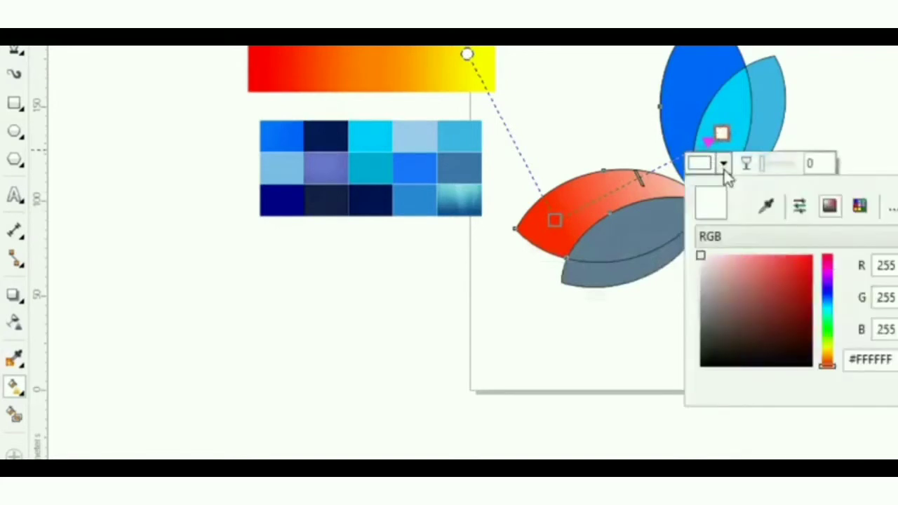
pyautogui.click(766, 205)
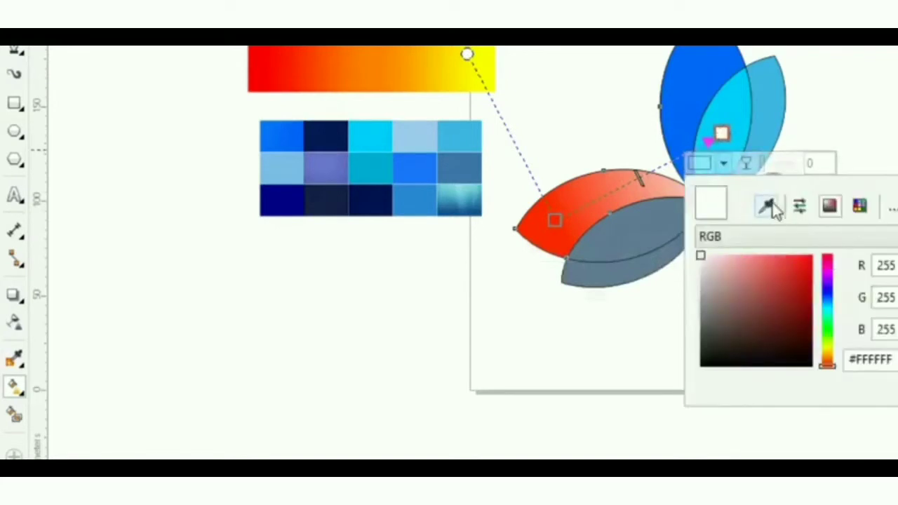
pyautogui.click(559, 222)
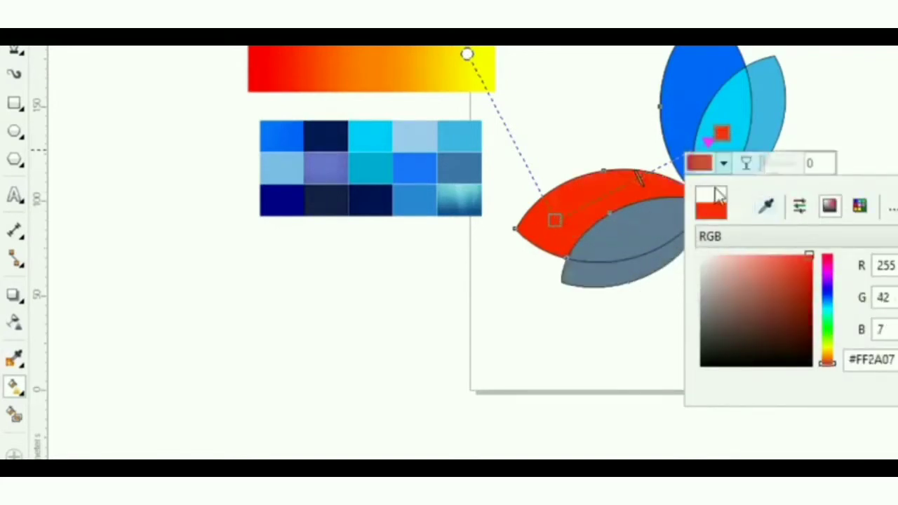
pyautogui.click(633, 144)
# Apply a linear gradient across the lower petals' overlap toward the wing joint, with end colour yellow #FFDB01 sampled from the red-to-yellow bar.
pyautogui.click(666, 231)
pyautogui.moveTo(582, 235); pyautogui.dragTo(689, 214)
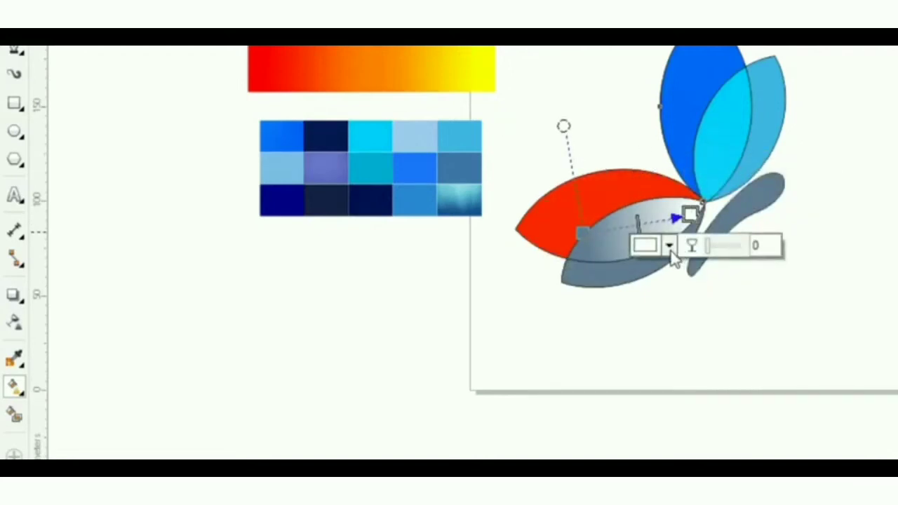
pyautogui.click(669, 246)
pyautogui.click(711, 284)
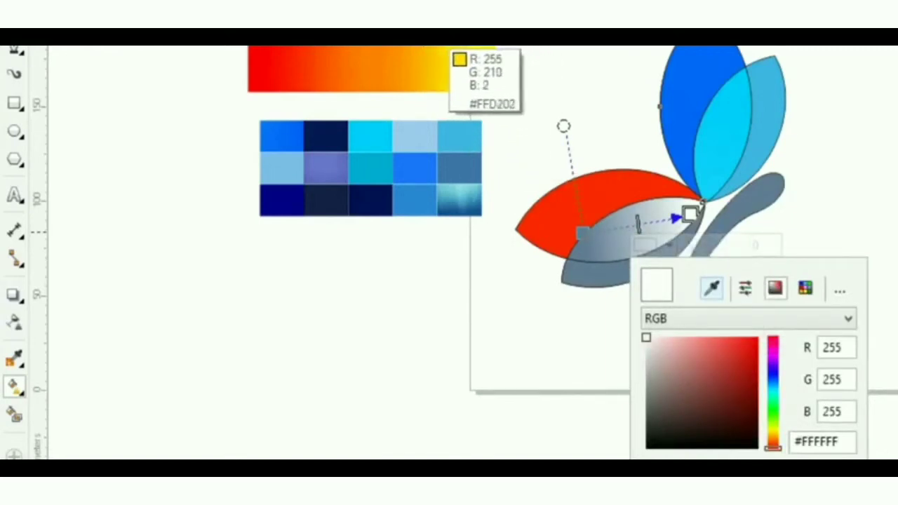
pyautogui.click(454, 56)
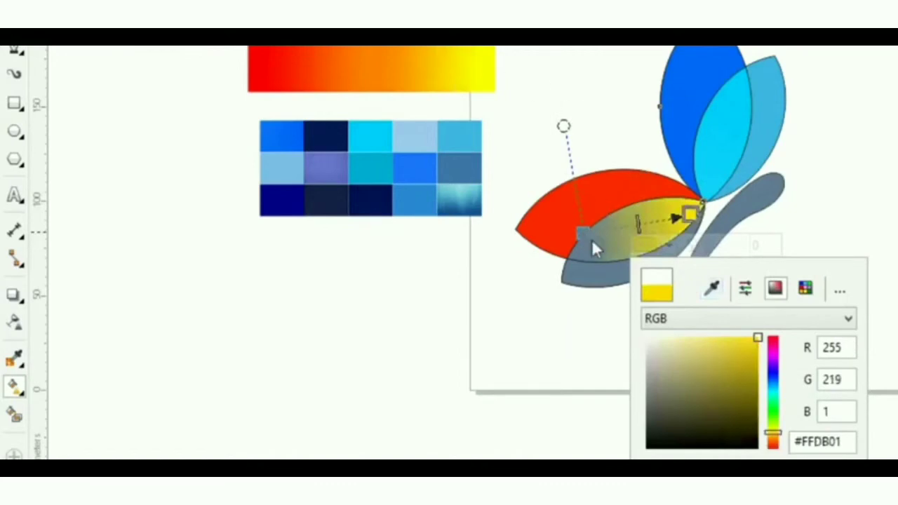
pyautogui.click(711, 288)
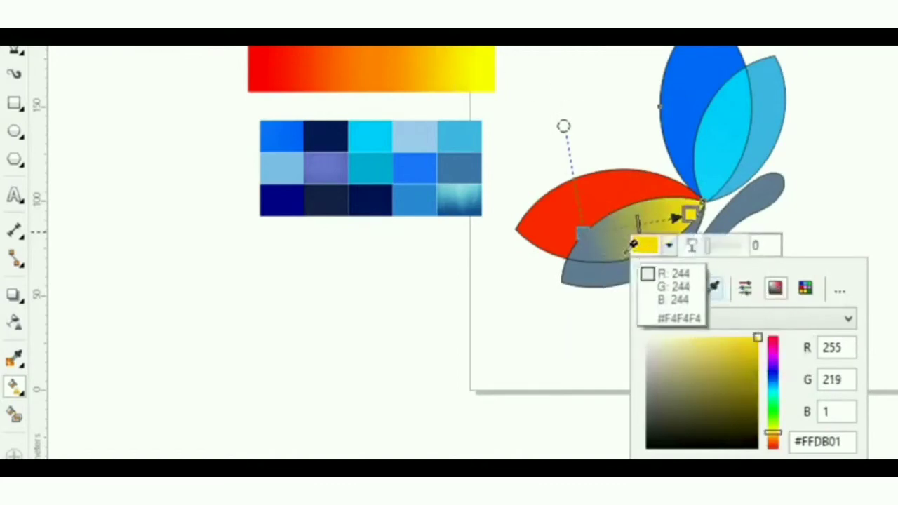
pyautogui.click(690, 216)
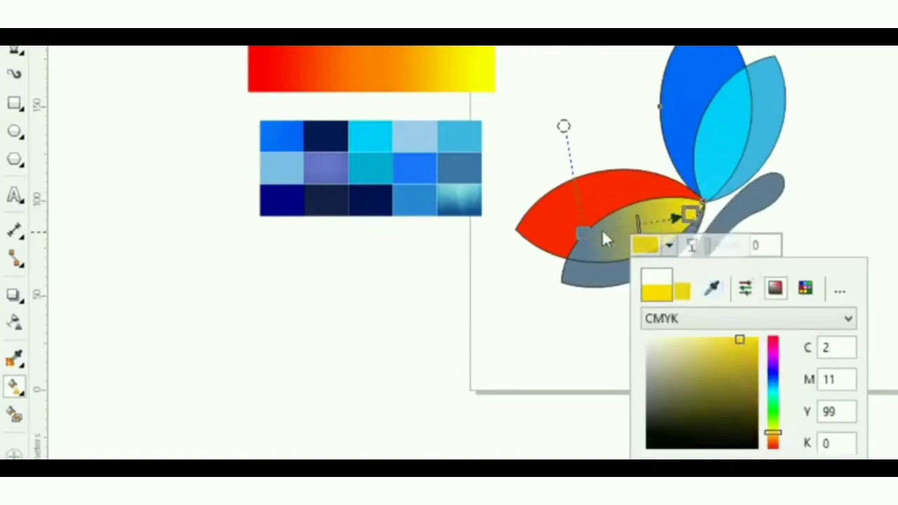
# Set the start colour of the overlap's gradient to the yellow sampled beside its end node and deselect the area.
pyautogui.click(579, 234)
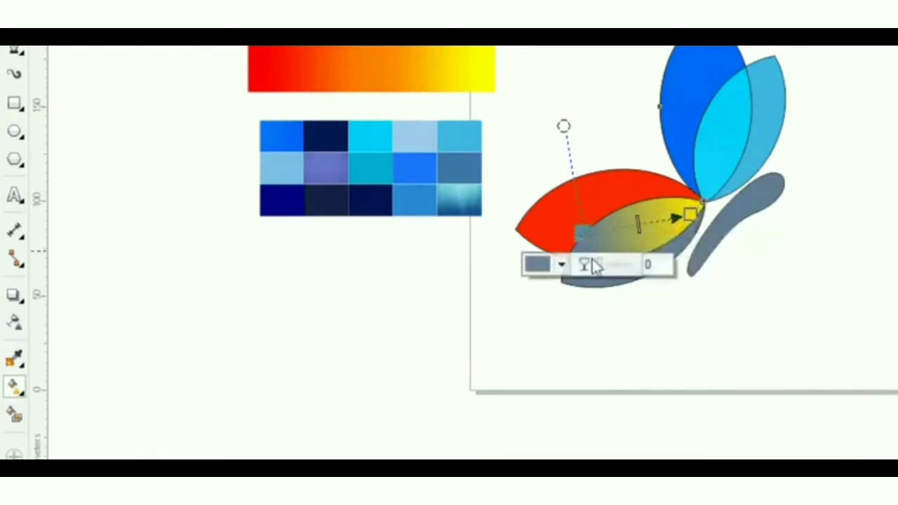
pyautogui.click(562, 266)
pyautogui.click(603, 307)
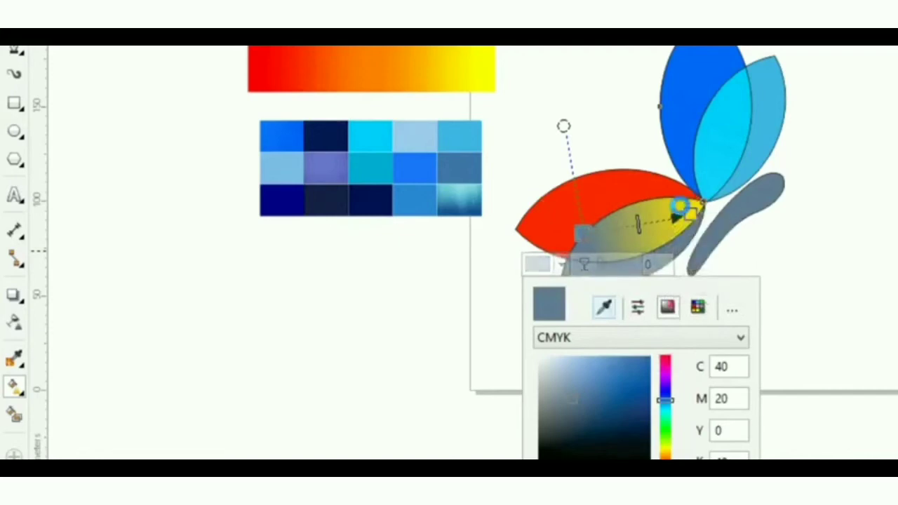
pyautogui.click(682, 210)
pyautogui.click(853, 273)
# Apply a linear gradient along the lowest petal area toward the body, with end colour orange #FE8800 sampled from the red-to-yellow bar.
pyautogui.click(605, 283)
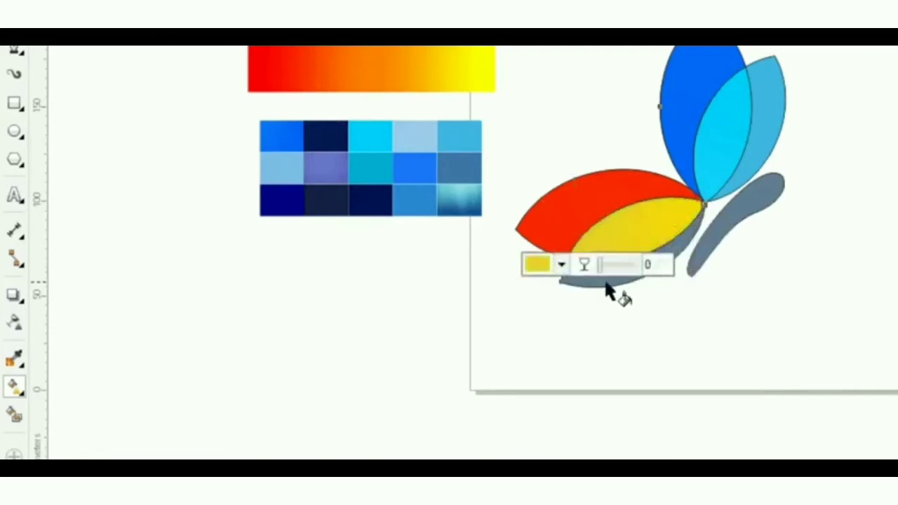
pyautogui.moveTo(589, 279); pyautogui.dragTo(696, 250)
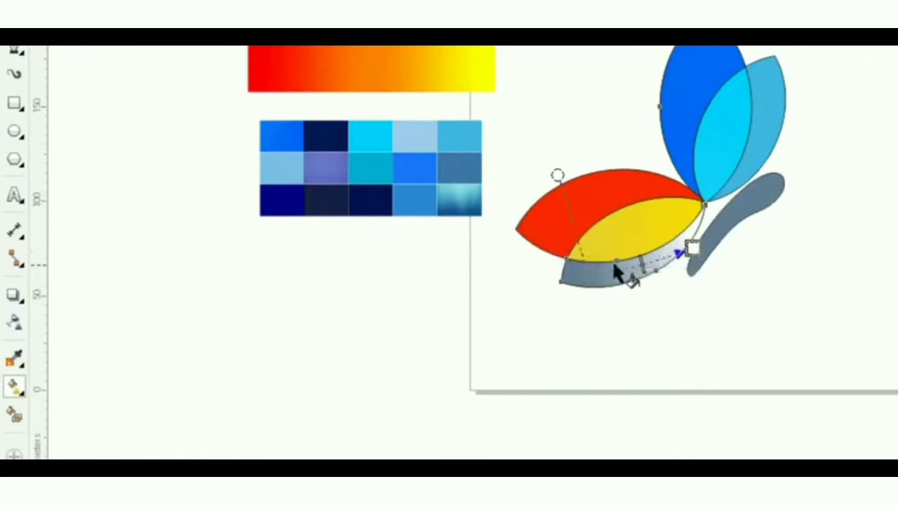
pyautogui.click(690, 247)
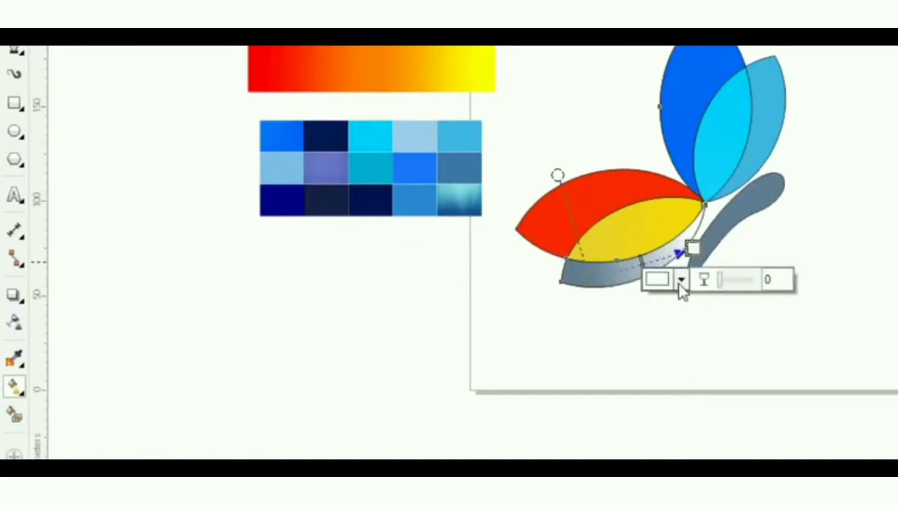
pyautogui.click(680, 280)
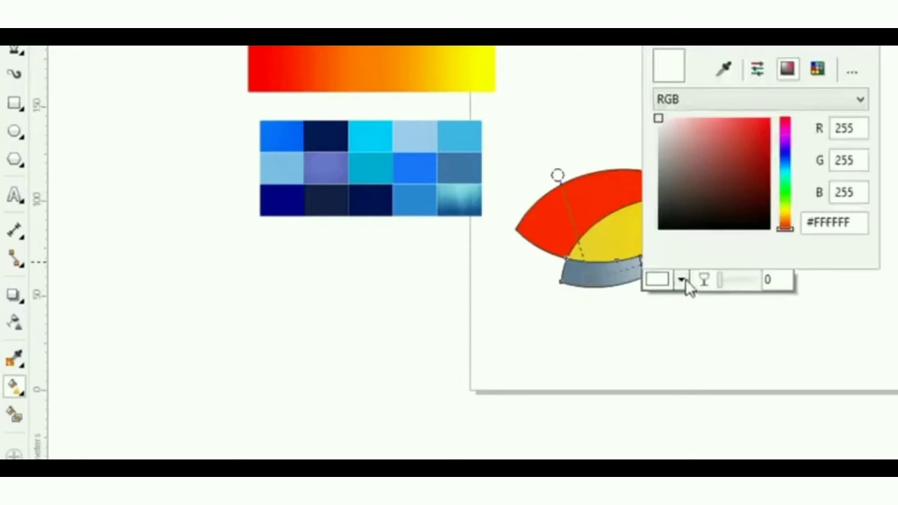
pyautogui.click(680, 279)
pyautogui.click(681, 280)
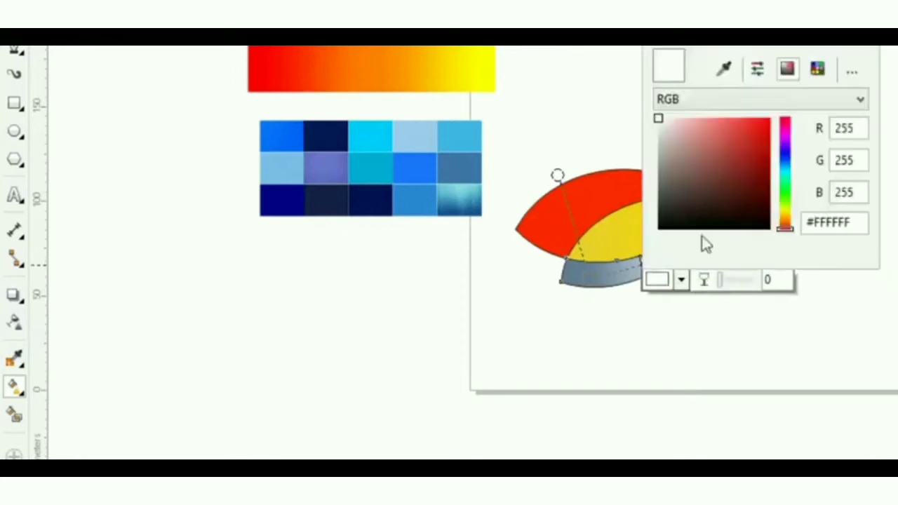
pyautogui.click(724, 67)
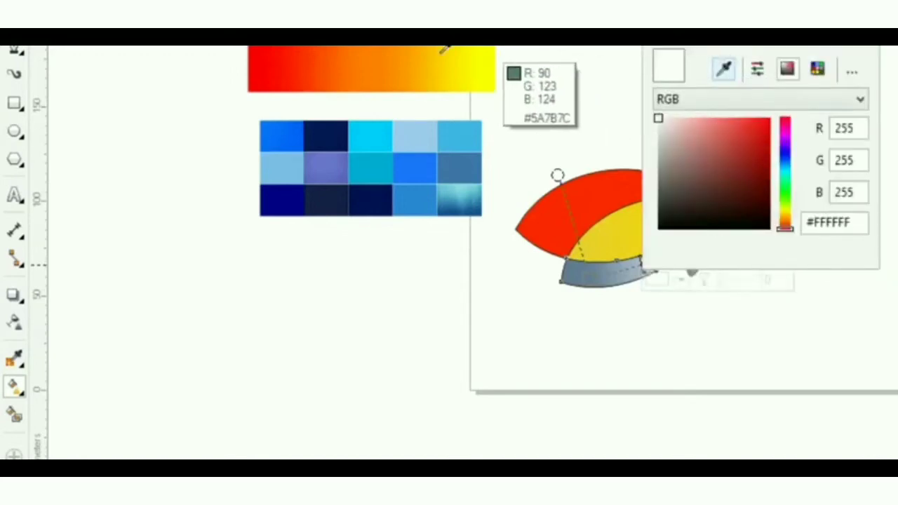
pyautogui.click(395, 49)
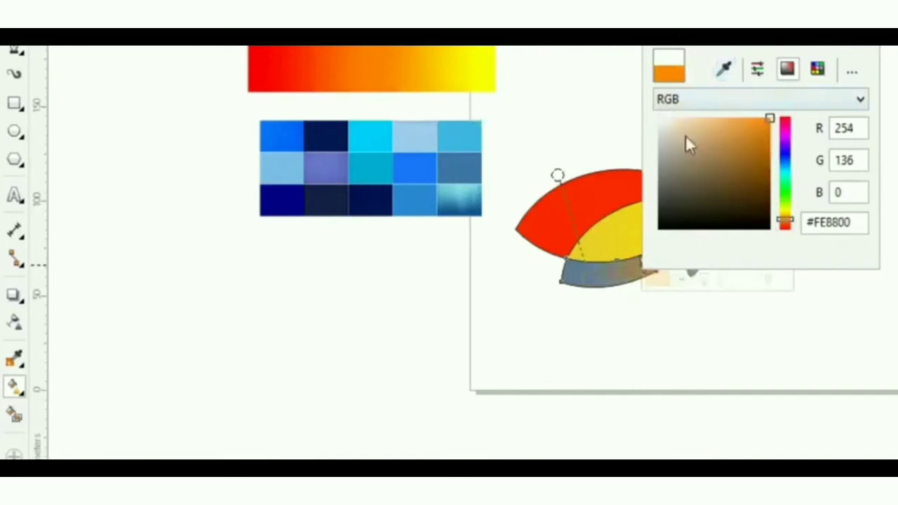
# Set that gradient's start colour to orange sampled from the middle of the bar, and move its start node out beyond the petal's tip.
pyautogui.click(594, 284)
pyautogui.click(591, 281)
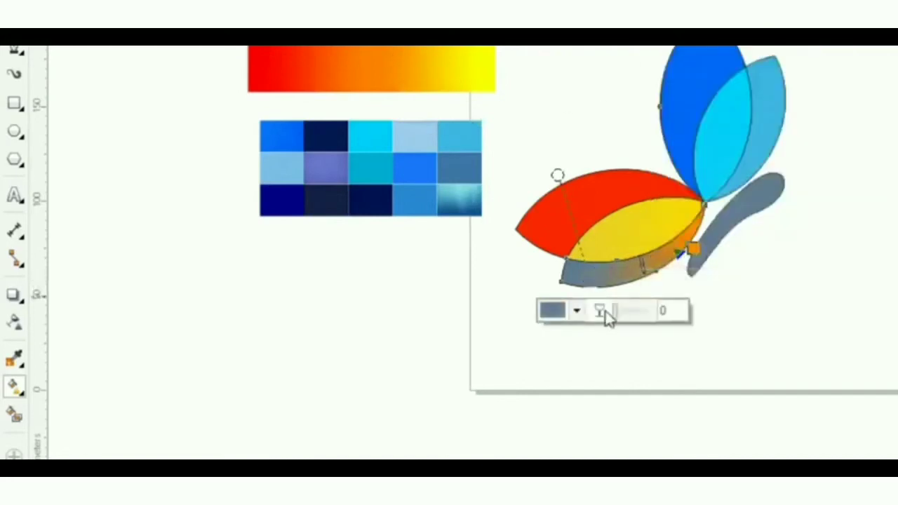
pyautogui.click(578, 311)
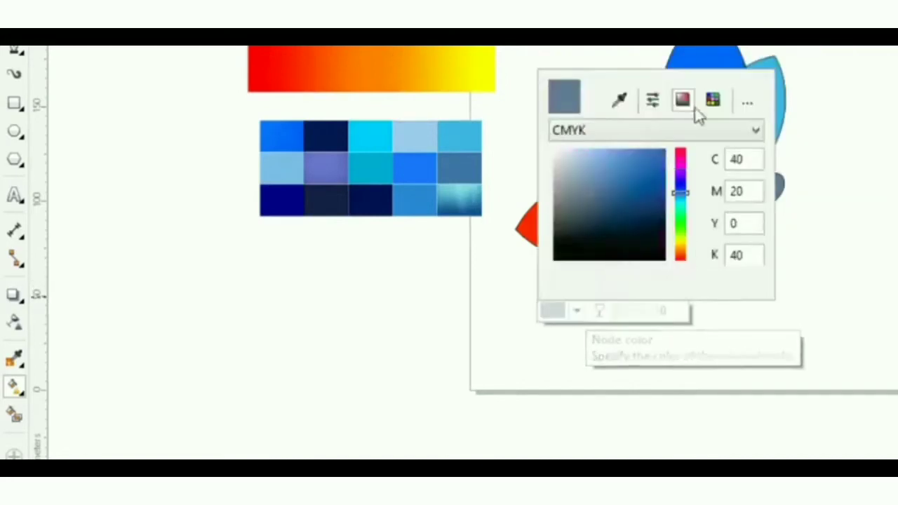
pyautogui.click(618, 102)
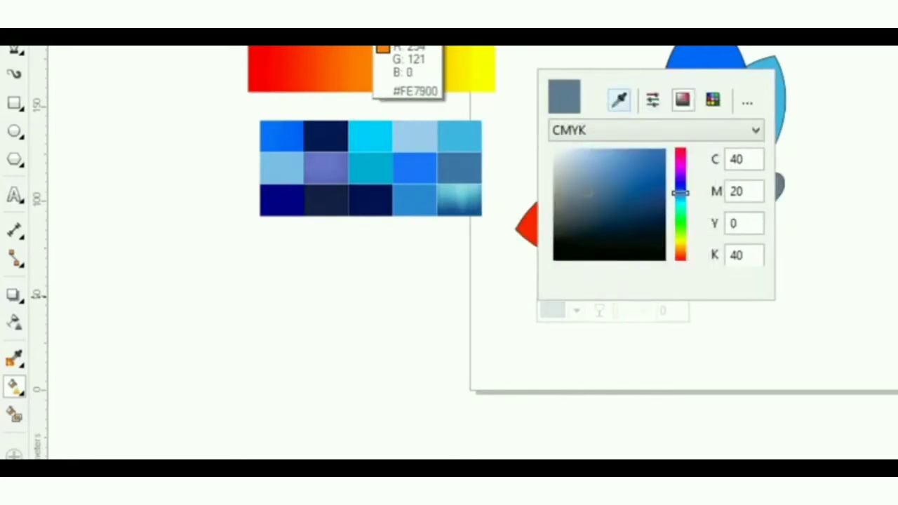
pyautogui.click(373, 58)
pyautogui.click(742, 343)
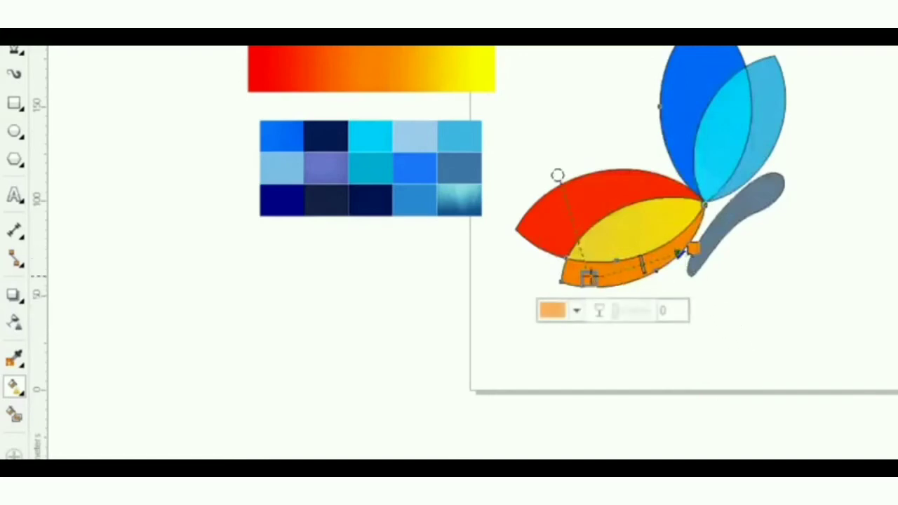
pyautogui.moveTo(587, 277); pyautogui.dragTo(507, 306)
pyautogui.click(705, 356)
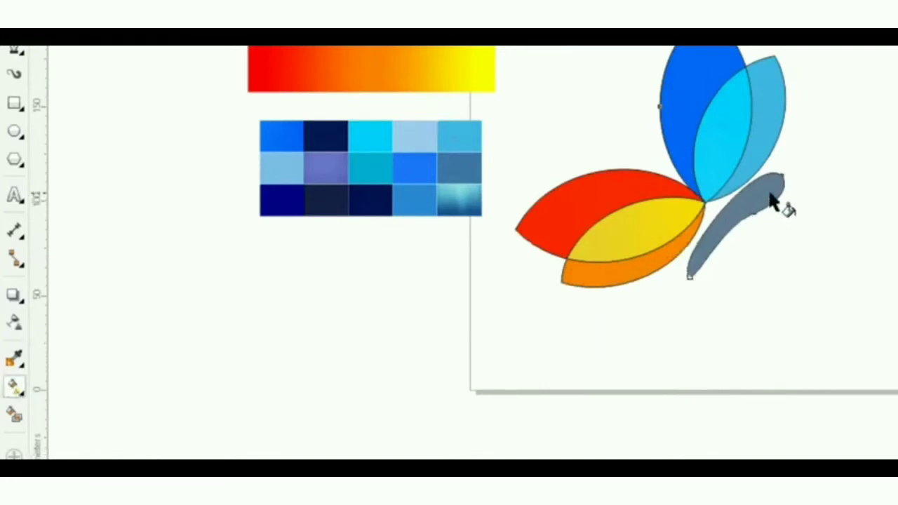
# Apply a linear gradient down the body and set its start colour to blue #0668FD sampled from the large upper petal.
pyautogui.moveTo(750, 203); pyautogui.dragTo(734, 224)
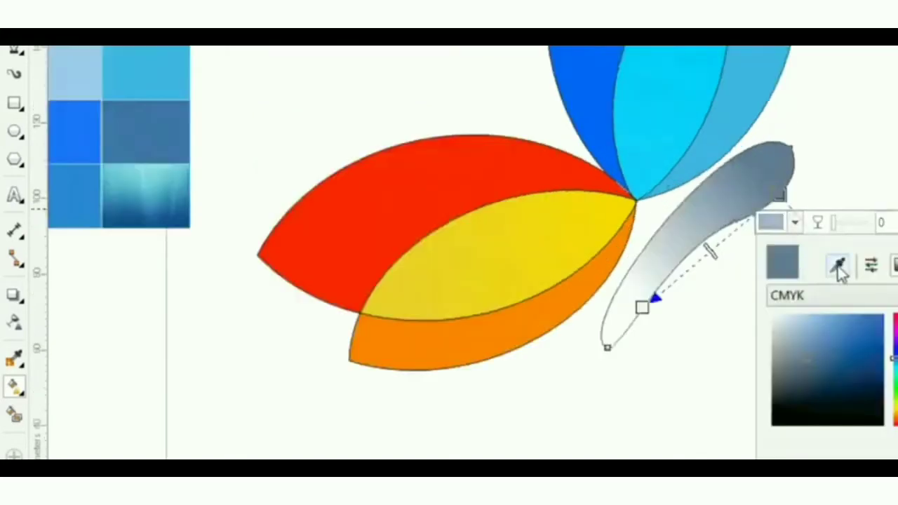
pyautogui.click(837, 266)
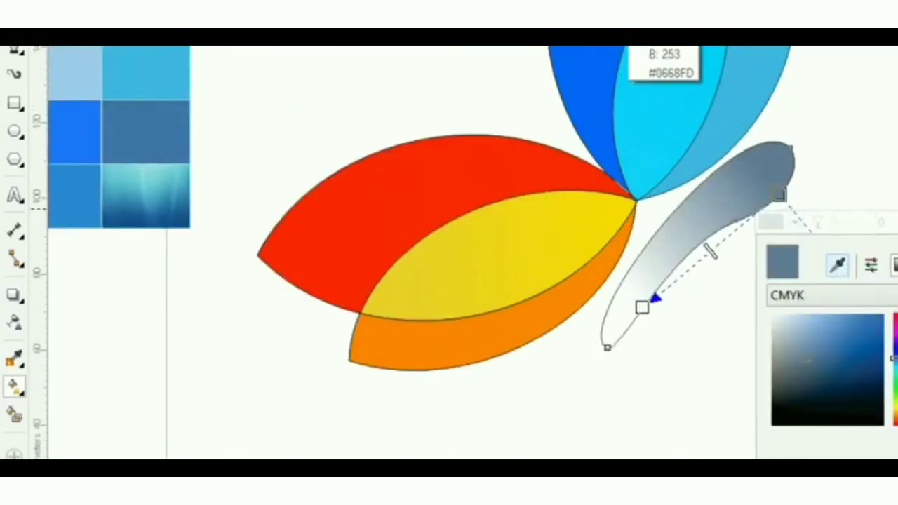
pyautogui.click(625, 50)
# Set the end colour of the body's gradient to blue sampled from the large upper petal and deselect the body.
pyautogui.click(642, 309)
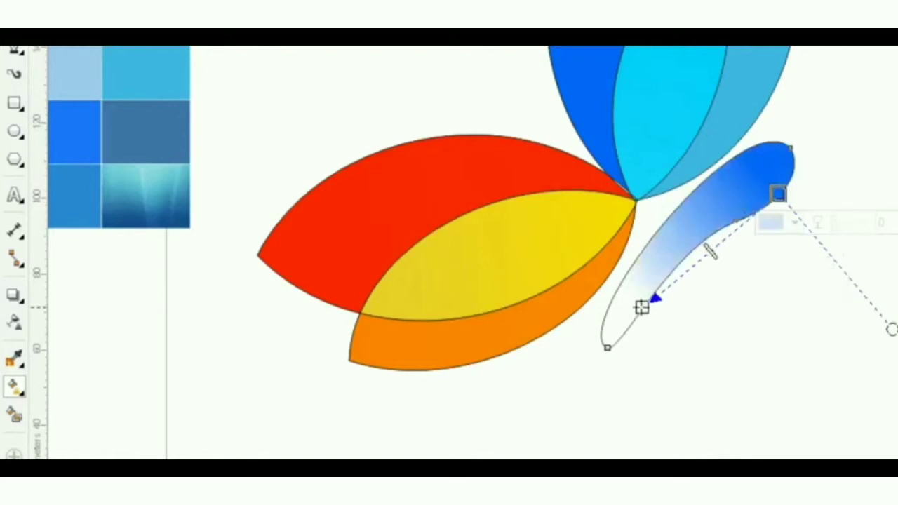
pyautogui.click(660, 338)
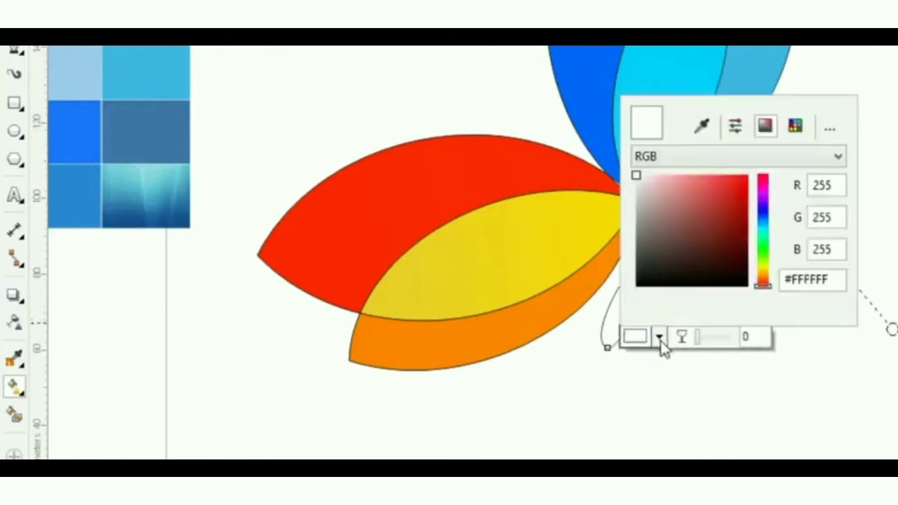
pyautogui.click(701, 125)
pyautogui.click(582, 49)
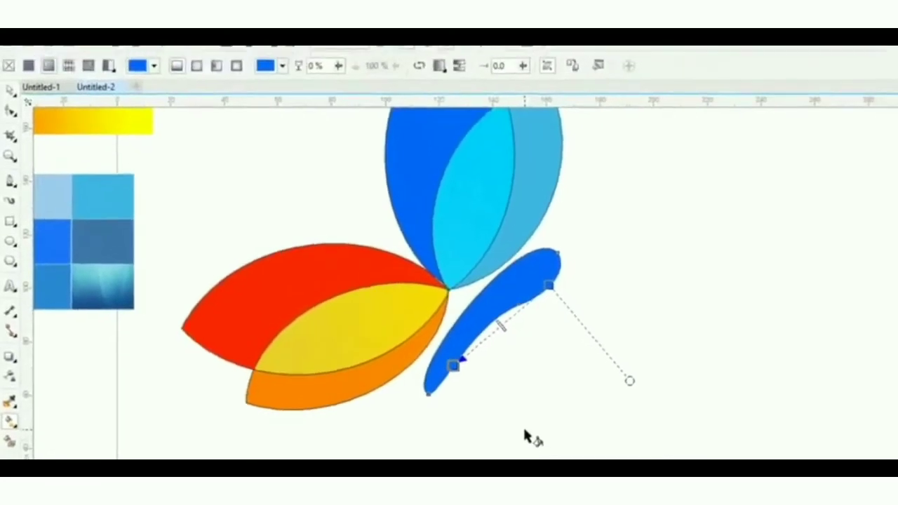
pyautogui.click(524, 430)
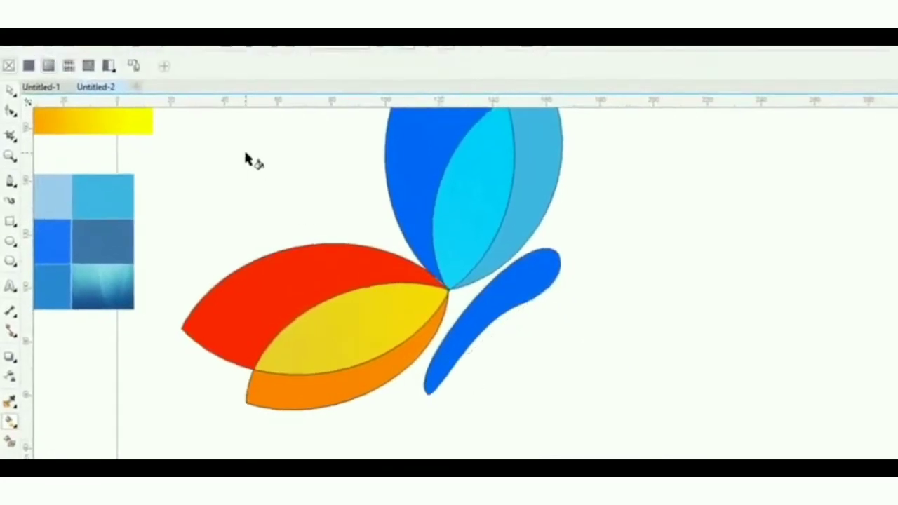
# Draw a long horizontal rectangle about 134 mm wide and 17.5 mm high in the empty space beside the butterfly.
pyautogui.scroll(-3, 231, 163)
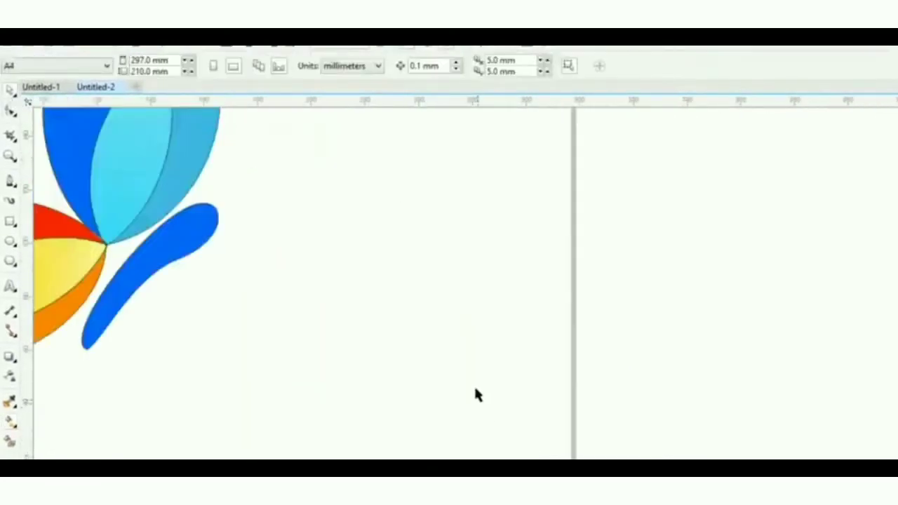
pyautogui.scroll(-1, 473, 385)
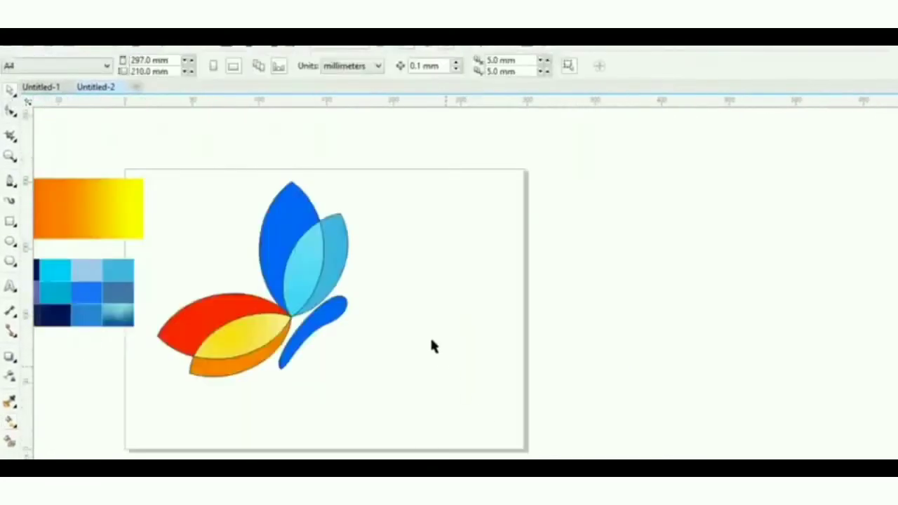
pyautogui.scroll(1, 401, 268)
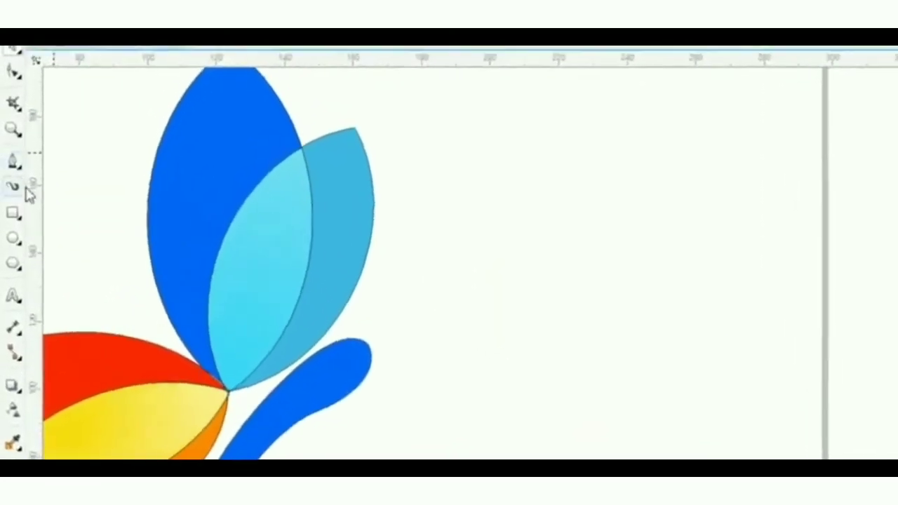
pyautogui.click(10, 221)
pyautogui.moveTo(621, 204); pyautogui.dragTo(897, 285)
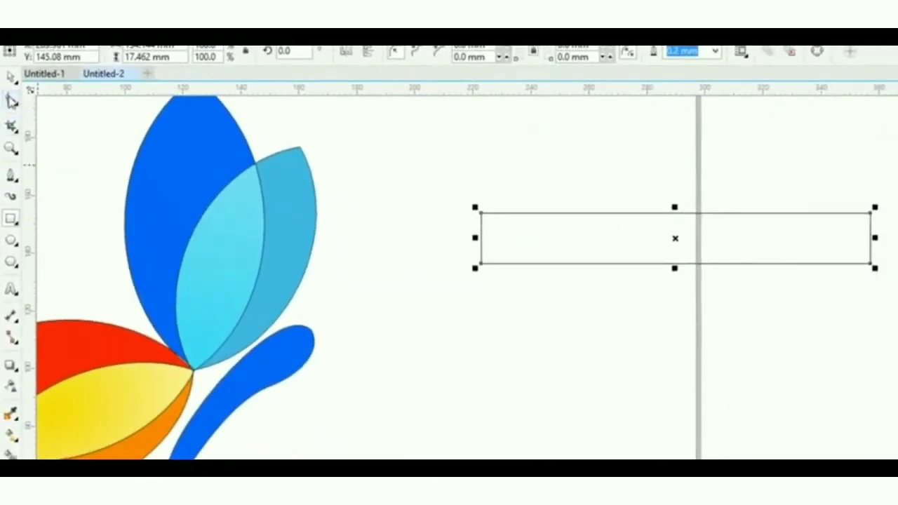
pyautogui.click(526, 255)
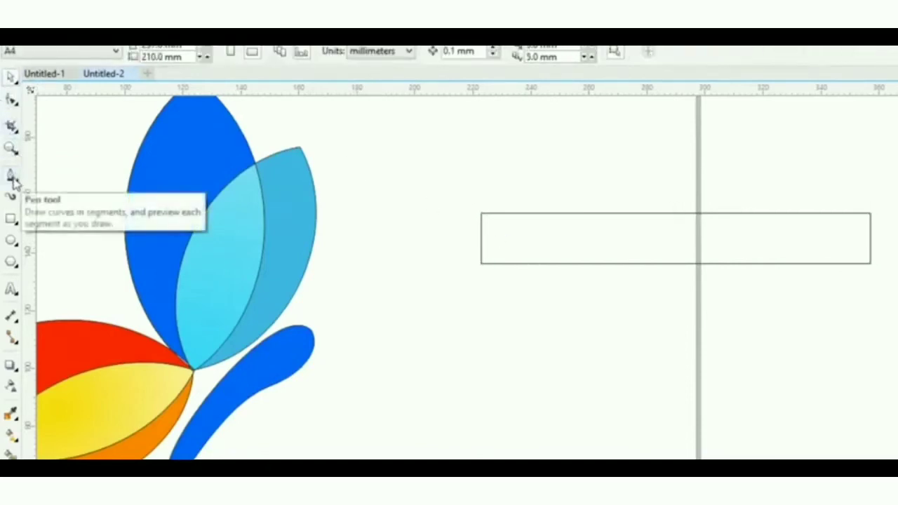
# Draw Pen lines from the rectangle's upper-left corner to the midpoint of its right edge and back to its lower-left corner.
pyautogui.click(12, 177)
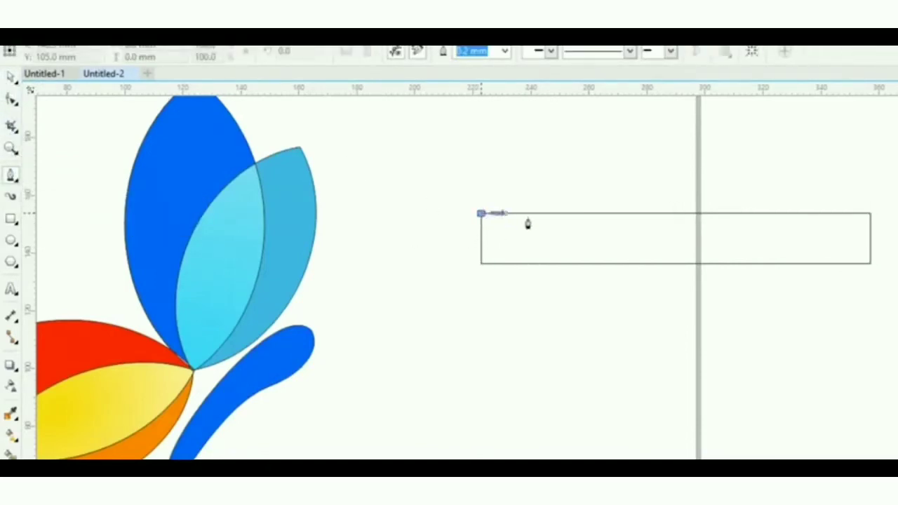
pyautogui.click(480, 213)
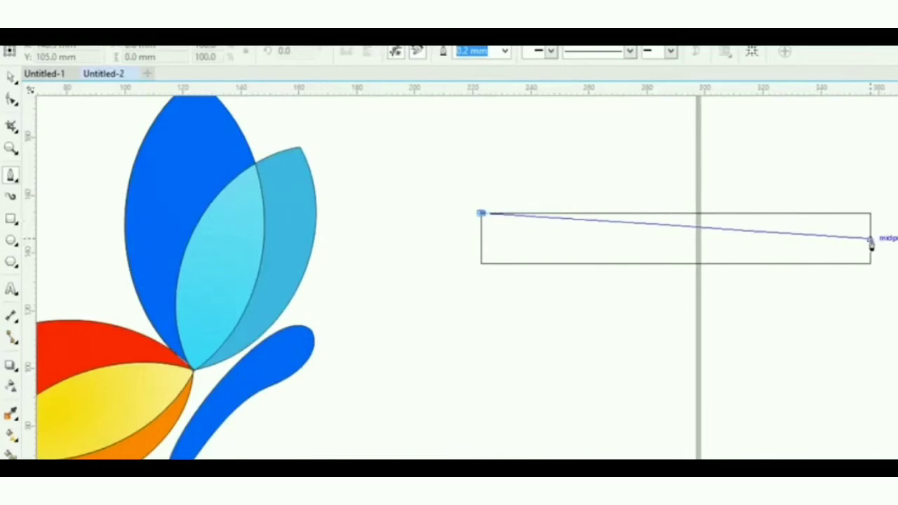
pyautogui.click(869, 241)
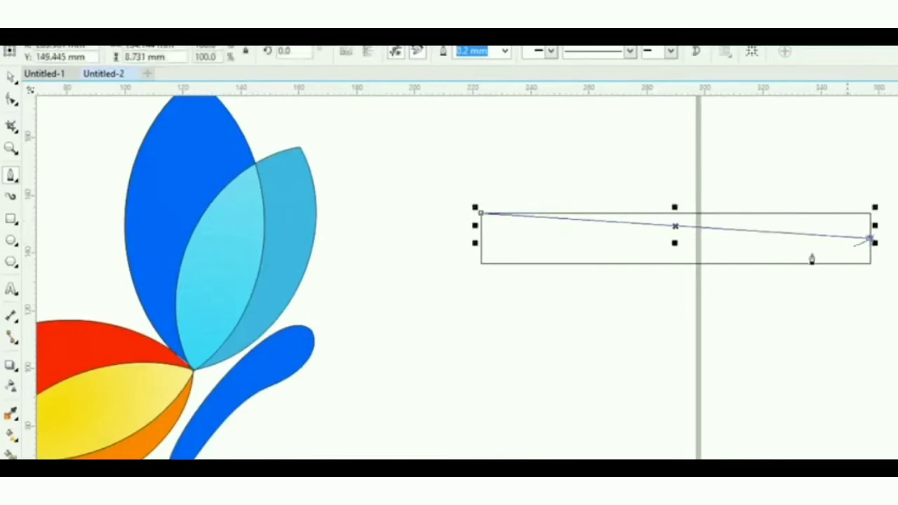
pyautogui.click(480, 264)
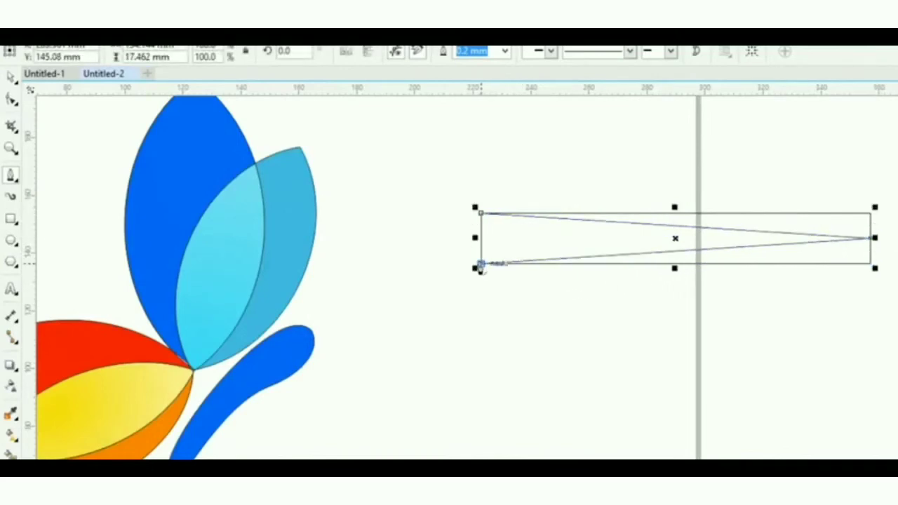
pyautogui.click(8, 78)
pyautogui.click(418, 156)
# Smart Fill the tapered area between the two Pen lines and recolour the resulting wedge cyan.
pyautogui.click(11, 454)
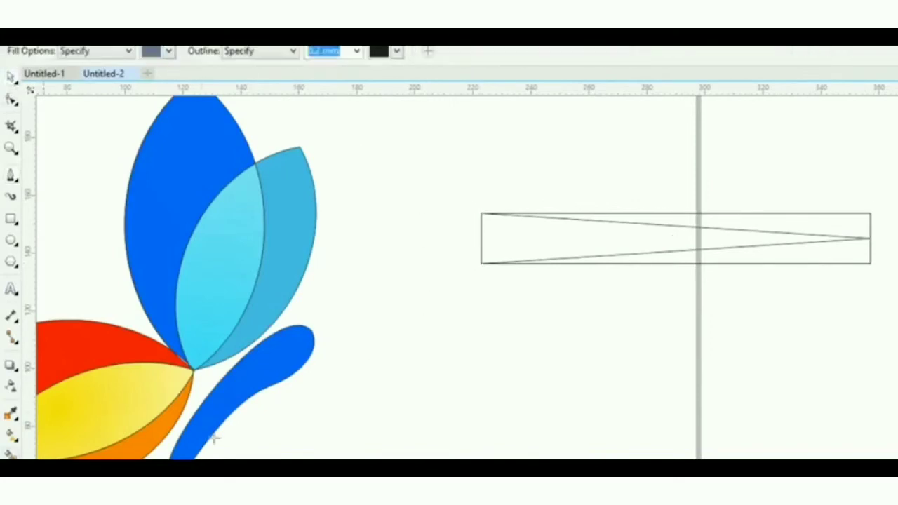
pyautogui.click(598, 242)
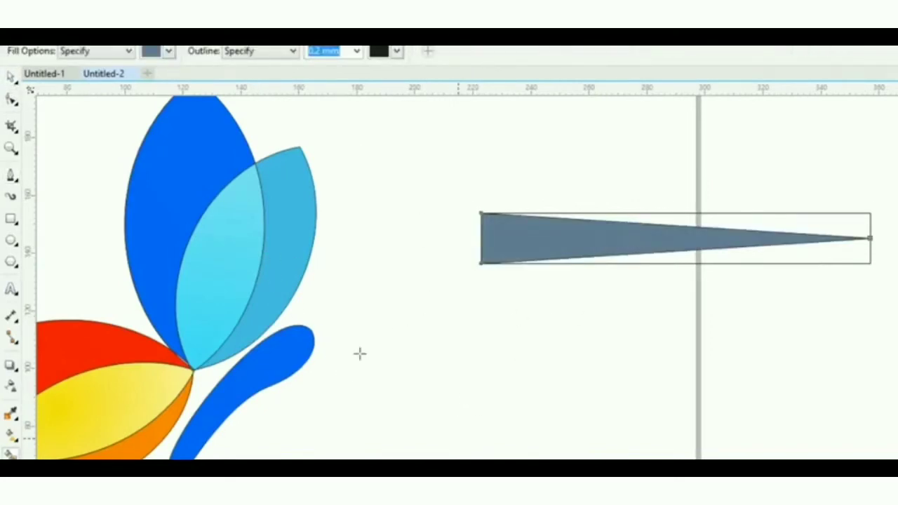
pyautogui.click(10, 81)
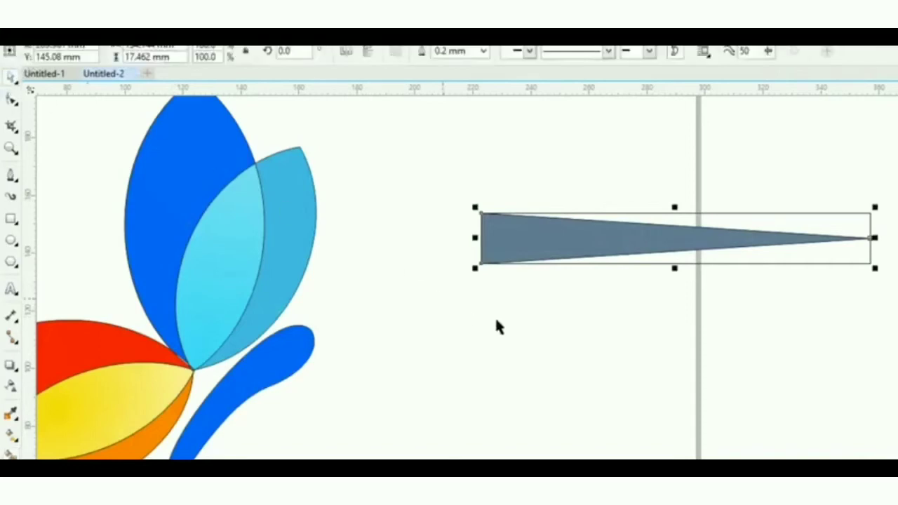
pyautogui.click(572, 324)
pyautogui.click(531, 249)
pyautogui.click(896, 245)
# Move the cyan wedge clear of its construction shapes and delete the guide rectangle and Pen lines.
pyautogui.click(691, 293)
pyautogui.moveTo(726, 257); pyautogui.dragTo(877, 261)
pyautogui.press('Delete')
pyautogui.moveTo(717, 241); pyautogui.dragTo(721, 315)
pyautogui.click(662, 251)
pyautogui.press('Delete')
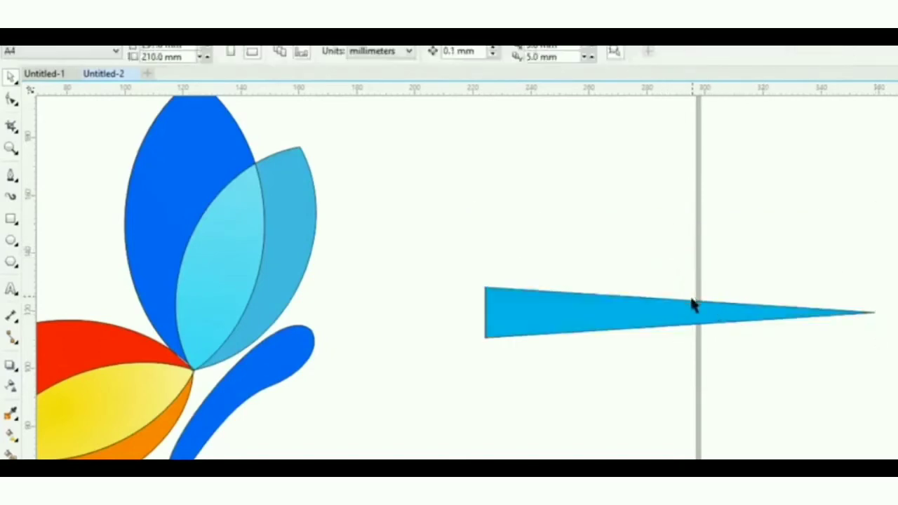
# Move the cyan wedge closer to the butterfly and shorten it horizontally from its pointed end.
pyautogui.moveTo(644, 301); pyautogui.dragTo(539, 230)
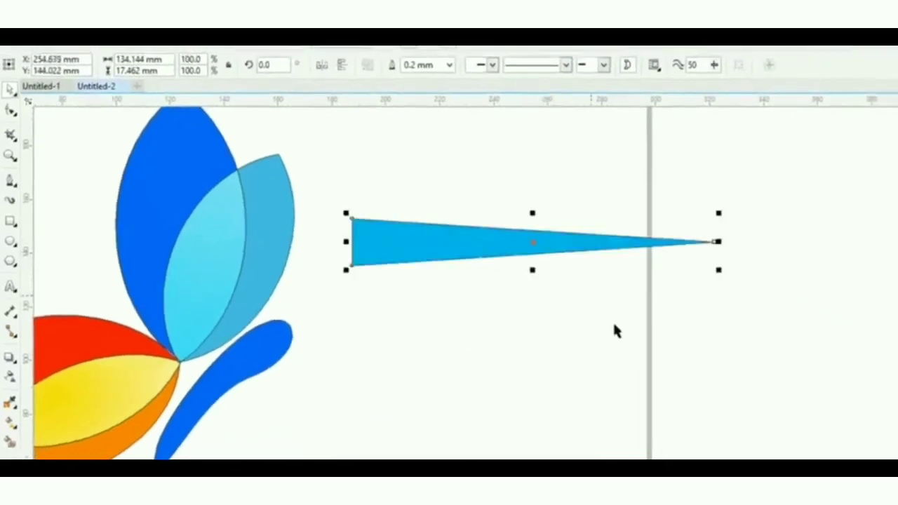
pyautogui.click(614, 324)
pyautogui.click(576, 248)
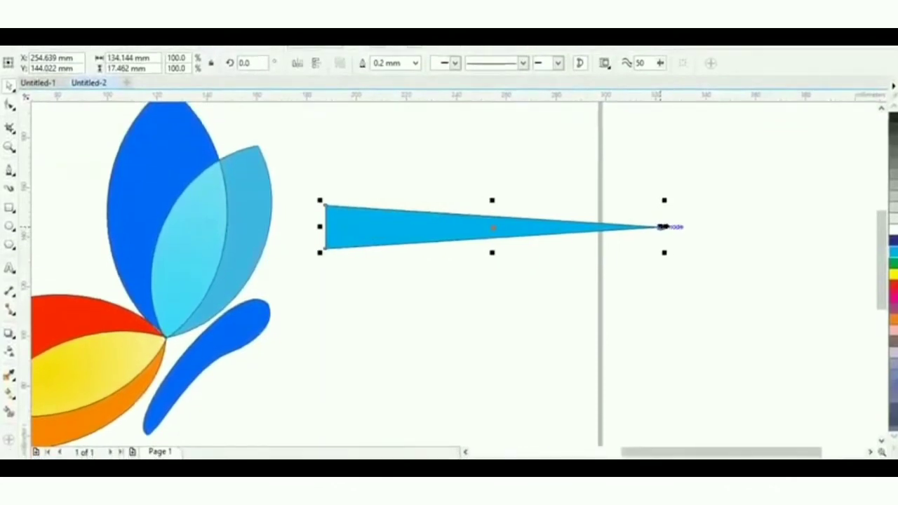
pyautogui.moveTo(662, 227); pyautogui.dragTo(628, 226)
pyautogui.click(690, 228)
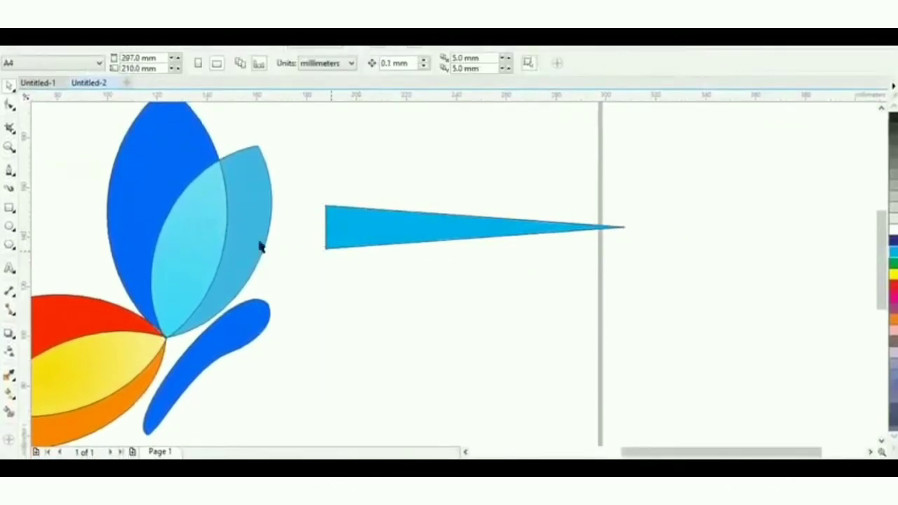
# Draw a circle about 29.4 mm in diameter below the wedge.
pyautogui.click(10, 227)
pyautogui.moveTo(411, 297); pyautogui.dragTo(487, 366)
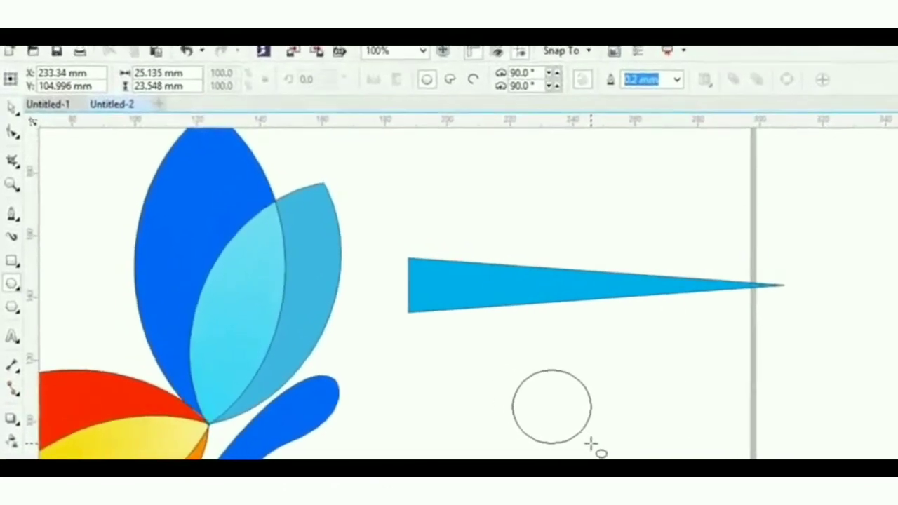
pyautogui.moveTo(592, 444)
pyautogui.mouseDown()
pyautogui.moveTo(587, 437)
pyautogui.moveTo(603, 457)
pyautogui.mouseUp()
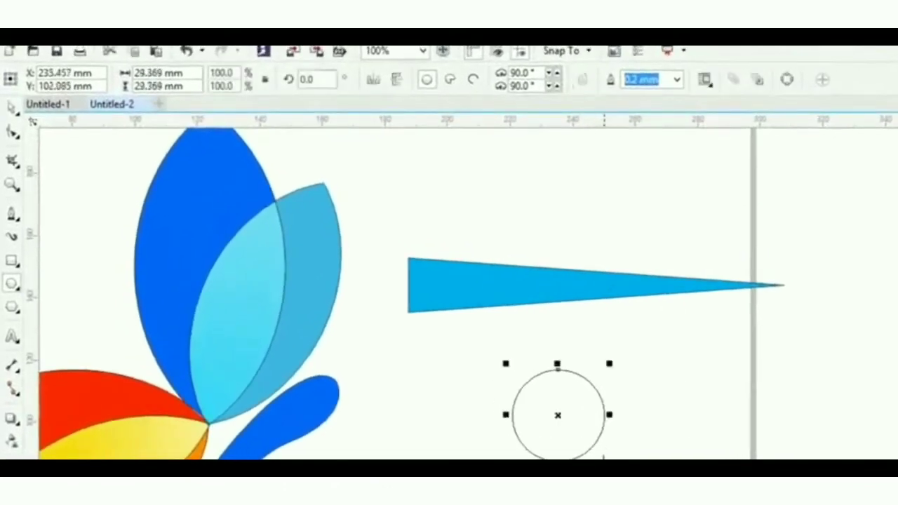
pyautogui.click(433, 426)
# Move the circle over the wedge's tip, shrink it to about 26.5 mm, and align its far edge with the tip.
pyautogui.moveTo(551, 425); pyautogui.dragTo(757, 297)
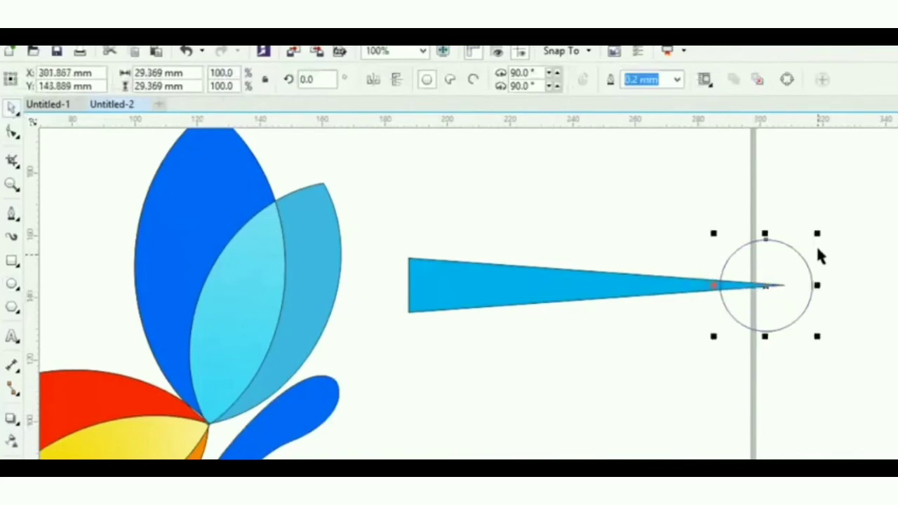
pyautogui.moveTo(817, 234); pyautogui.dragTo(809, 243)
pyautogui.click(859, 331)
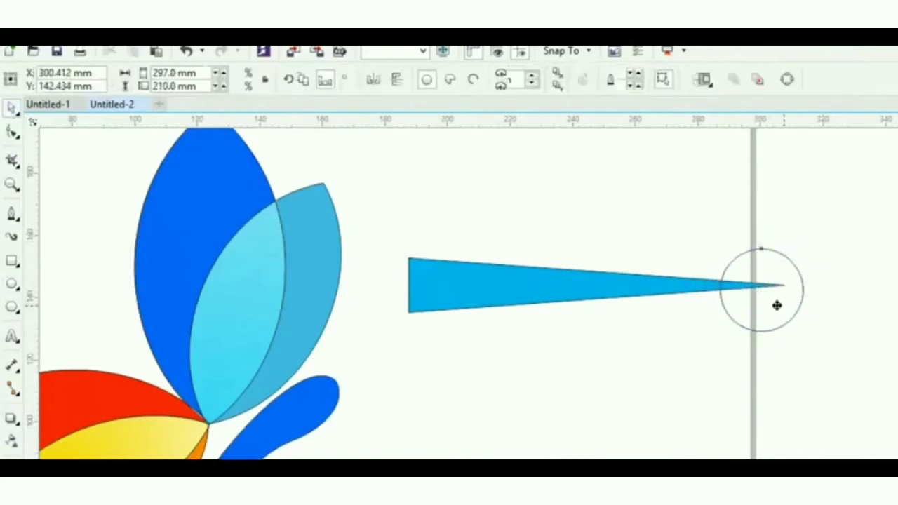
pyautogui.moveTo(776, 305); pyautogui.dragTo(767, 301)
pyautogui.click(846, 315)
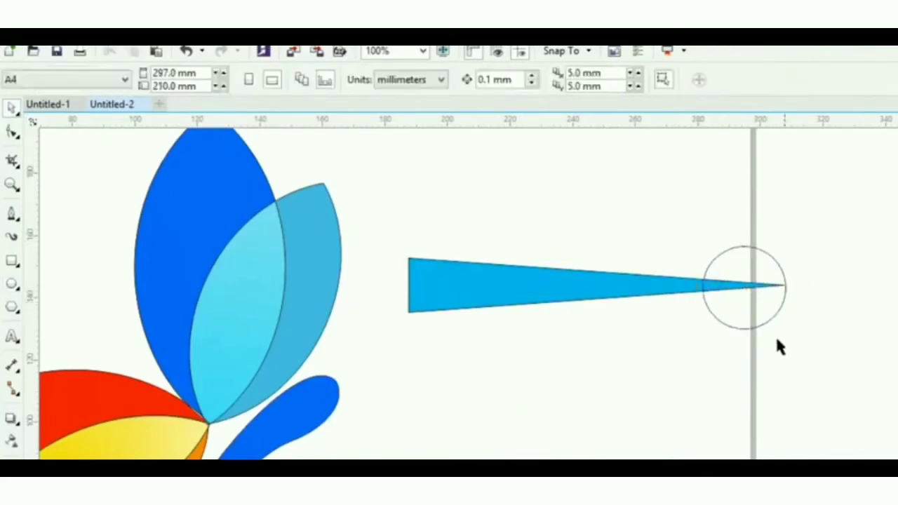
# Weld the circle and the wedge into one cyan antenna shape.
pyautogui.click(726, 315)
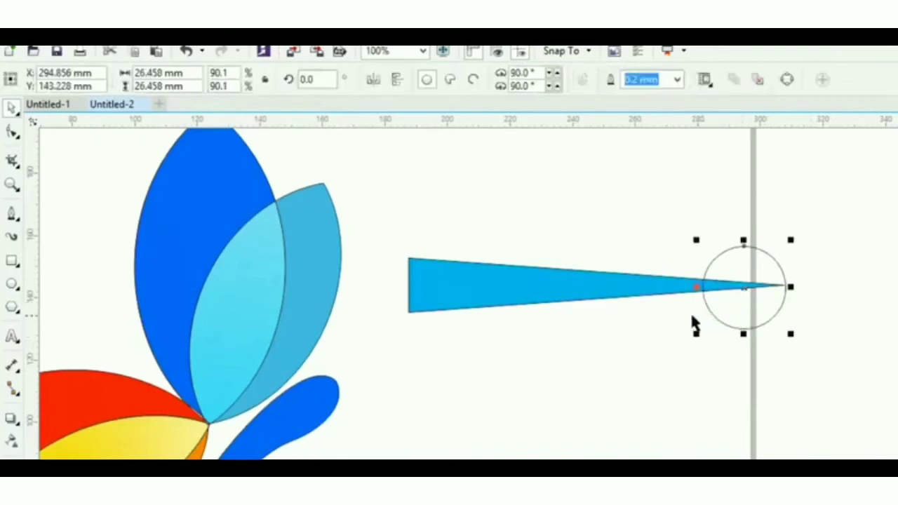
pyautogui.keyDown('shift'); pyautogui.click(594, 295); pyautogui.keyUp('shift')
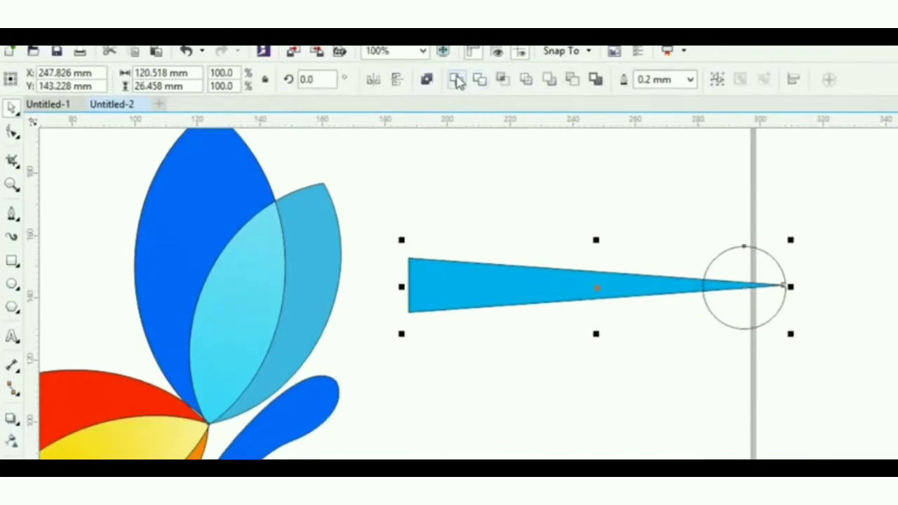
pyautogui.click(456, 80)
pyautogui.click(652, 316)
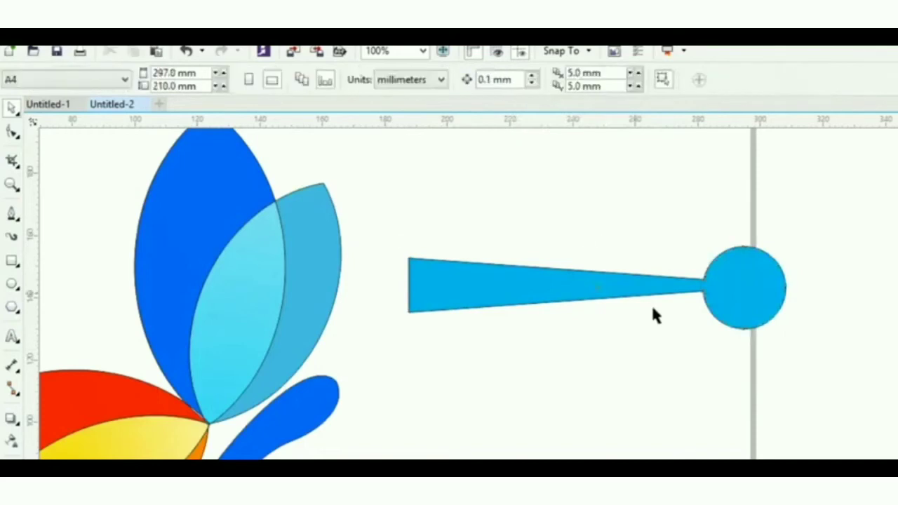
# Place a duplicate of the antenna shape just below the original.
pyautogui.moveTo(621, 289); pyautogui.dragTo(611, 370)
pyautogui.rightClick(683, 401)
pyautogui.scroll(-2, 607, 310)
pyautogui.scroll(4, 585, 336)
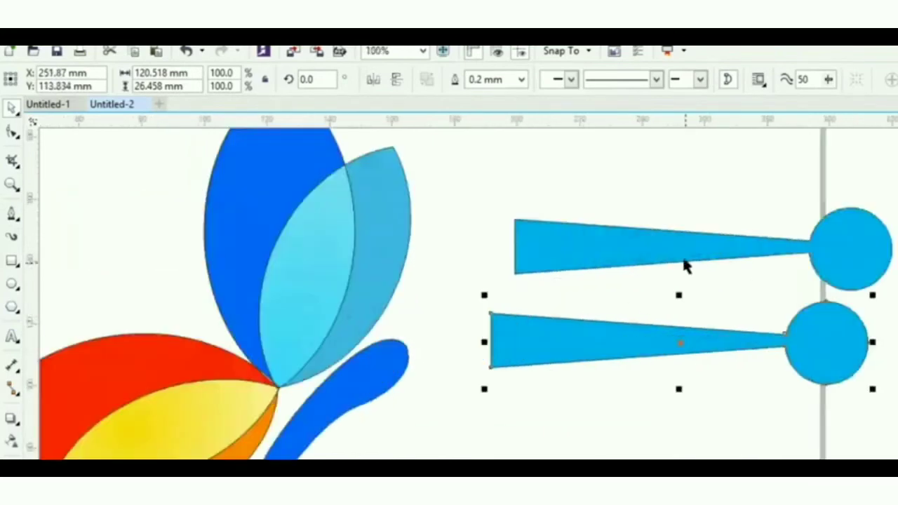
# Scale the upper antenna shape down to about 19.6 mm by 4.3 mm and move it onto the body's rounded head.
pyautogui.click(682, 261)
pyautogui.moveTo(892, 200); pyautogui.dragTo(582, 244)
pyautogui.click(582, 248)
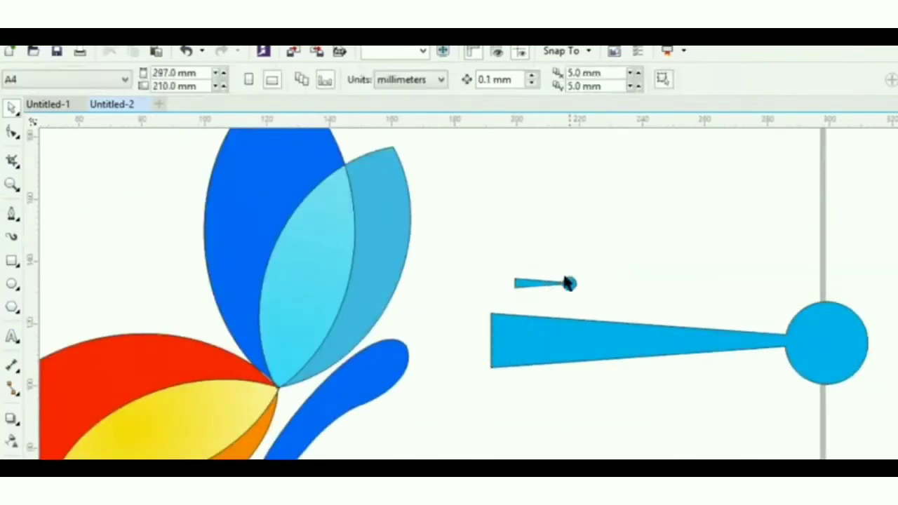
pyautogui.moveTo(547, 283); pyautogui.dragTo(442, 350)
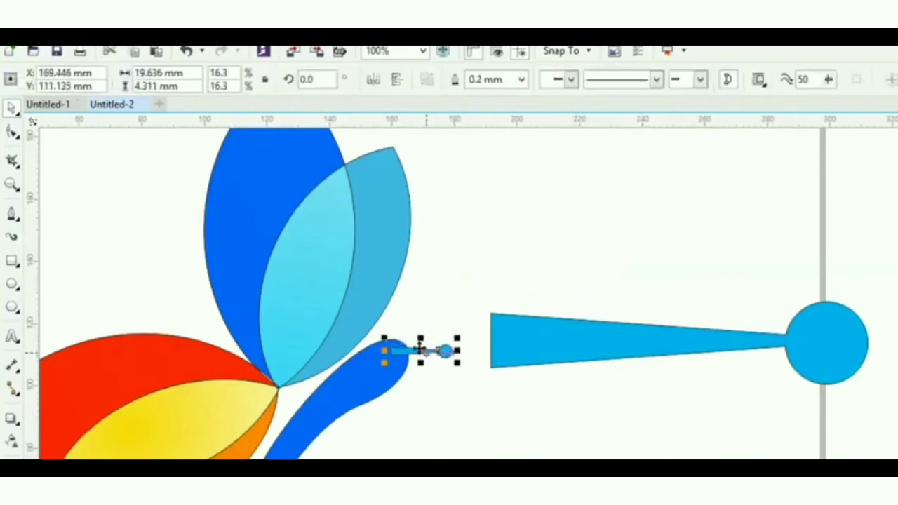
# Rotate the small antenna to about 26.5° and move its base to the upper edge of the body's head.
pyautogui.scroll(2, 428, 359)
pyautogui.click(412, 352)
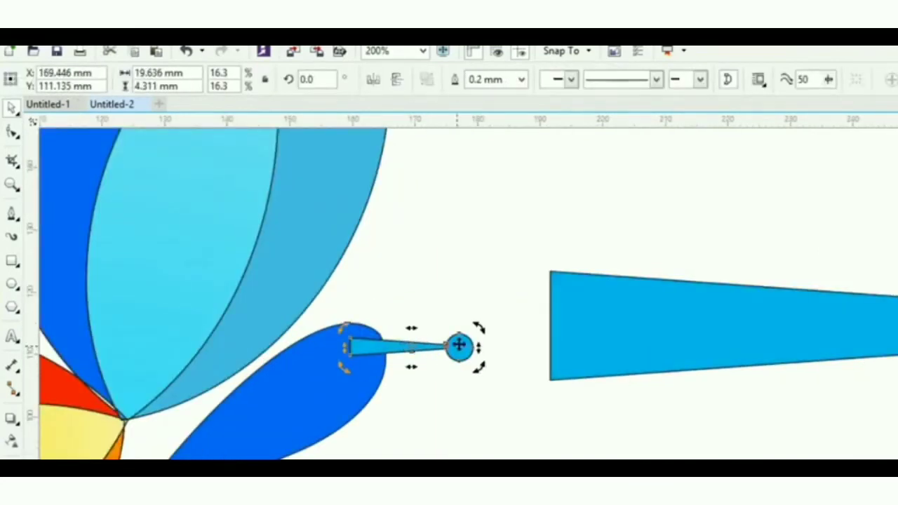
pyautogui.moveTo(478, 329); pyautogui.dragTo(474, 293)
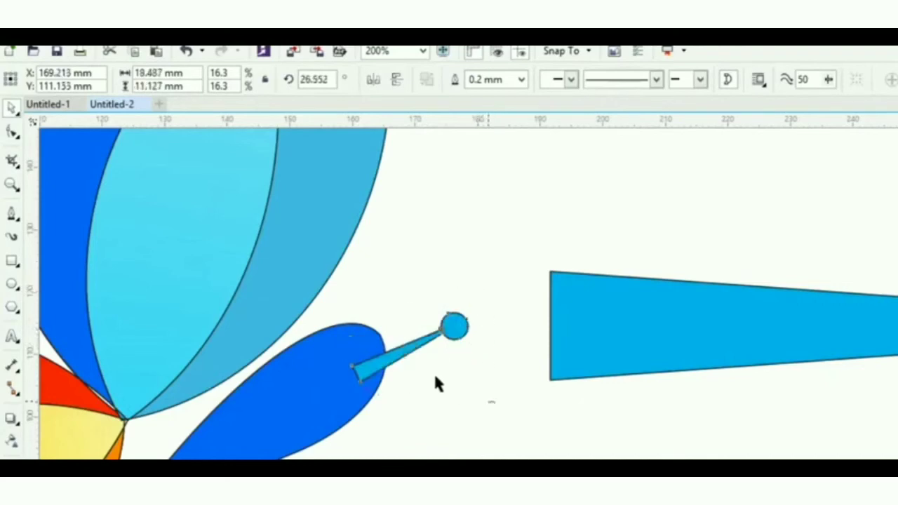
pyautogui.moveTo(396, 352); pyautogui.dragTo(385, 313)
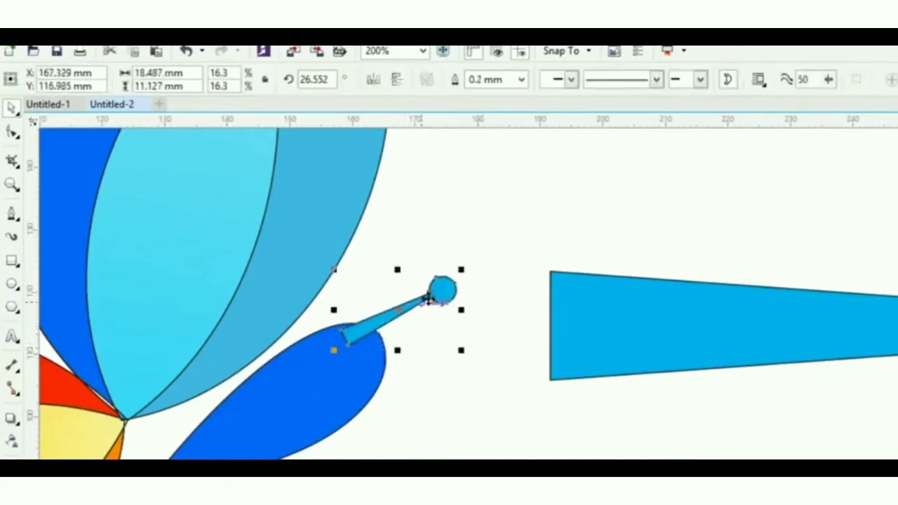
# Enlarge the antenna proportionally to about 26.2 mm by 15.8 mm and nudge its base on the head.
pyautogui.moveTo(465, 267); pyautogui.dragTo(515, 238)
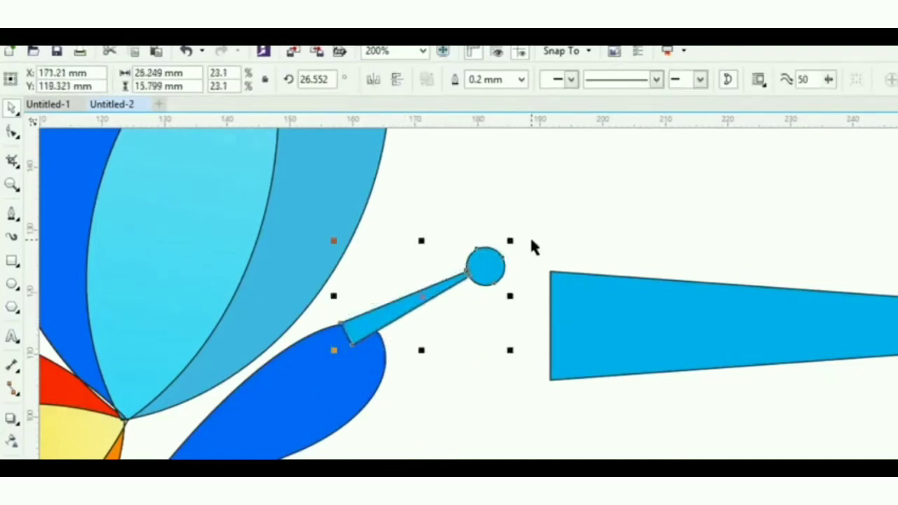
pyautogui.click(531, 245)
pyautogui.click(424, 307)
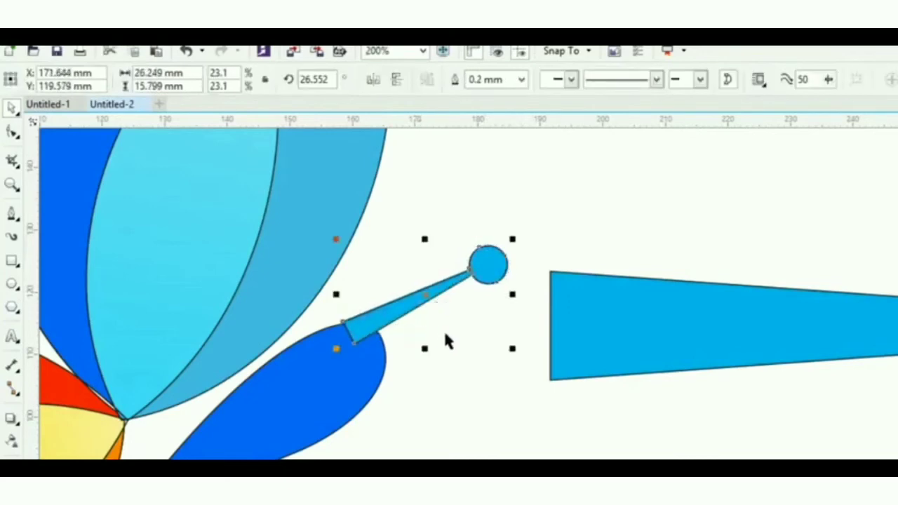
pyautogui.click(443, 329)
# Stretch the antenna's height to about 20.4 mm and lower it so its base overlaps the head.
pyautogui.click(420, 303)
pyautogui.moveTo(424, 241); pyautogui.dragTo(424, 211)
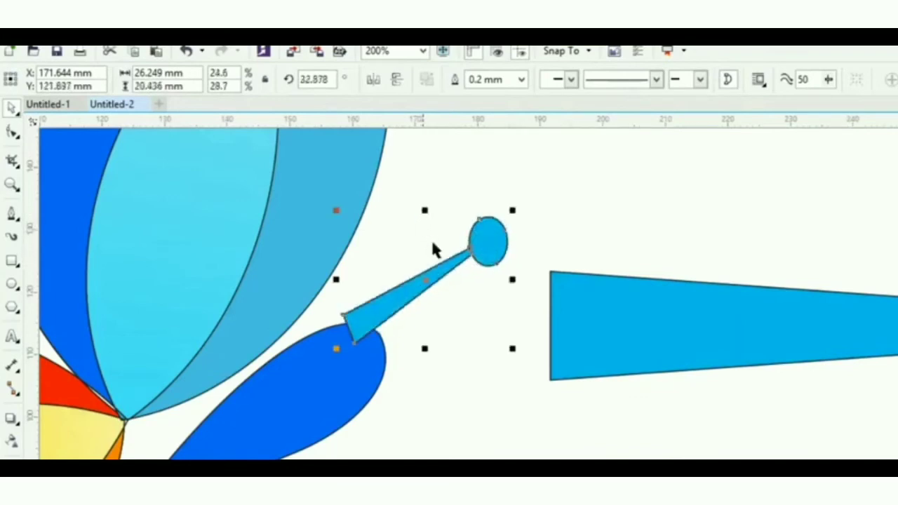
pyautogui.click(460, 308)
pyautogui.moveTo(414, 295); pyautogui.dragTo(410, 309)
pyautogui.click(423, 424)
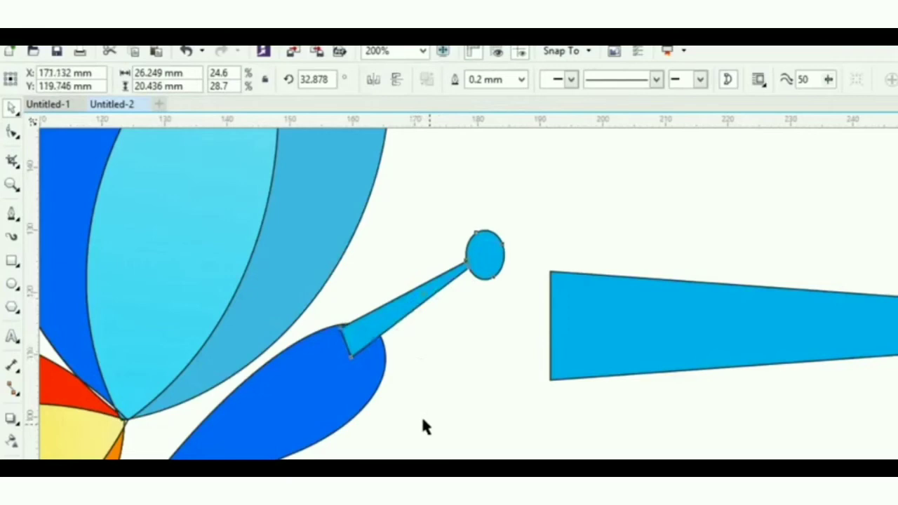
# Shrink the antenna to about 14.6 mm by 11.4 mm and reposition its base on the head's upper edge.
pyautogui.click(411, 311)
pyautogui.moveTo(510, 225); pyautogui.dragTo(432, 286)
pyautogui.click(394, 336)
pyautogui.moveTo(379, 336); pyautogui.dragTo(386, 316)
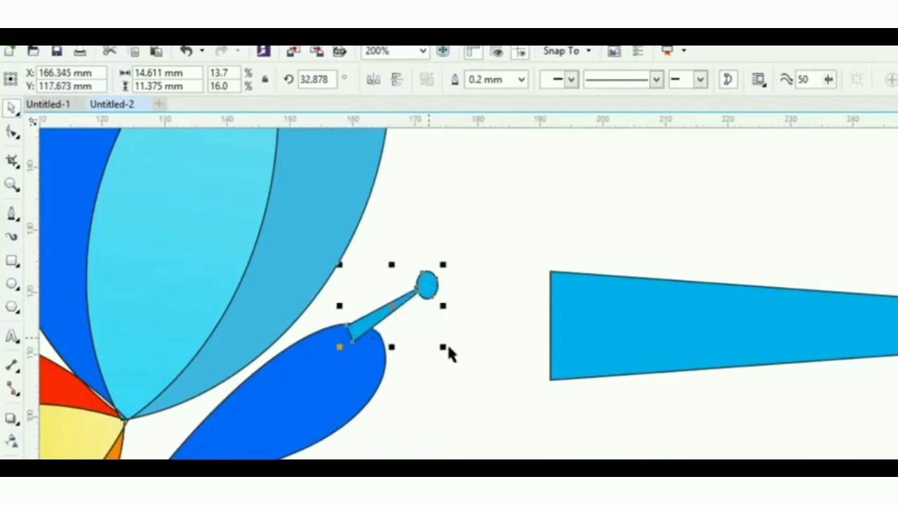
# Duplicate the small antenna beside the head and remove the large spare antenna shape.
pyautogui.click(489, 340)
pyautogui.click(704, 337)
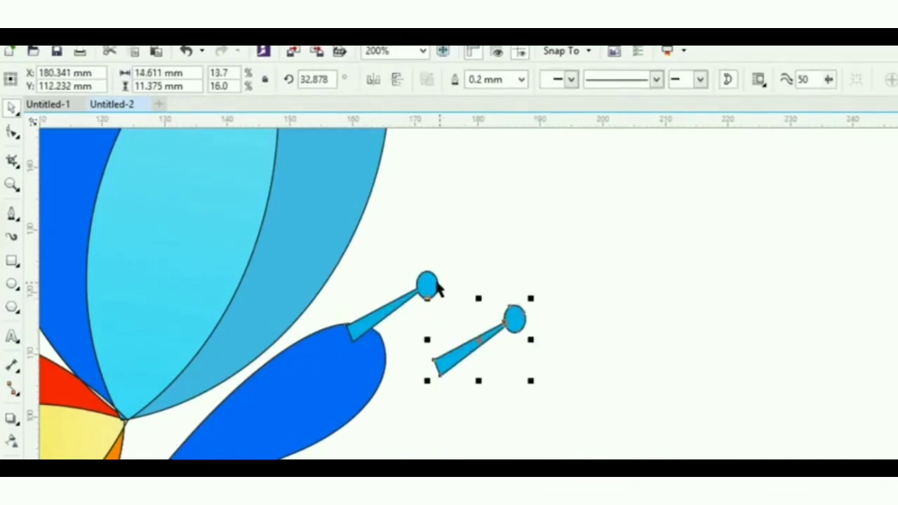
# Enlarge the first antenna to about 17 mm by 13.3 mm and move the duplicate onto the head below it.
pyautogui.click(436, 282)
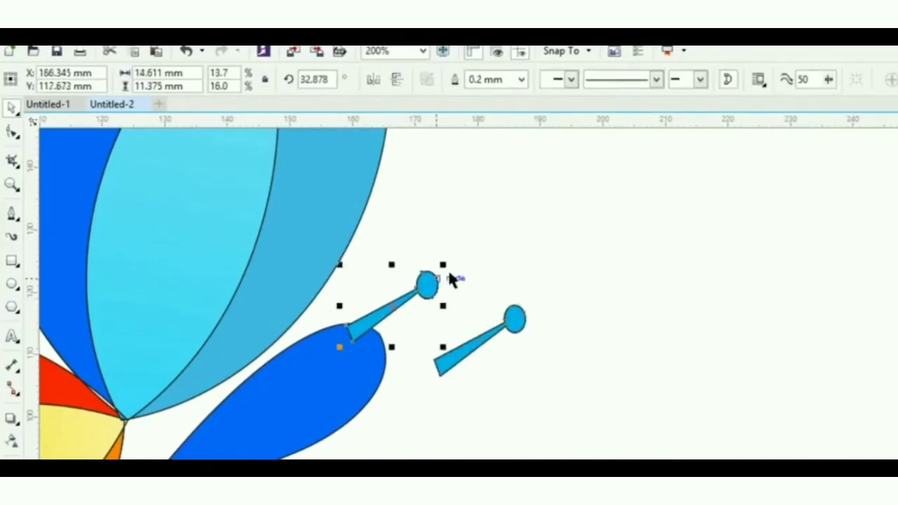
pyautogui.moveTo(444, 264); pyautogui.dragTo(458, 252)
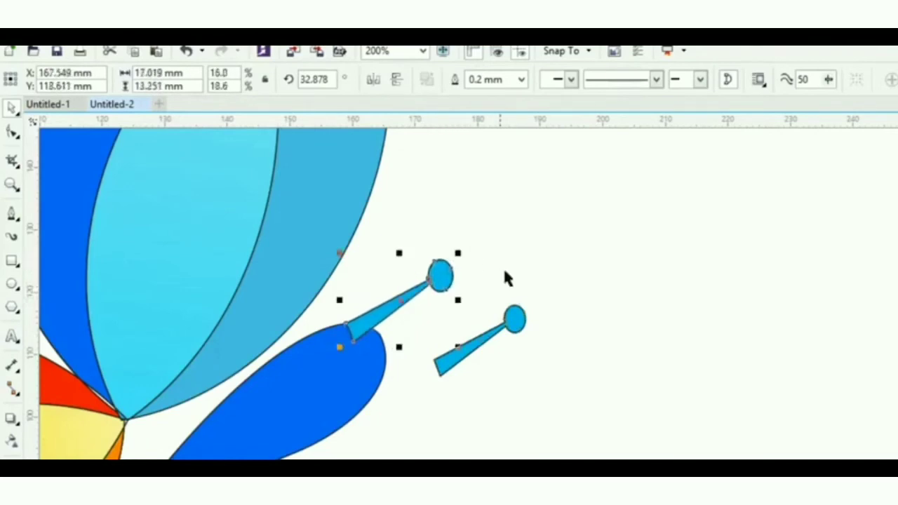
pyautogui.click(490, 338)
pyautogui.moveTo(440, 353); pyautogui.dragTo(387, 358)
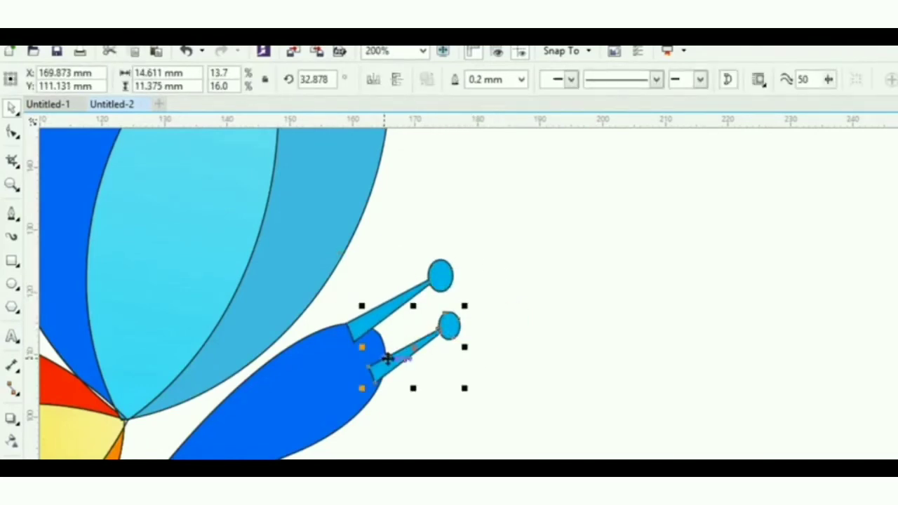
pyautogui.scroll(-3, 388, 362)
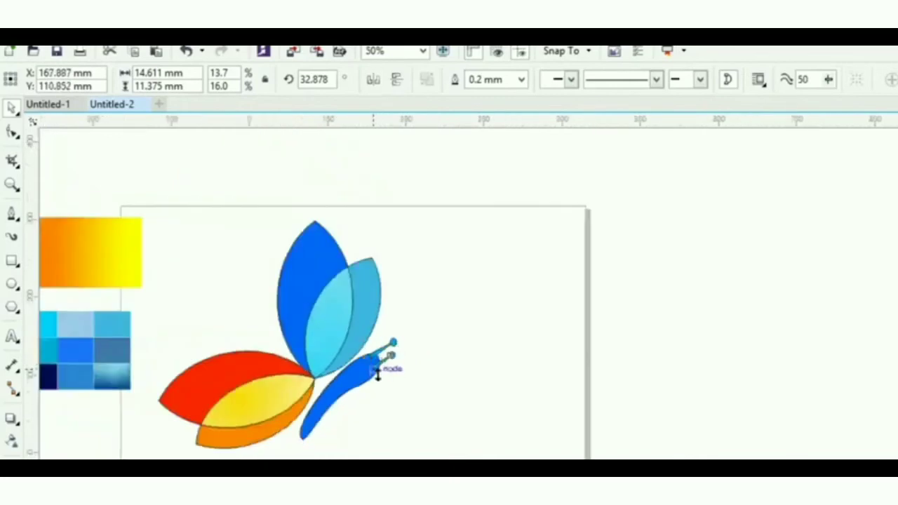
pyautogui.scroll(1, 381, 452)
pyautogui.click(377, 431)
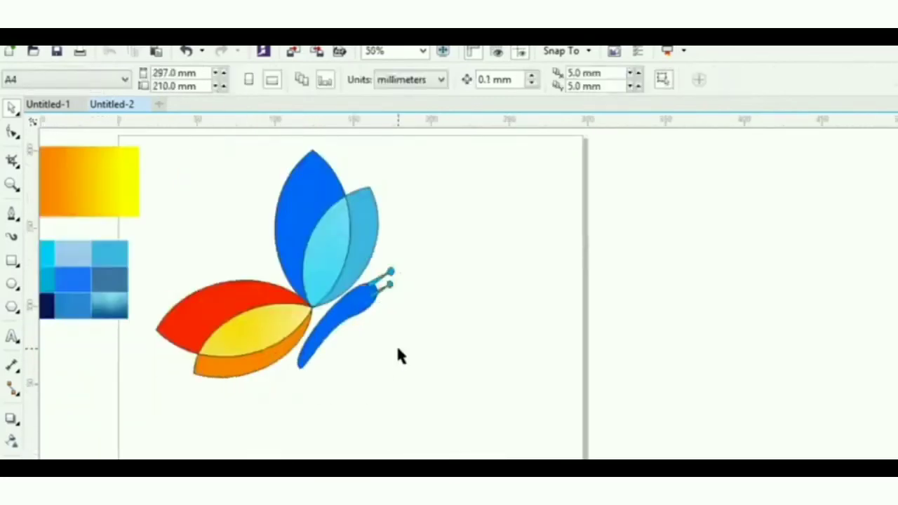
# Enlarge the upper antenna further outward from the head so it is clearly longer than the lower one.
pyautogui.scroll(1, 397, 351)
pyautogui.click(385, 194)
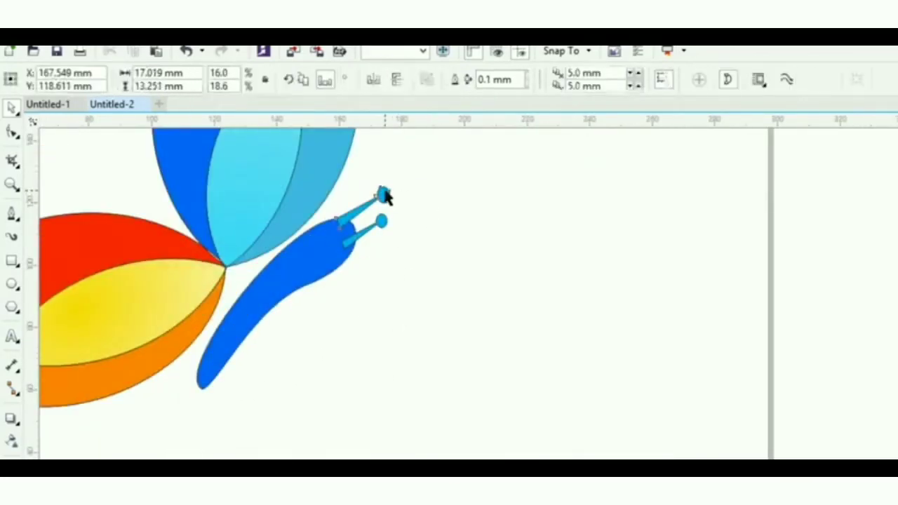
pyautogui.moveTo(399, 176); pyautogui.dragTo(420, 184)
pyautogui.click(385, 217)
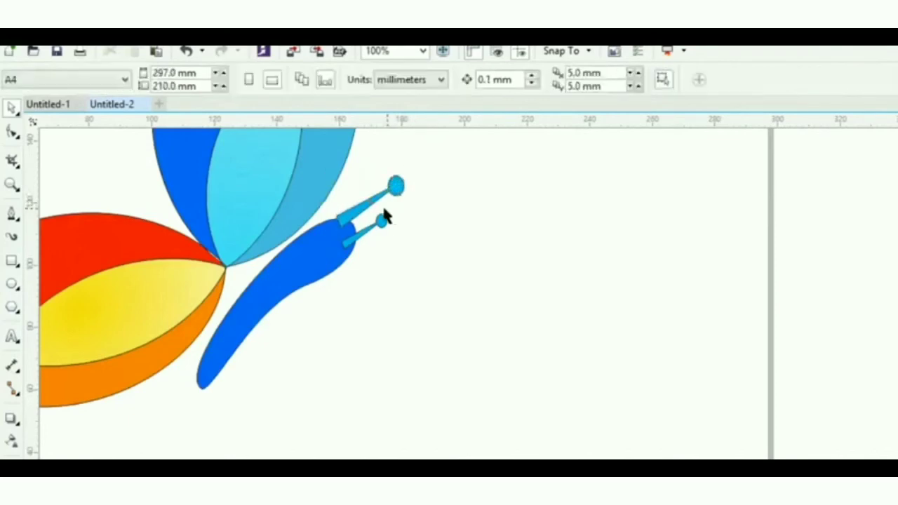
pyautogui.click(357, 212)
pyautogui.click(431, 239)
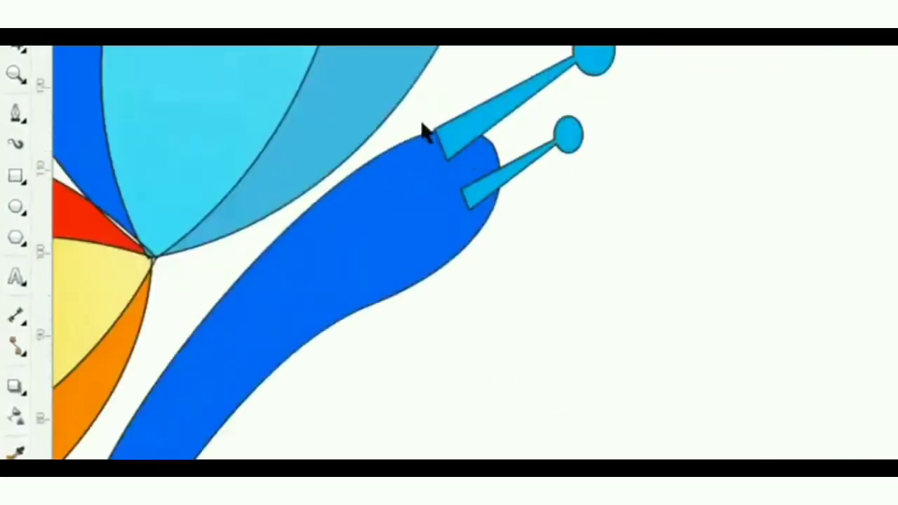
# Align the upper antenna's base with the head's outline and shift the lower antenna outward on the head's edge.
pyautogui.moveTo(449, 138); pyautogui.dragTo(405, 119)
pyautogui.click(549, 242)
pyautogui.scroll(2, 477, 133)
pyautogui.click(613, 285)
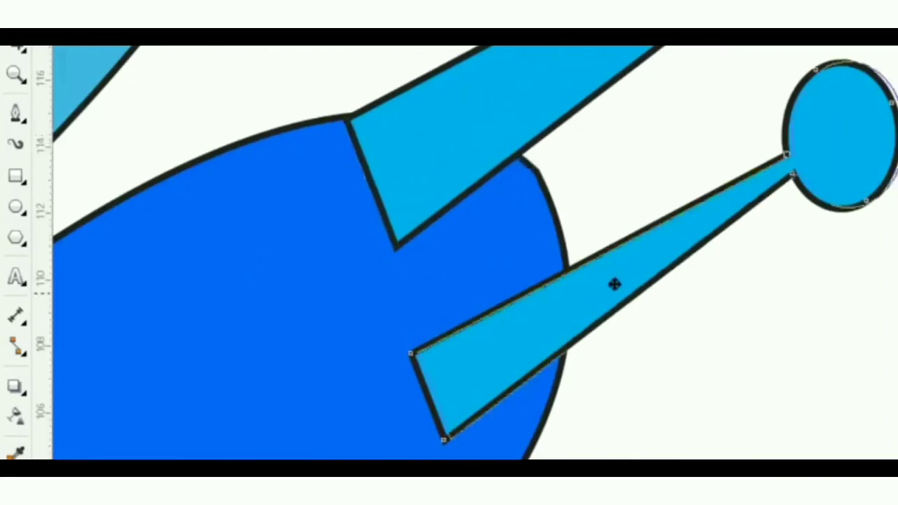
pyautogui.moveTo(613, 285); pyautogui.dragTo(671, 238)
pyautogui.click(648, 303)
pyautogui.scroll(-2, 648, 303)
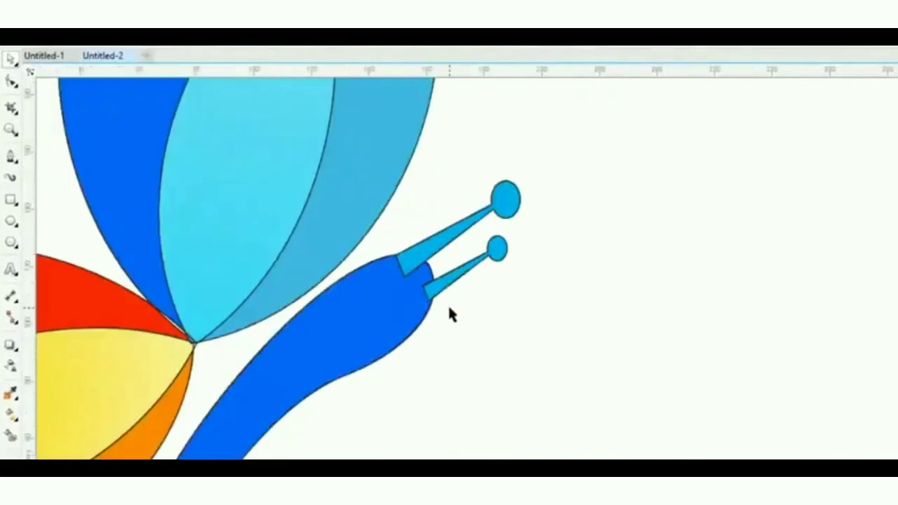
# Weld both antennae and the body into a single blue shape.
pyautogui.scroll(-3, 450, 315)
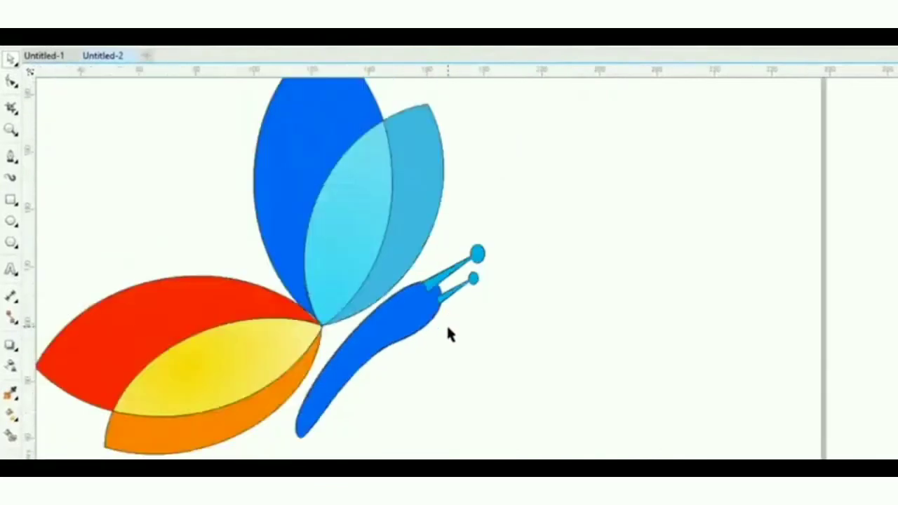
pyautogui.scroll(4, 448, 371)
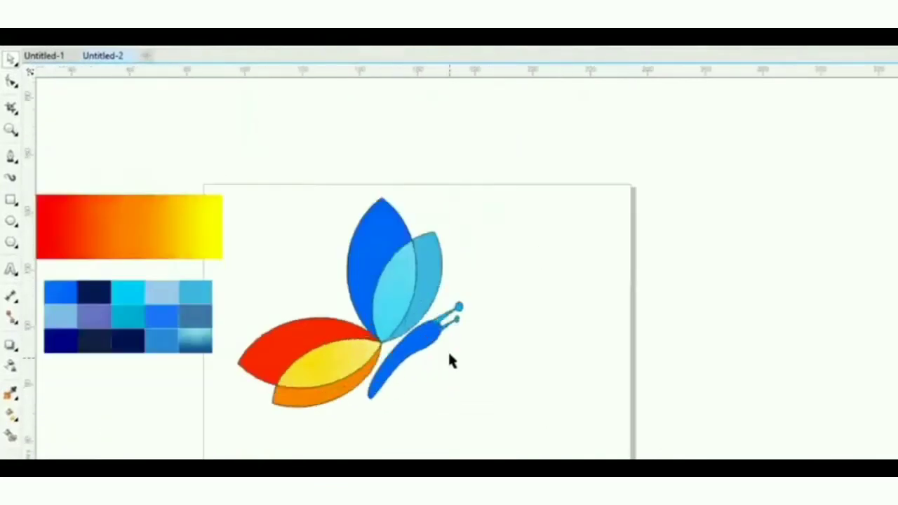
pyautogui.scroll(2, 442, 284)
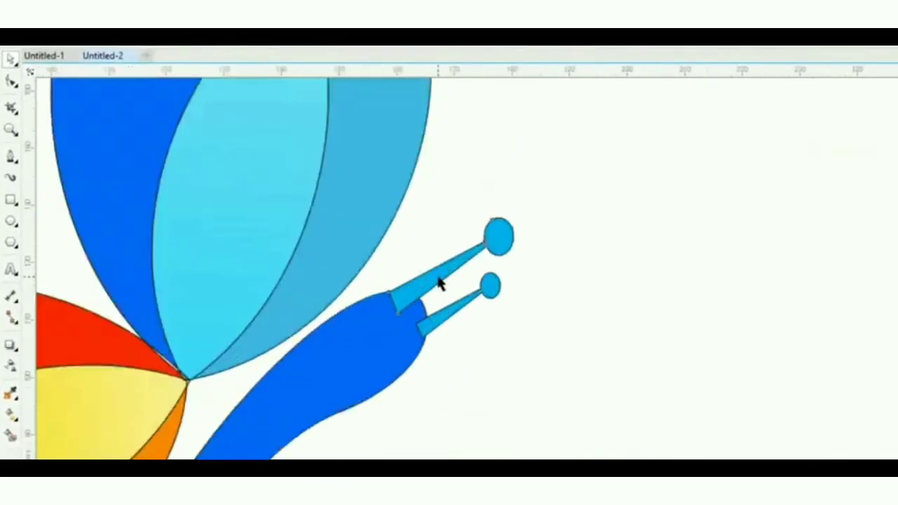
pyautogui.click(436, 278)
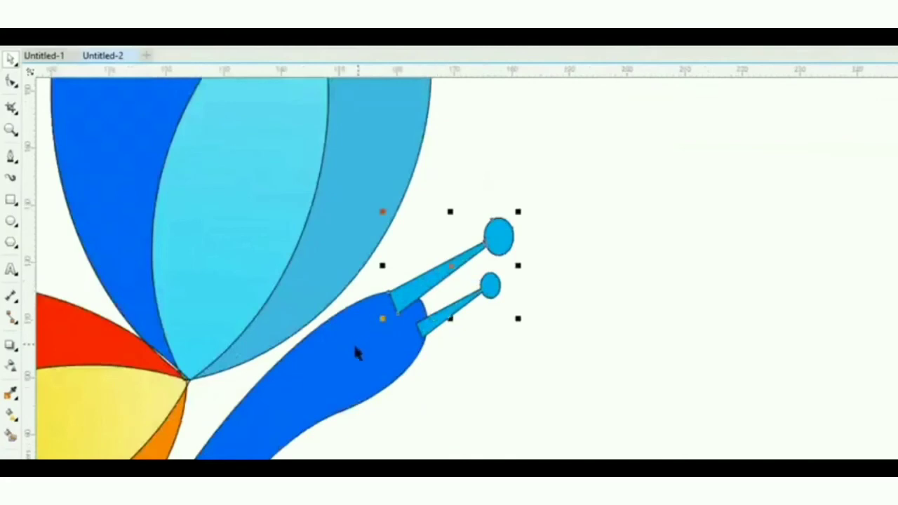
pyautogui.keyDown('shift'); pyautogui.click(334, 361); pyautogui.keyUp('shift')
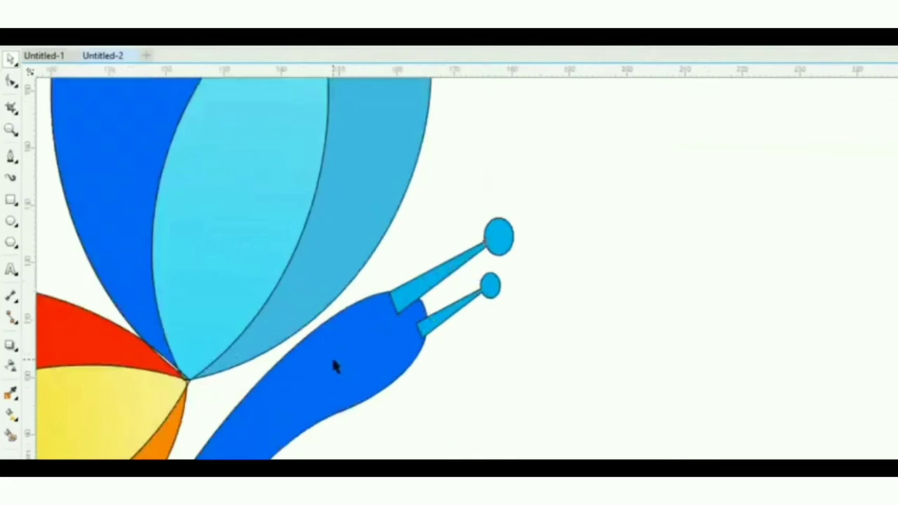
pyautogui.click(494, 285)
pyautogui.keyDown('shift'); pyautogui.click(492, 239); pyautogui.keyUp('shift')
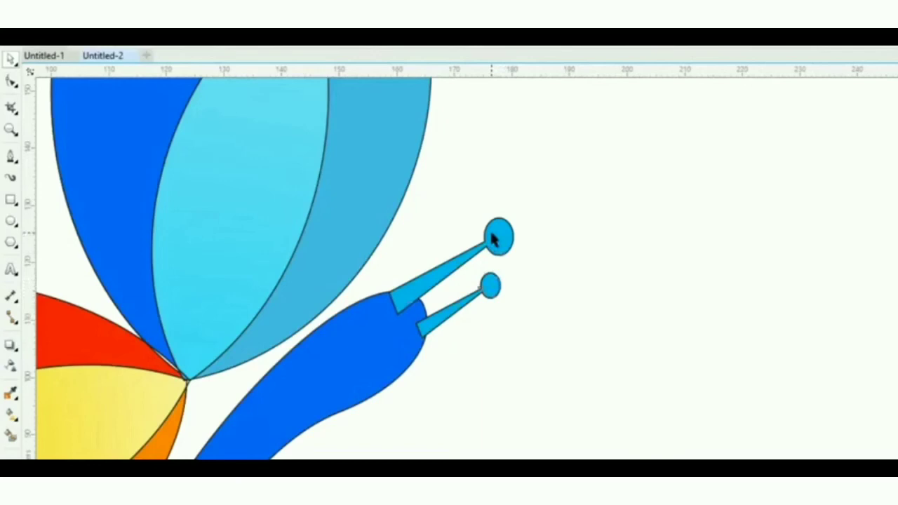
pyautogui.keyDown('shift'); pyautogui.click(337, 367); pyautogui.keyUp('shift')
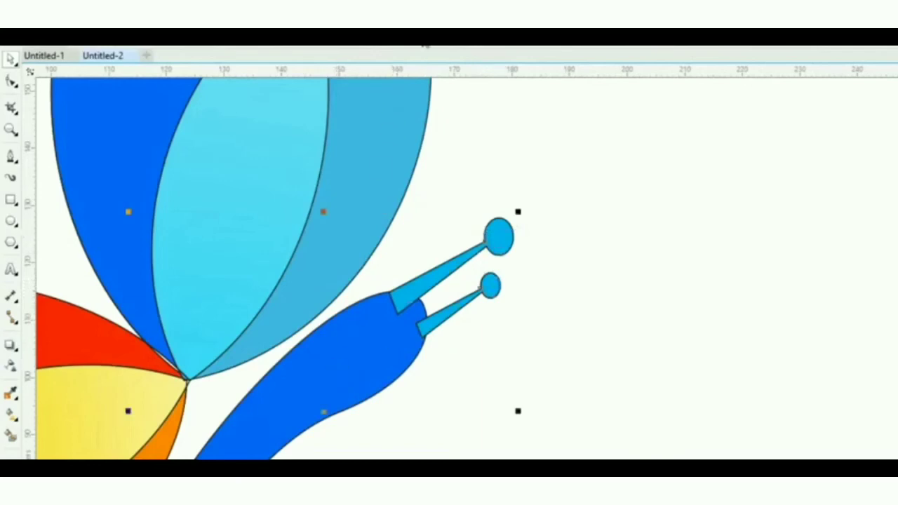
pyautogui.click(425, 44)
pyautogui.click(628, 233)
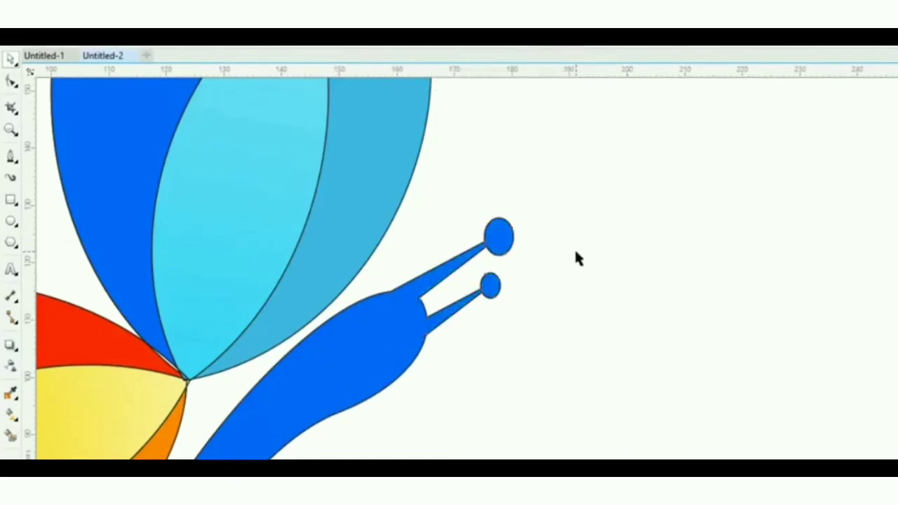
# Remove the outline from all of the butterfly's shapes by setting its width to None.
pyautogui.scroll(-4, 573, 248)
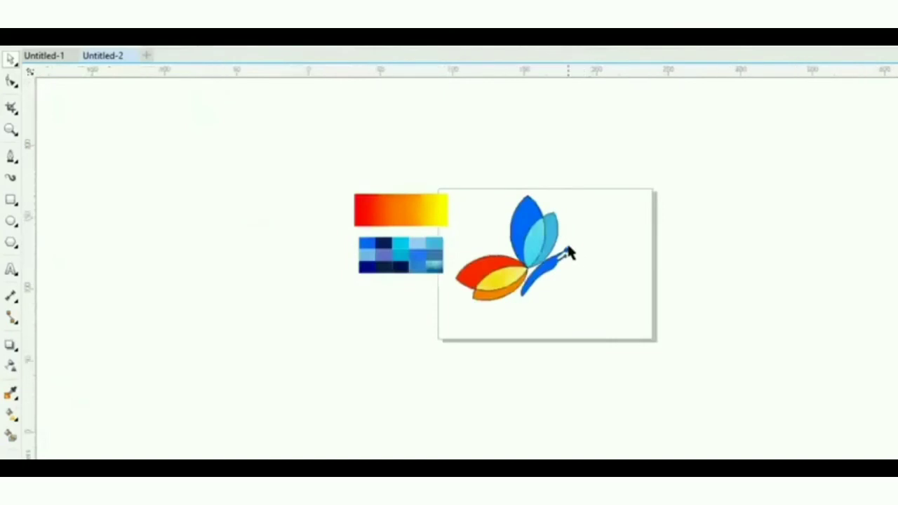
pyautogui.scroll(2, 571, 252)
pyautogui.moveTo(315, 100); pyautogui.dragTo(649, 409)
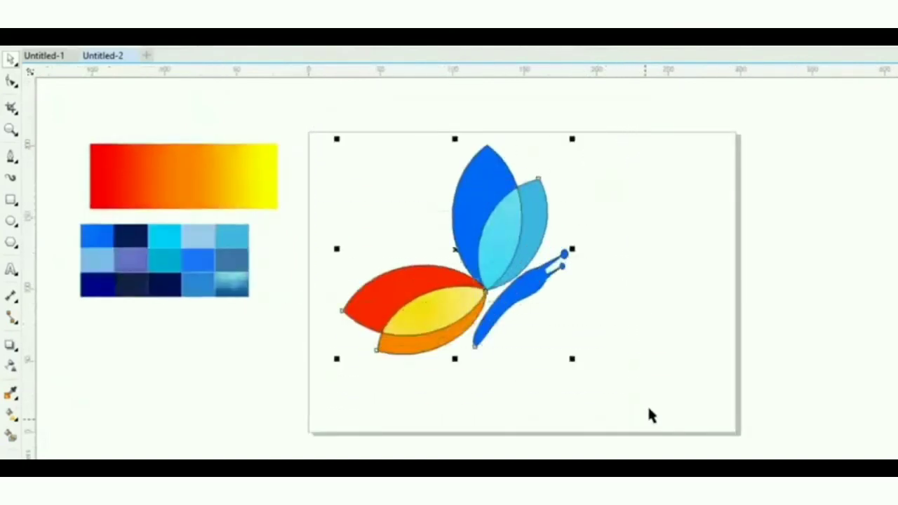
pyautogui.click(636, 35)
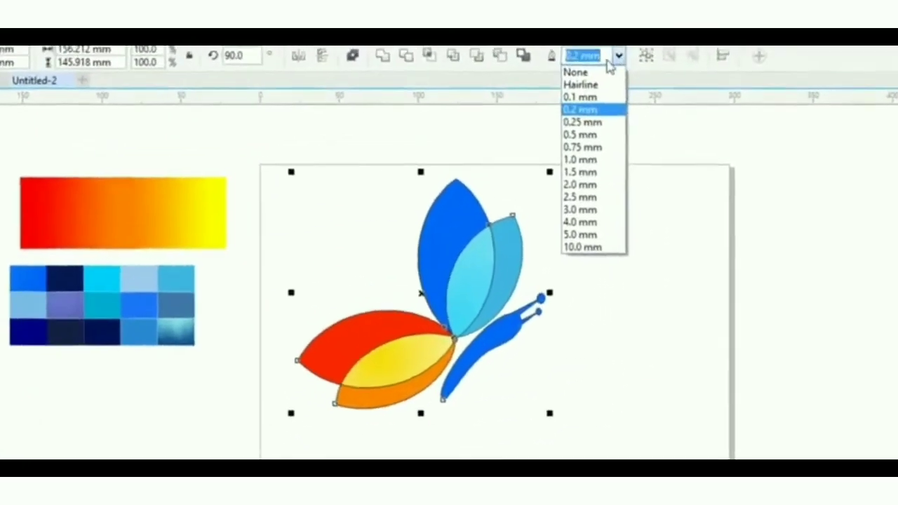
pyautogui.click(547, 109)
pyautogui.click(300, 253)
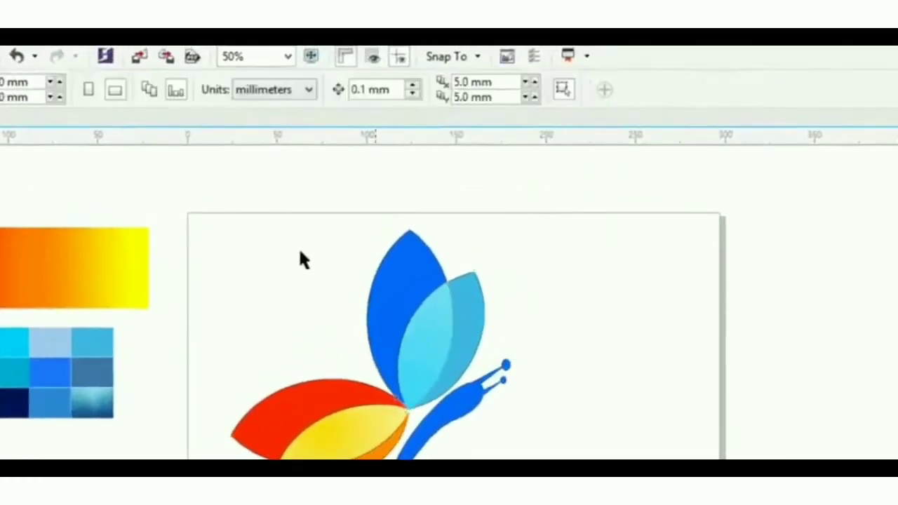
# Group all the wing petals and the body of the butterfly into one object.
pyautogui.moveTo(169, 210); pyautogui.dragTo(582, 456)
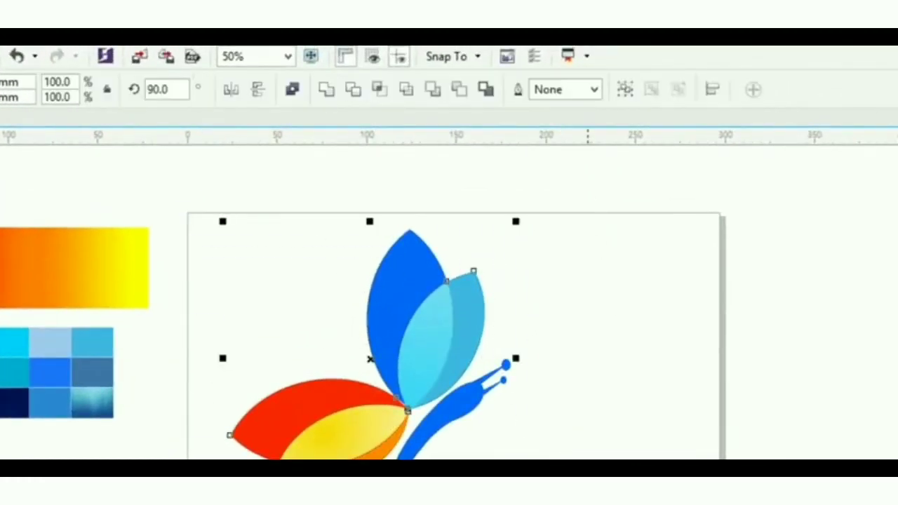
pyautogui.click(626, 91)
pyautogui.click(598, 291)
# Shrink the grouped butterfly and place it on the empty area beside the page, clear of the page border.
pyautogui.moveTo(433, 322); pyautogui.dragTo(828, 284)
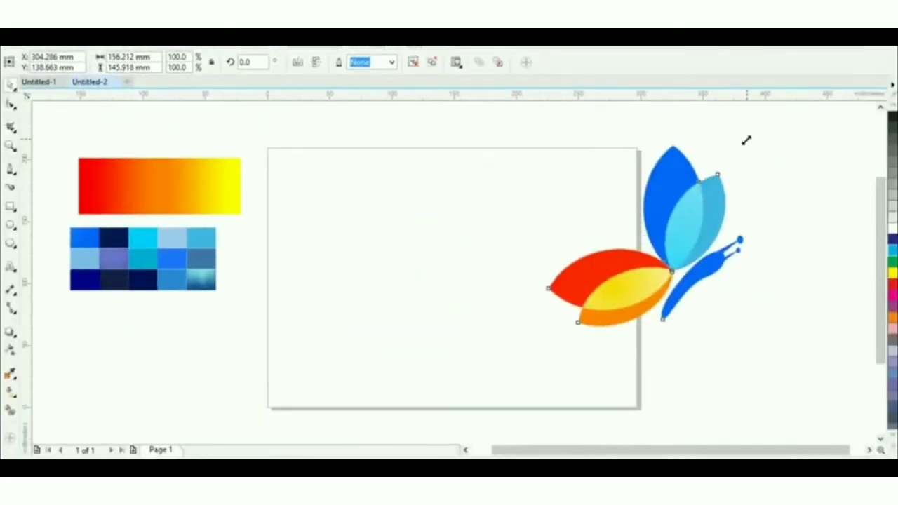
pyautogui.moveTo(747, 140); pyautogui.dragTo(700, 184)
pyautogui.click(768, 186)
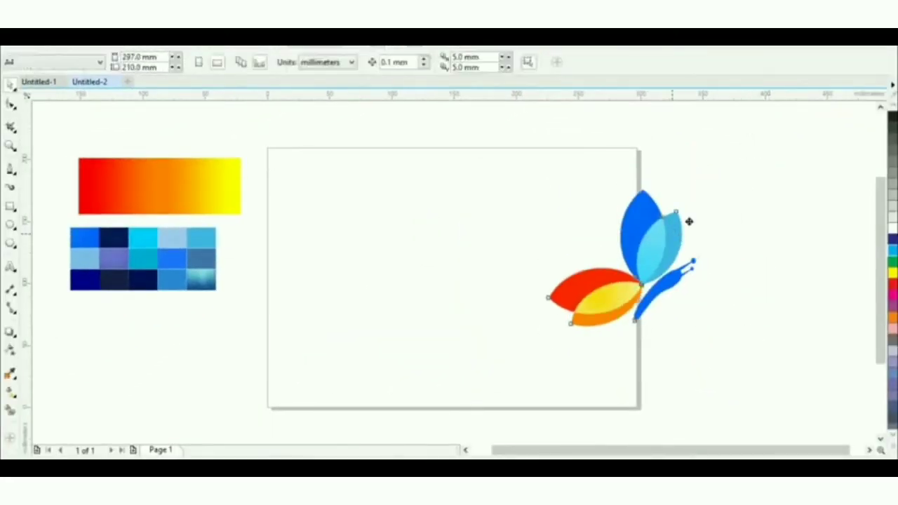
pyautogui.moveTo(689, 221); pyautogui.dragTo(757, 172)
pyautogui.click(765, 286)
pyautogui.moveTo(640, 271); pyautogui.dragTo(671, 263)
pyautogui.click(674, 319)
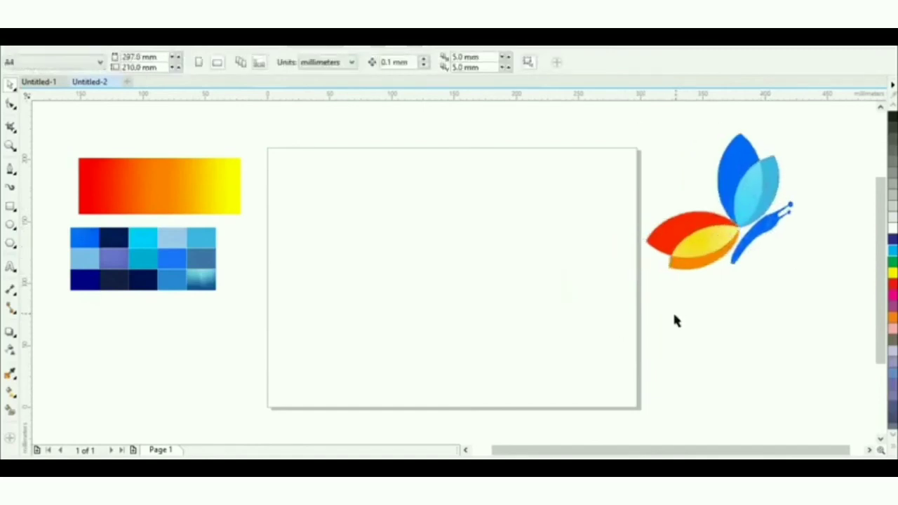
# Draw a rectangle of about 297 mm by 213 mm covering the page and fill it with black.
pyautogui.click(12, 207)
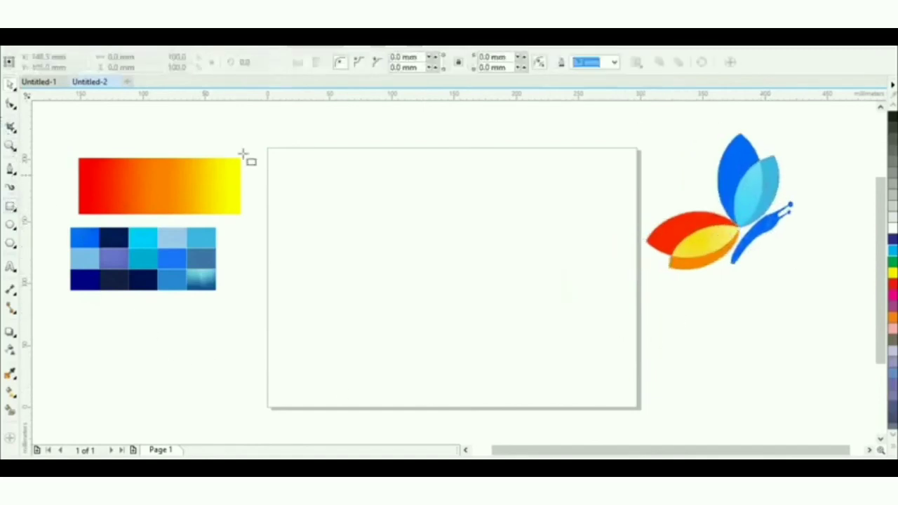
pyautogui.moveTo(275, 156); pyautogui.dragTo(639, 410)
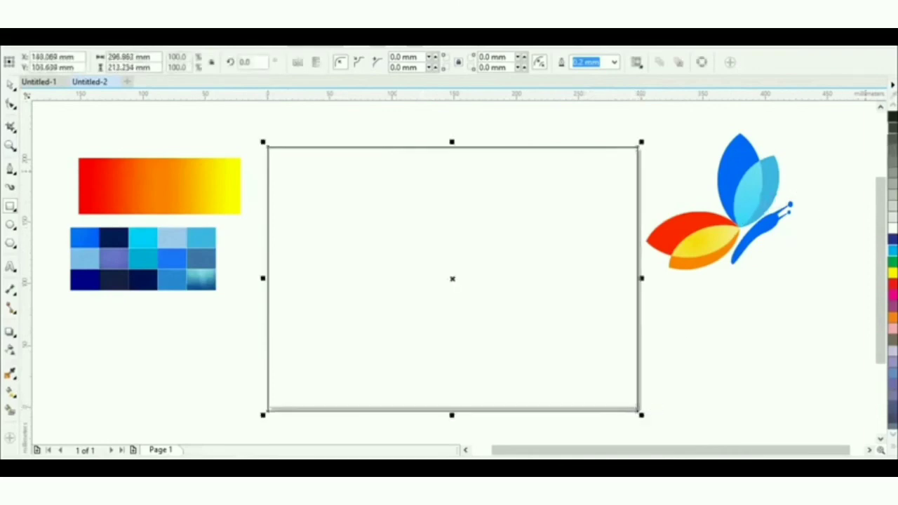
pyautogui.click(892, 117)
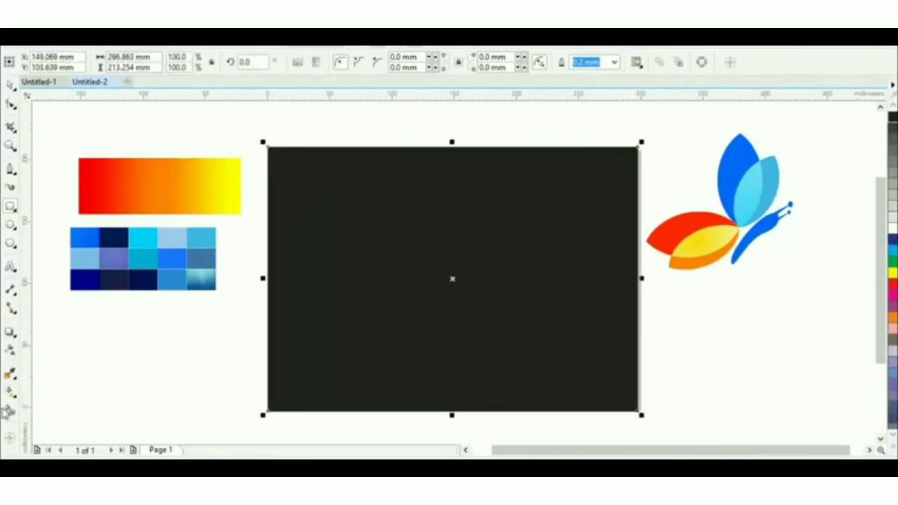
# Apply an elliptical gradient from a white centre to black edges on the rectangle, widening it beyond the page border.
pyautogui.click(10, 394)
pyautogui.moveTo(327, 272); pyautogui.dragTo(609, 272)
pyautogui.click(183, 62)
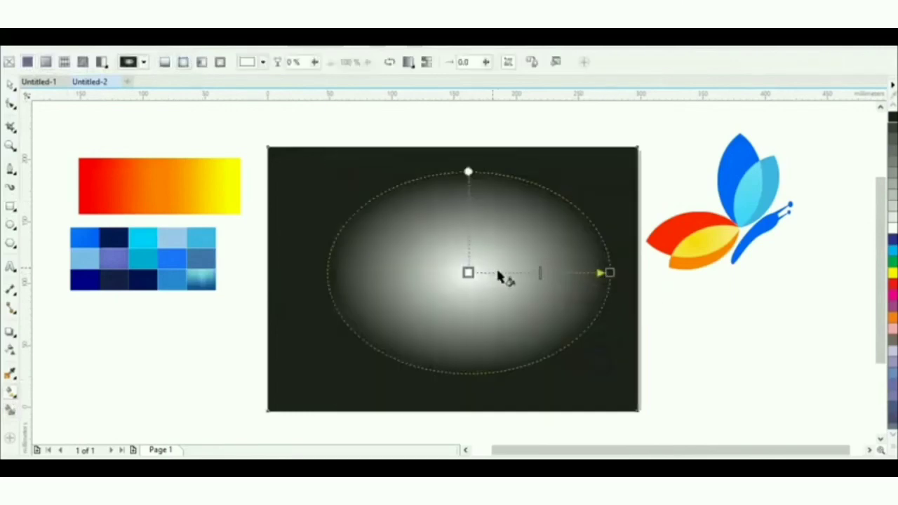
pyautogui.moveTo(609, 272); pyautogui.dragTo(715, 271)
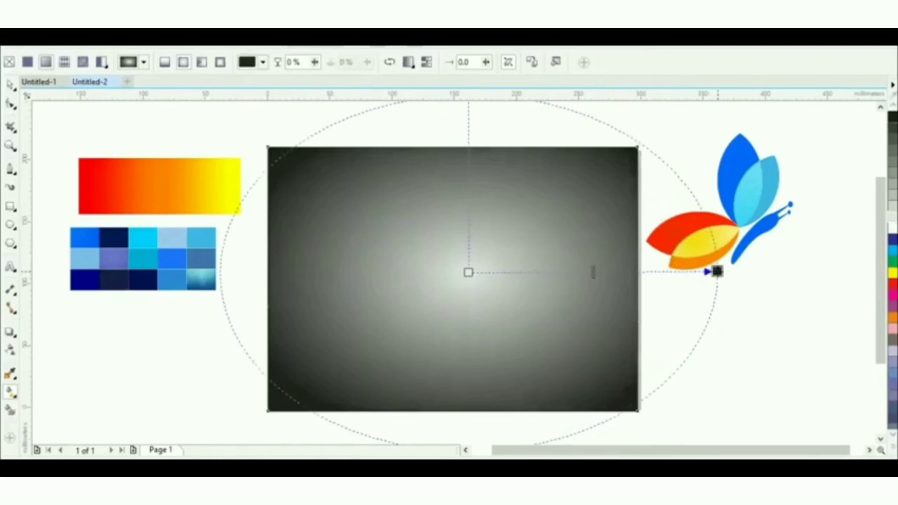
# Move the butterfly onto the gradient background and enlarge it to about 142 mm by 133 mm.
pyautogui.click(10, 85)
pyautogui.click(84, 120)
pyautogui.moveTo(745, 240); pyautogui.dragTo(446, 295)
pyautogui.moveTo(507, 336); pyautogui.dragTo(556, 365)
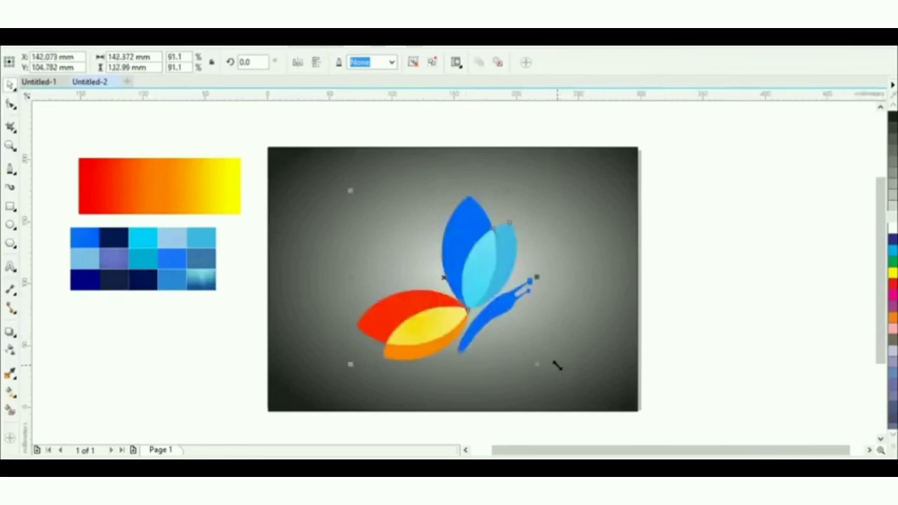
pyautogui.click(672, 323)
# Reposition the butterfly nearer the centre of the background and enlarge it further.
pyautogui.moveTo(513, 318); pyautogui.dragTo(481, 298)
pyautogui.moveTo(505, 345); pyautogui.dragTo(537, 373)
pyautogui.click(706, 324)
pyautogui.click(461, 259)
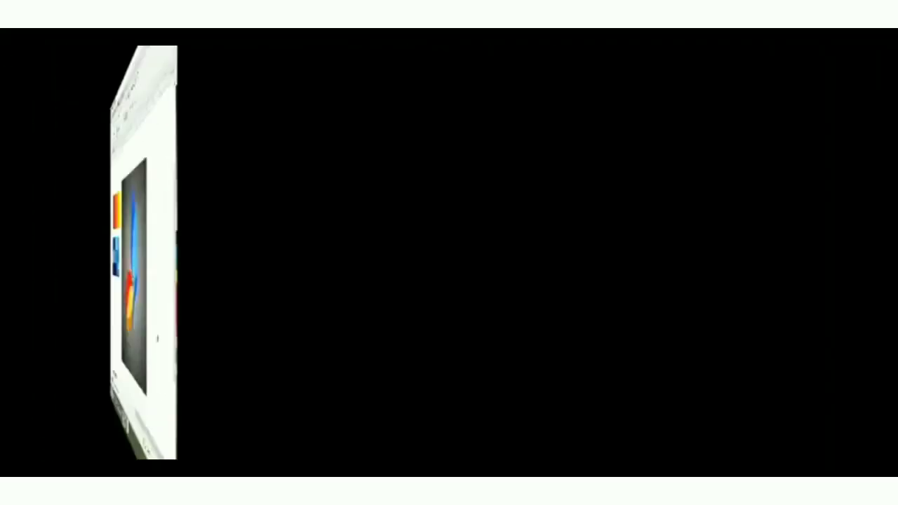